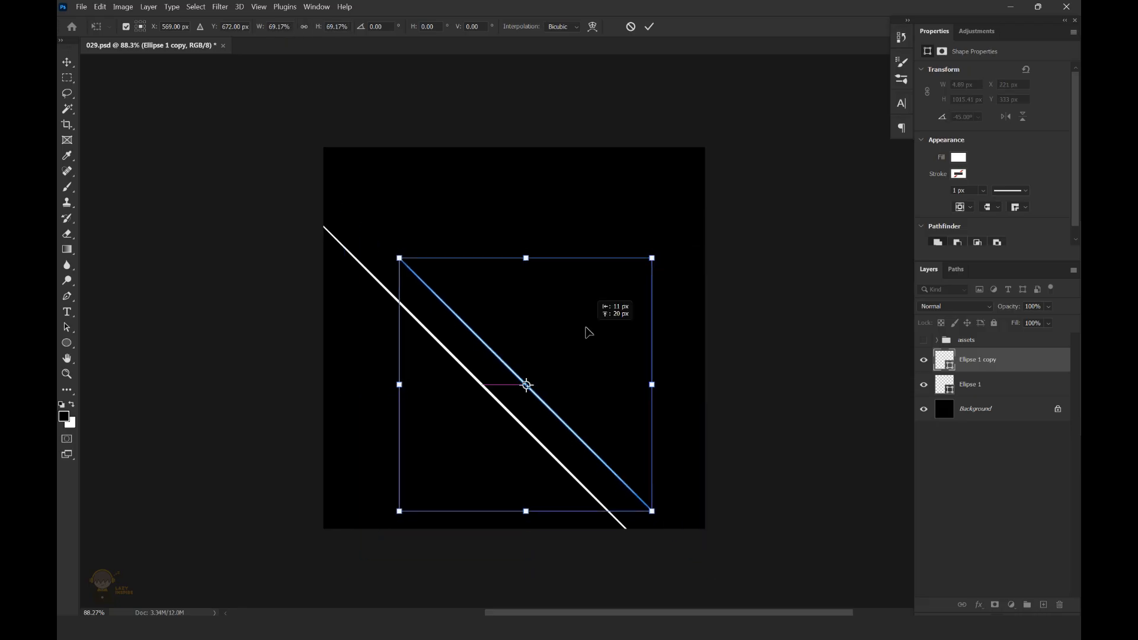
Duplicate the scaled diagonal streak, shrink the copy and place it parallel just below the main streak
click(649, 27)
key(ctrl+j)
key(ctrl+t)
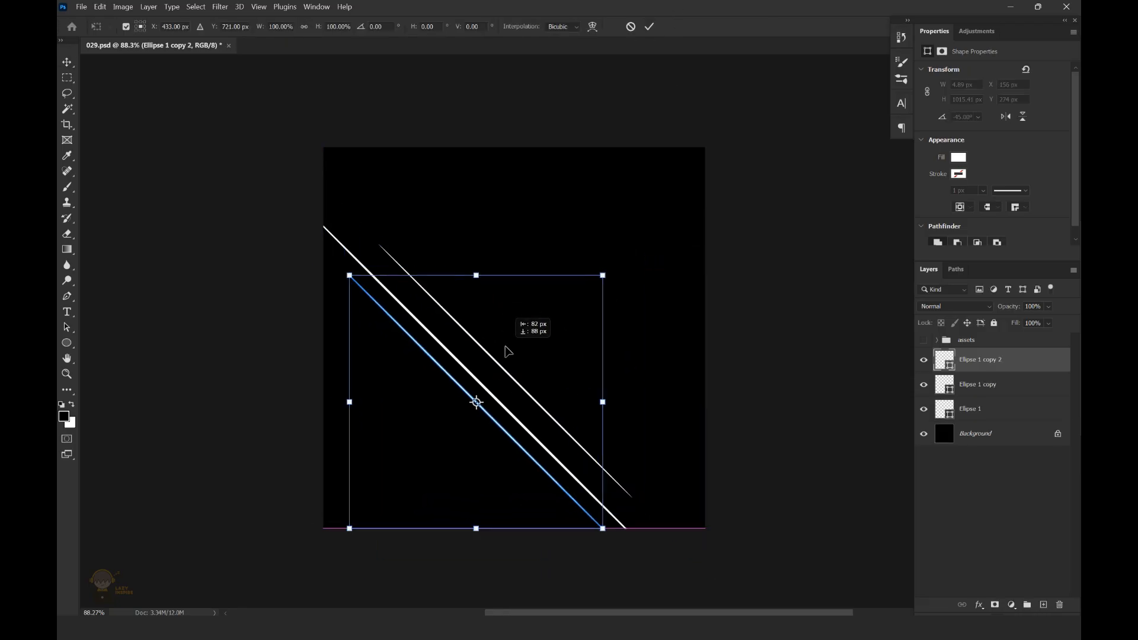
drag(569, 244, 547, 263)
drag(483, 334, 480, 326)
click(650, 27)
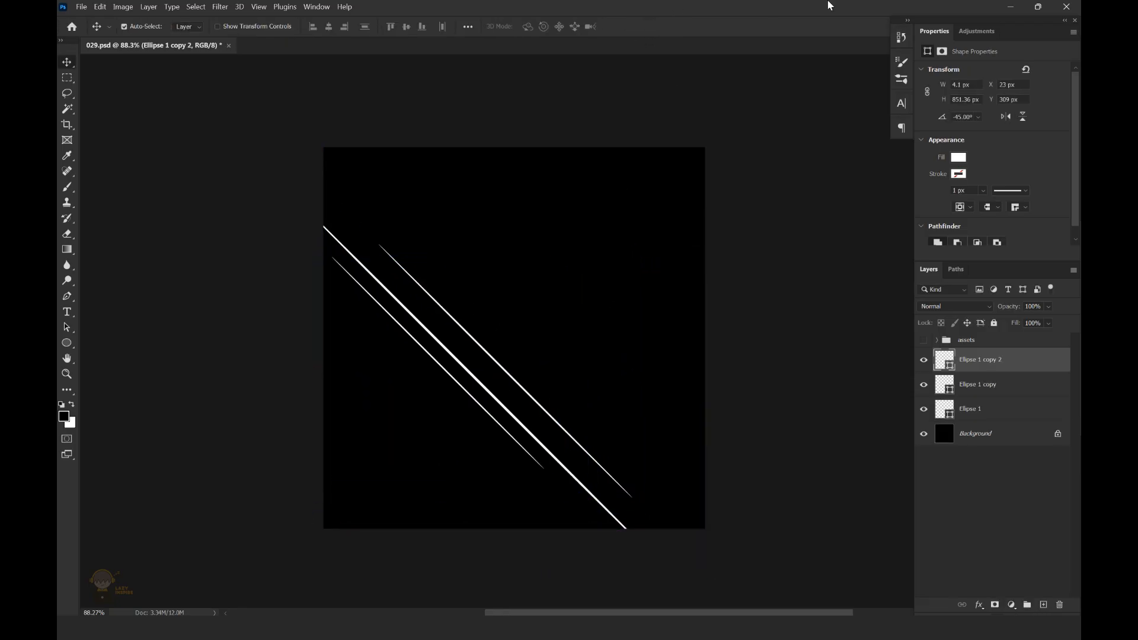
Duplicate the small streak below the main one and move the copy toward the lower-right part of the canvas
key(ctrl+j)
key(ctrl+t)
drag(439, 362, 577, 462)
key(Return)
key(ctrl+j)
key(ctrl+z)
Duplicate the original Ellipse 1 streak and move the copy parallel toward the lower-left of the canvas
click(980, 434)
key(ctrl+j)
key(ctrl+t)
drag(590, 364, 538, 415)
key(Return)
Duplicate the long lower-left streak, scale the copy down and place it between the neighbouring left streaks
key(ctrl+j)
key(ctrl+t)
drag(588, 358, 611, 337)
drag(643, 223, 597, 269)
drag(546, 361, 581, 395)
click(650, 27)
Add another duplicate streak, scale it down to a short accent and reposition it parallel to the others
key(ctrl+j)
key(ctrl+t)
drag(576, 340, 609, 246)
drag(665, 212, 605, 269)
drag(570, 311, 470, 270)
drag(505, 228, 478, 255)
drag(462, 282, 640, 432)
click(650, 27)
Duplicate a streak again, adjust its size and place it parallel in the lower-right part of the bundle
key(ctrl+j)
key(ctrl+t)
drag(655, 377, 700, 336)
drag(667, 385, 653, 384)
drag(684, 333, 698, 324)
drag(655, 376, 645, 373)
click(650, 27)
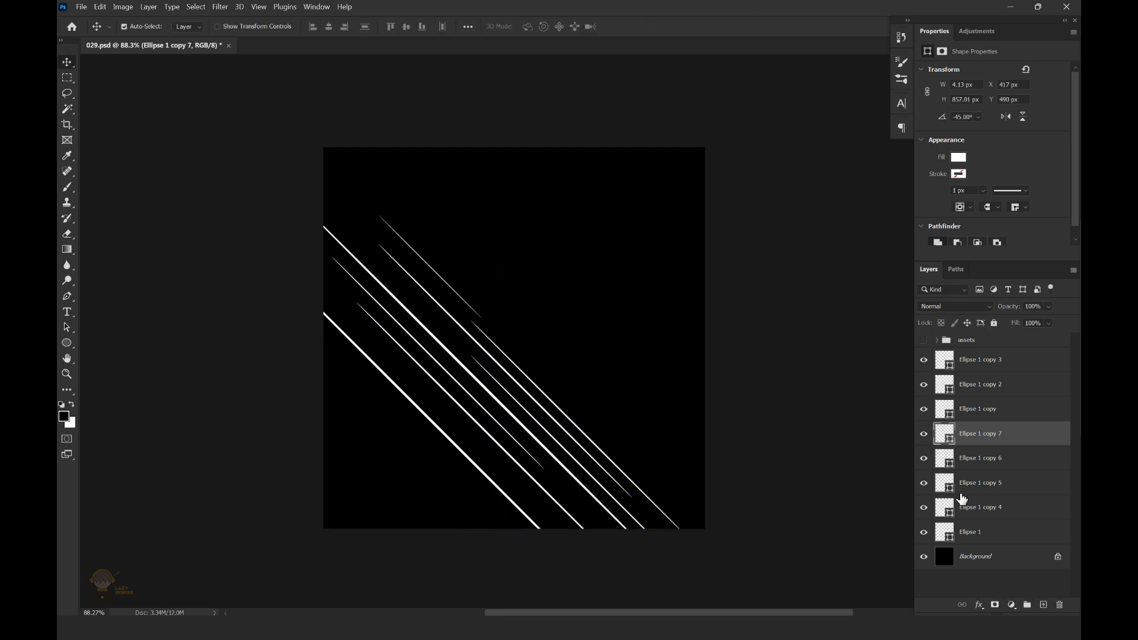
Duplicate the original Ellipse 1 streak, enlarge the copy to about 1598 px long and place it above all the others
click(963, 531)
key(ctrl+j)
key(ctrl+t)
drag(581, 371, 632, 332)
drag(714, 166, 733, 171)
click(649, 27)
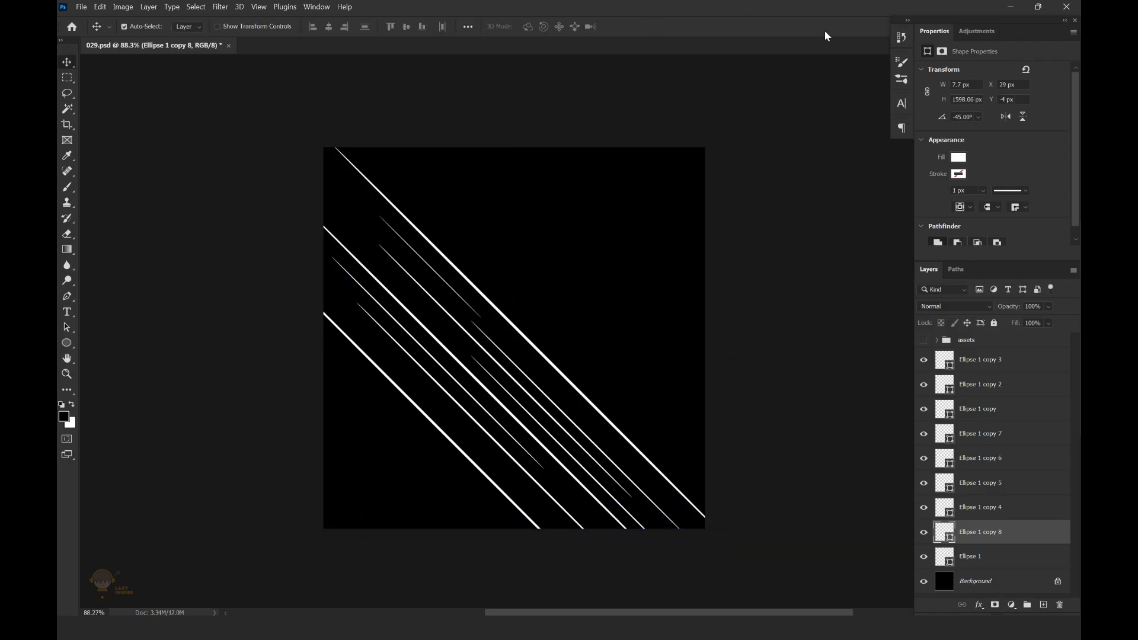
Duplicate the longest streak, scale the copy to about 67.6% and place it among the lower-left streaks
key(ctrl+j)
key(ctrl+t)
drag(623, 322, 561, 406)
drag(670, 254, 605, 288)
mouse_move(553, 362)
mouse_down()
mouse_move(559, 374)
mouse_move(550, 367)
mouse_up()
click(650, 27)
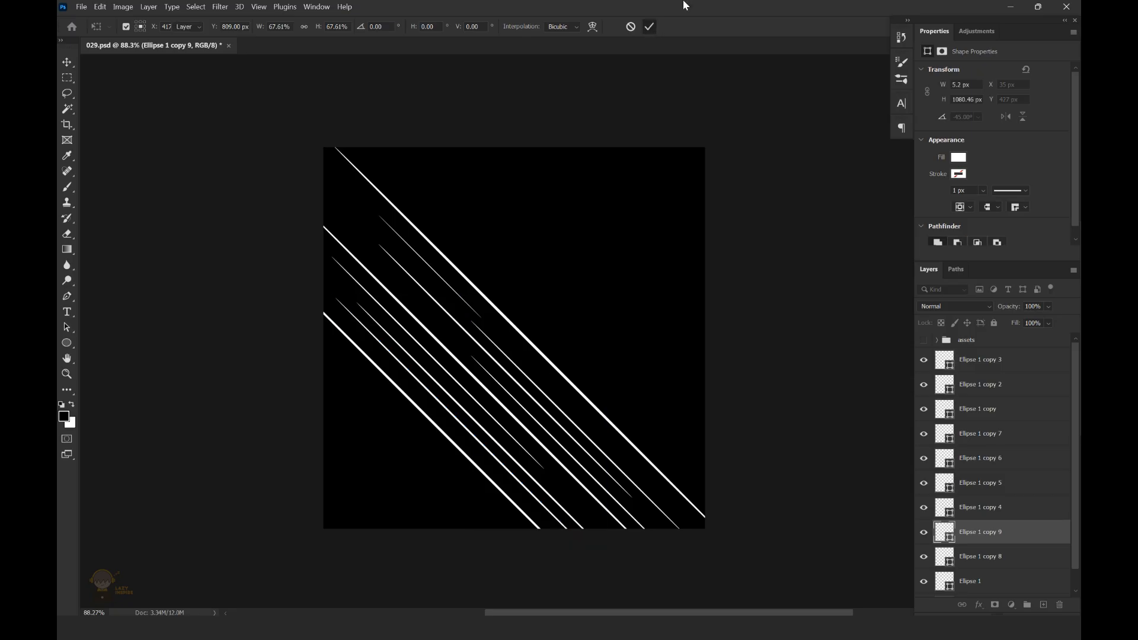
Add two more duplicate streaks near the lower-left corner, scaling the second one to about 72%
key(ctrl+j)
key(ctrl+t)
drag(511, 411, 556, 499)
click(649, 27)
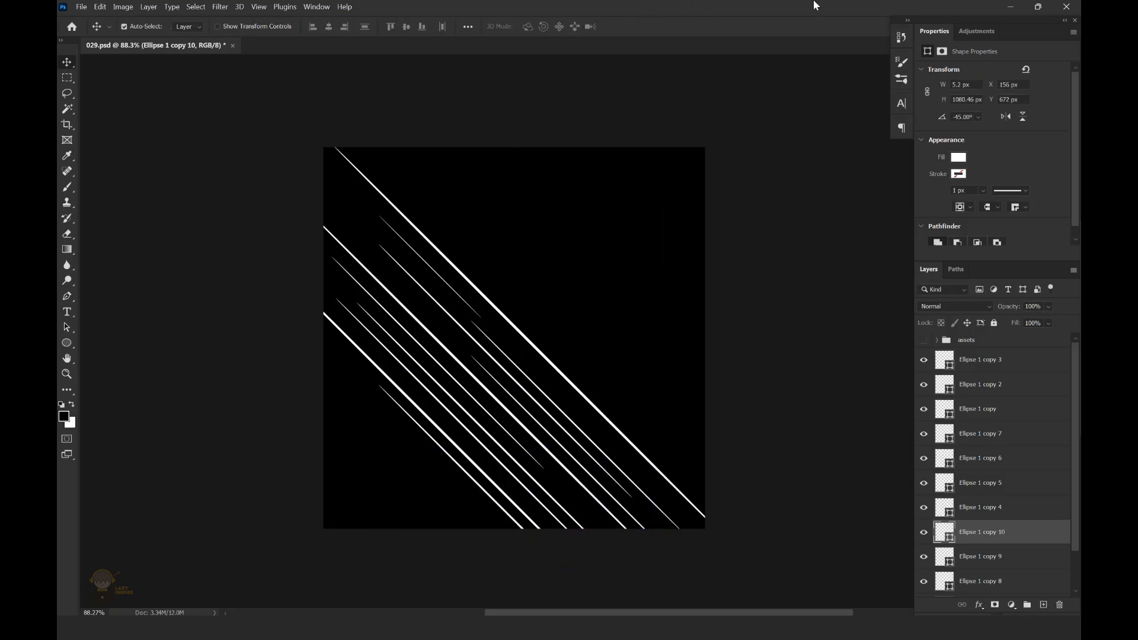
key(ctrl+t)
drag(355, 399, 414, 439)
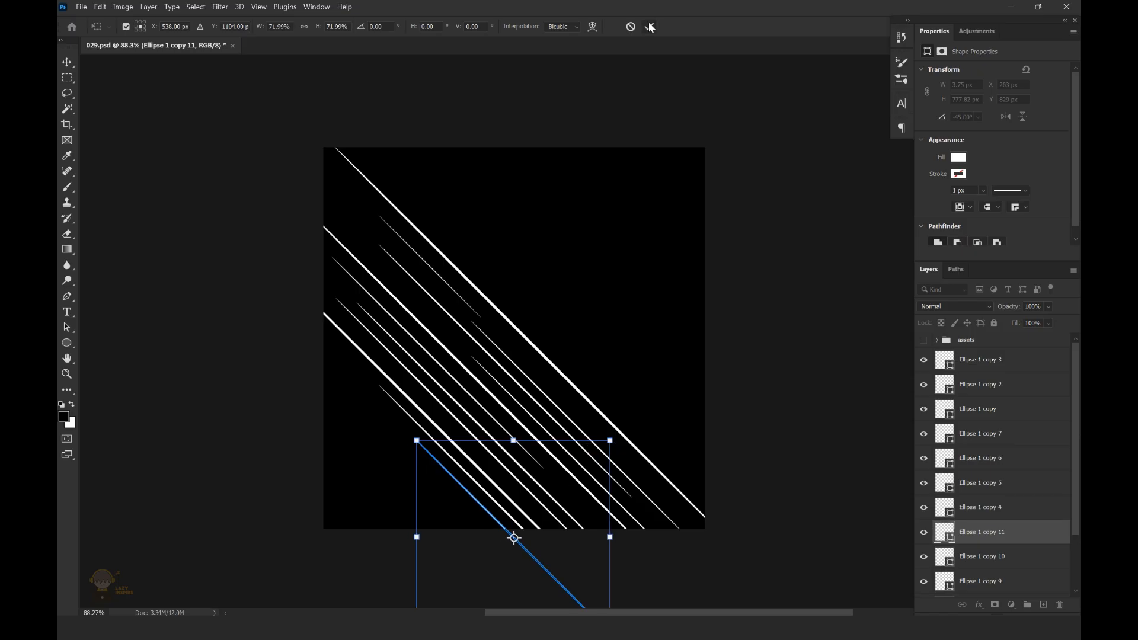
click(649, 26)
Duplicate the shortened lower-left streak and move the copy above the uppermost long streak
key(ctrl+j)
key(ctrl+t)
drag(510, 535, 529, 227)
click(650, 27)
Select all the Ellipse streak layers and merge them into one shape layer
drag(705, 323, 733, 287)
click(1014, 553)
mouse_move(1077, 446)
mouse_down()
mouse_move(1077, 519)
mouse_move(1078, 439)
mouse_up()
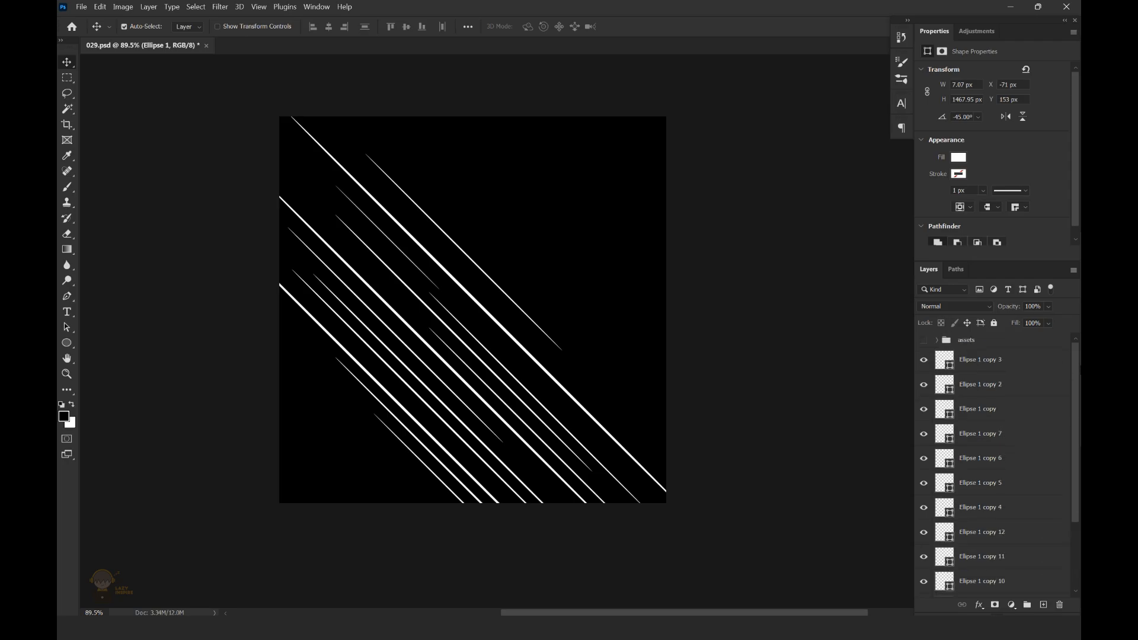
shift+click(1025, 363)
key(ctrl+e)
Duplicate the merged streaks, rotate the copy 180 degrees and offset it to fill the gaps between them
key(ctrl+j)
key(ctrl+t)
drag(734, 290, 373, 398)
drag(541, 341, 534, 327)
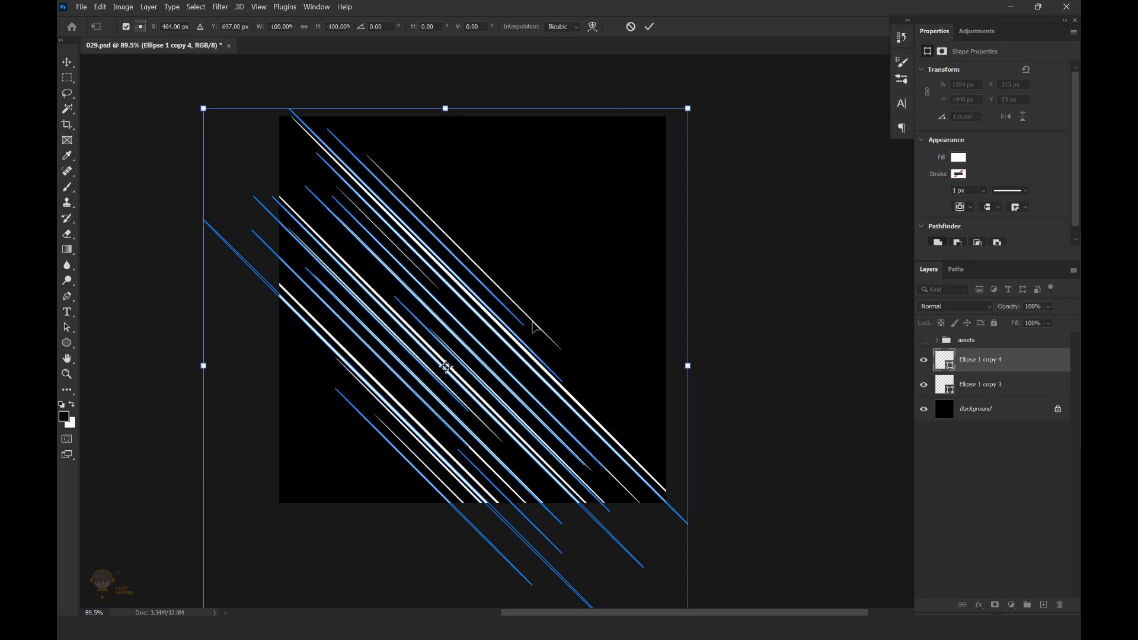
key(Return)
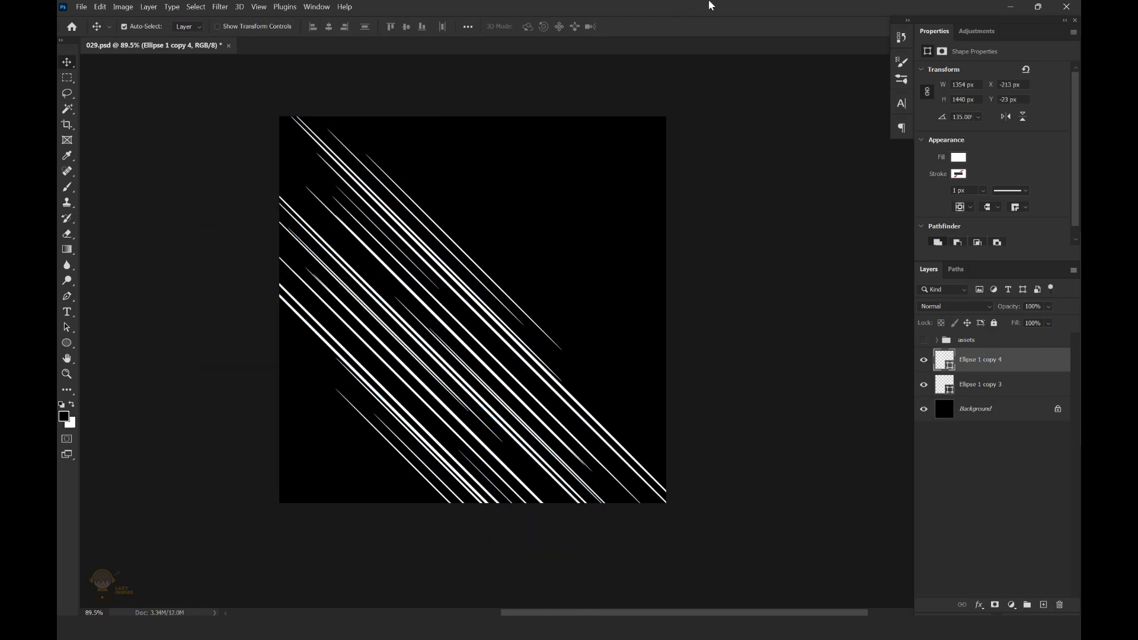
Merge the two streak layers into one and convert the result to a smart object
shift+click(991, 387)
key(ctrl+e)
right_click(1000, 360)
click(853, 286)
Apply a Motion Blur with angle -44° and distance 141 pixels to the streaks and shift them toward the lower-left
click(220, 6)
mouse_move(285, 149)
click(395, 217)
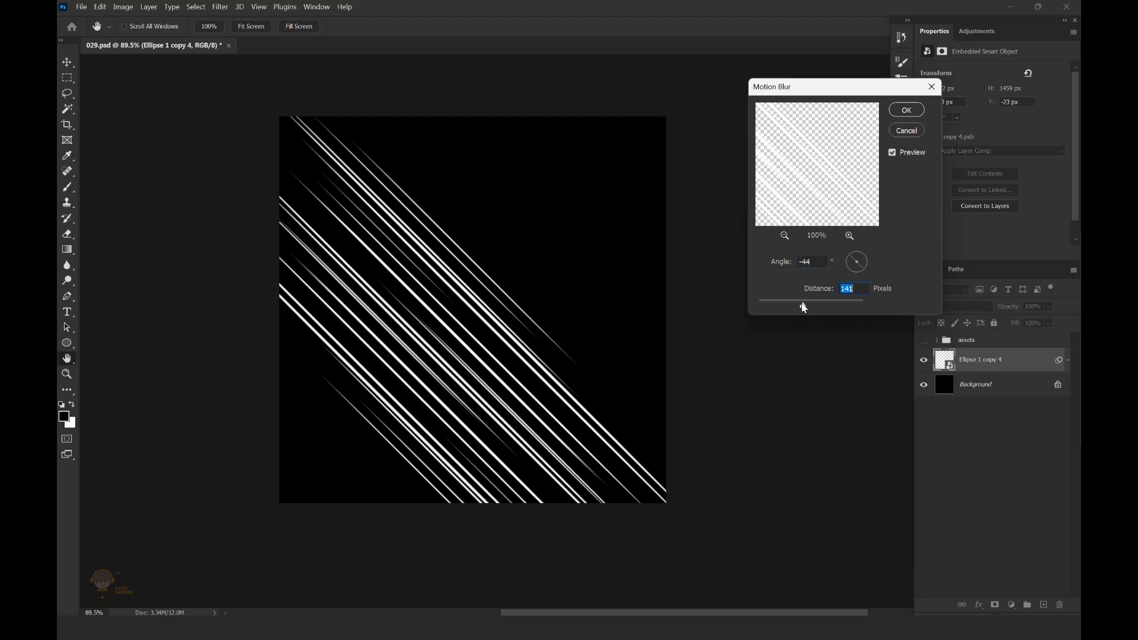
click(907, 112)
drag(627, 251, 591, 287)
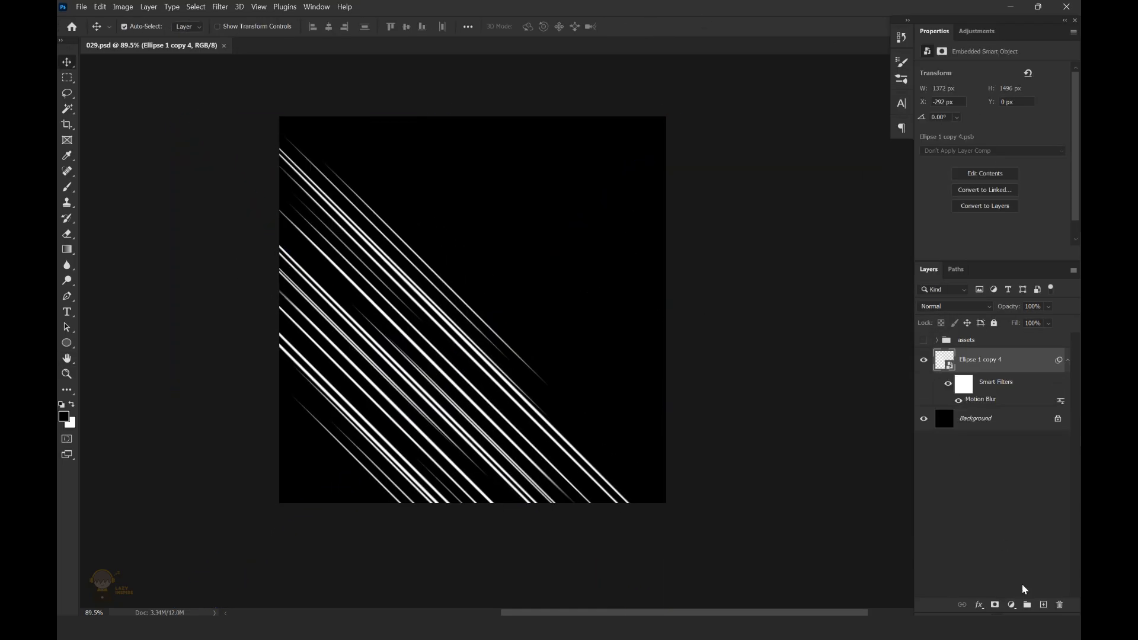
Add a new layer clipped to the streaks and fill it with bright magenta
click(1043, 604)
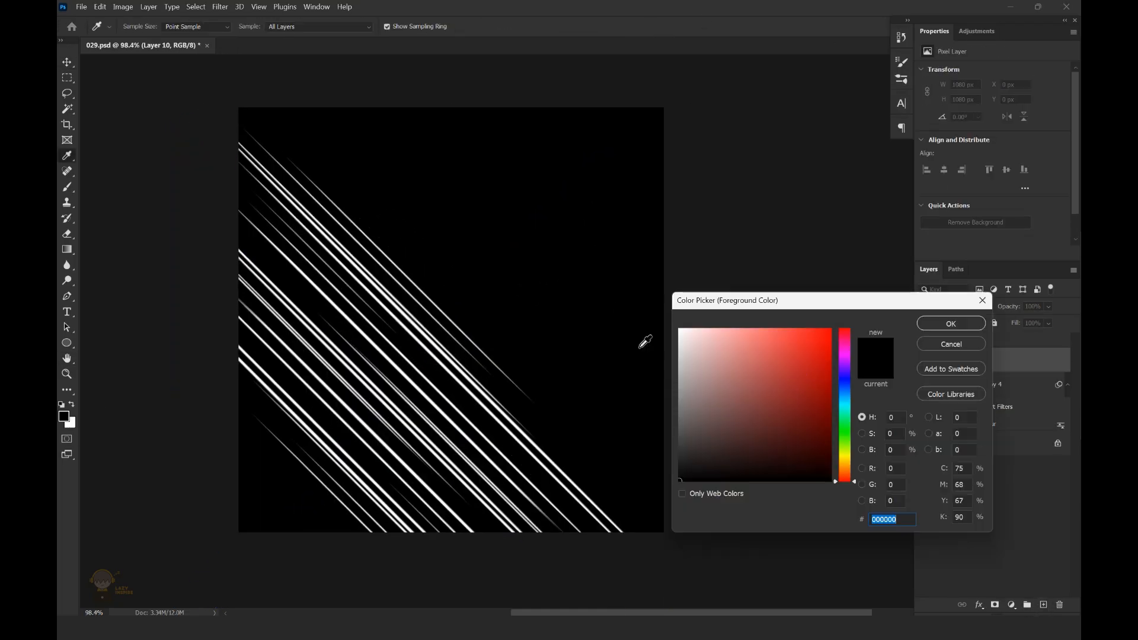
text(de00ff)
drag(854, 360, 853, 359)
click(952, 324)
alt+click(1001, 372)
key(alt+BackSpace)
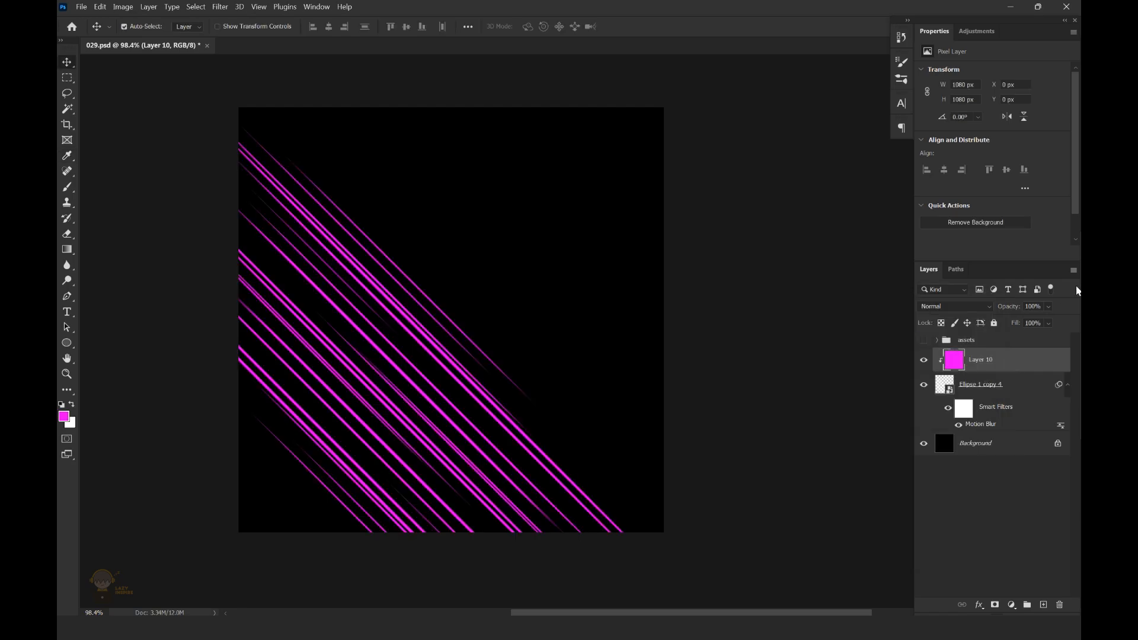
Add a second clipped layer above the magenta one and choose a bright cyan foreground colour
click(1043, 605)
alt+click(1014, 371)
key(x)
click(65, 416)
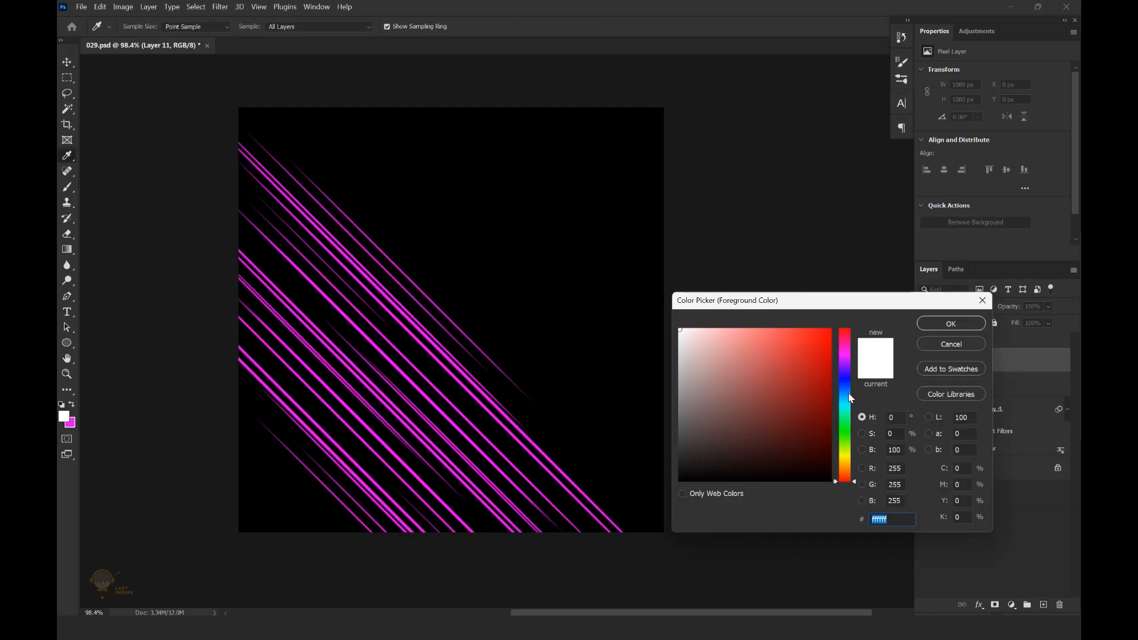
text(00f0ff)
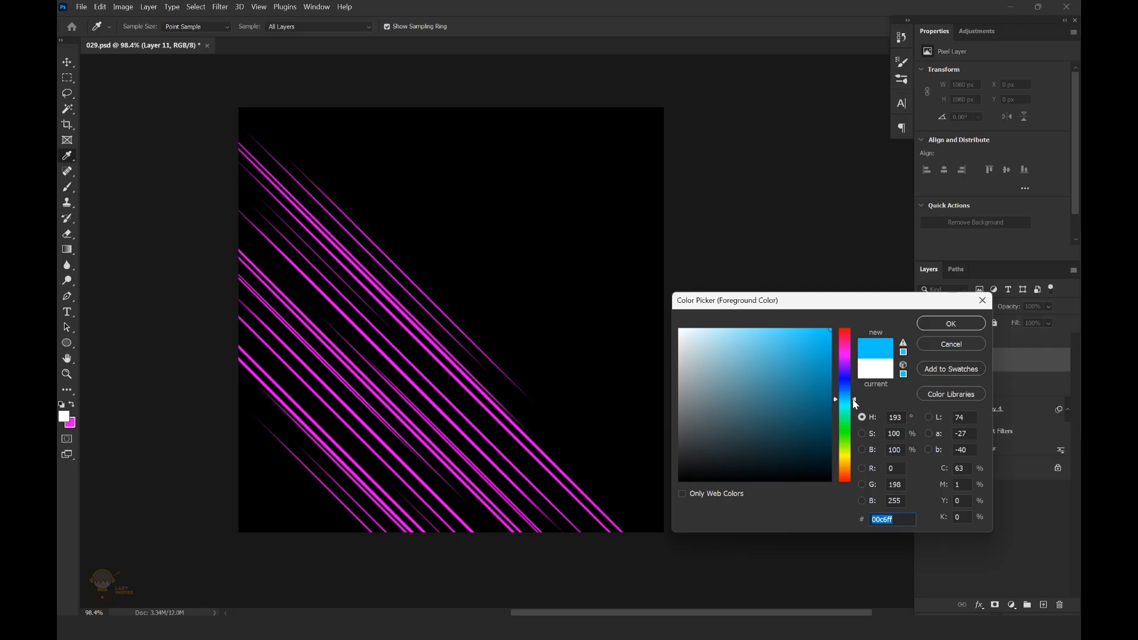
click(950, 323)
Paint soft cyan spots over the middle and lower parts of the streaks, adjusting the brush size up to 700 px
key(b)
click(423, 295)
key(bracketleft)
key(bracketleft)
key(bracketleft)
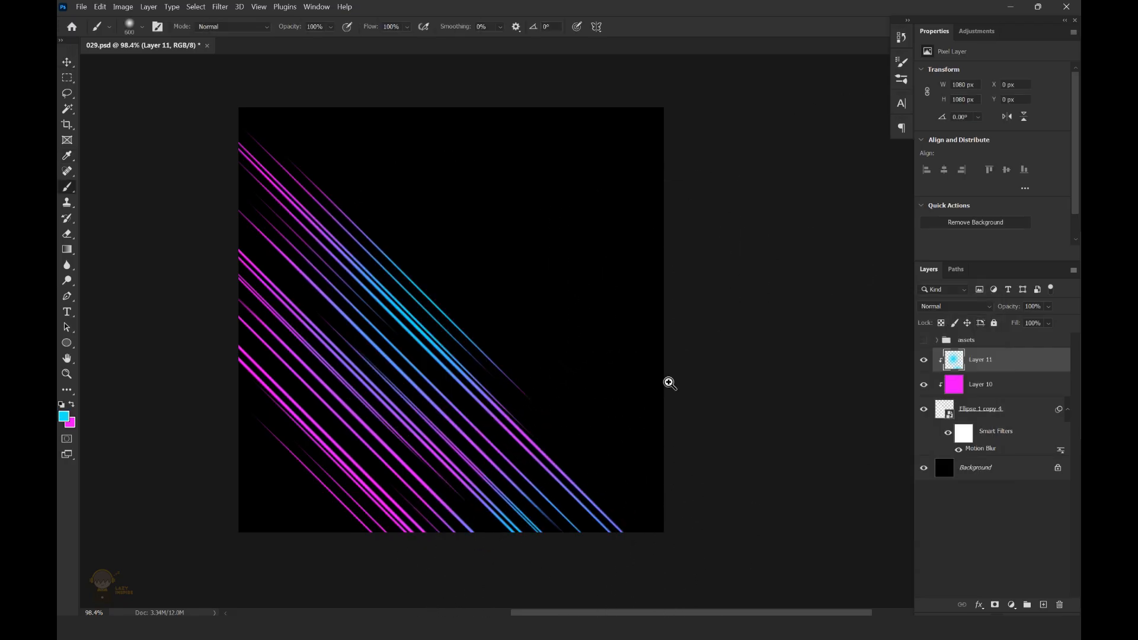
scroll(621, 375, down, 2)
scroll(621, 374, up, 2)
key(bracketright)
click(402, 371)
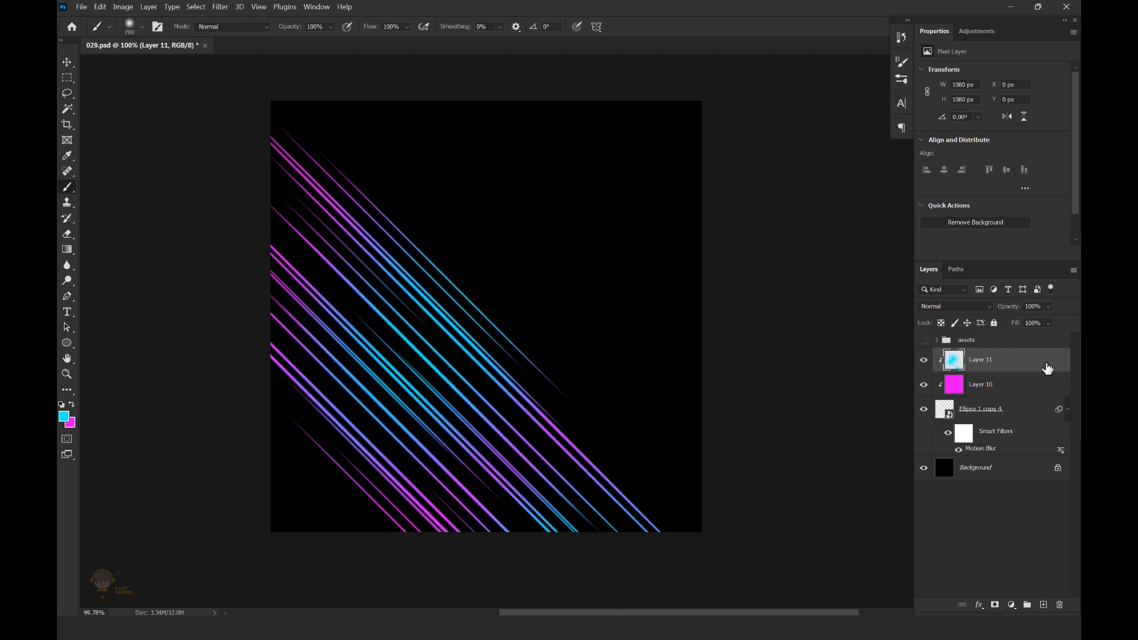
Group the streaks and their colour layers as light_bg, and convert a duplicate of the group to a smart object
shift+click(1007, 419)
key(ctrl+g)
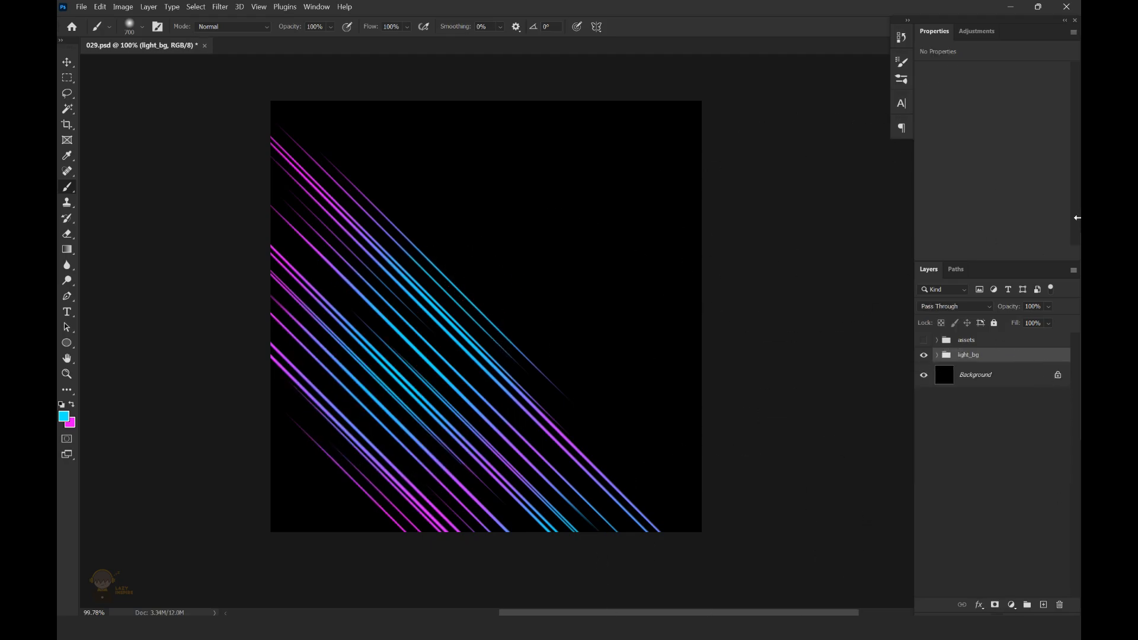
right_click(1014, 355)
click(965, 271)
Set the light_bg copy layer's blend mode to Overlay and duplicate it
click(963, 306)
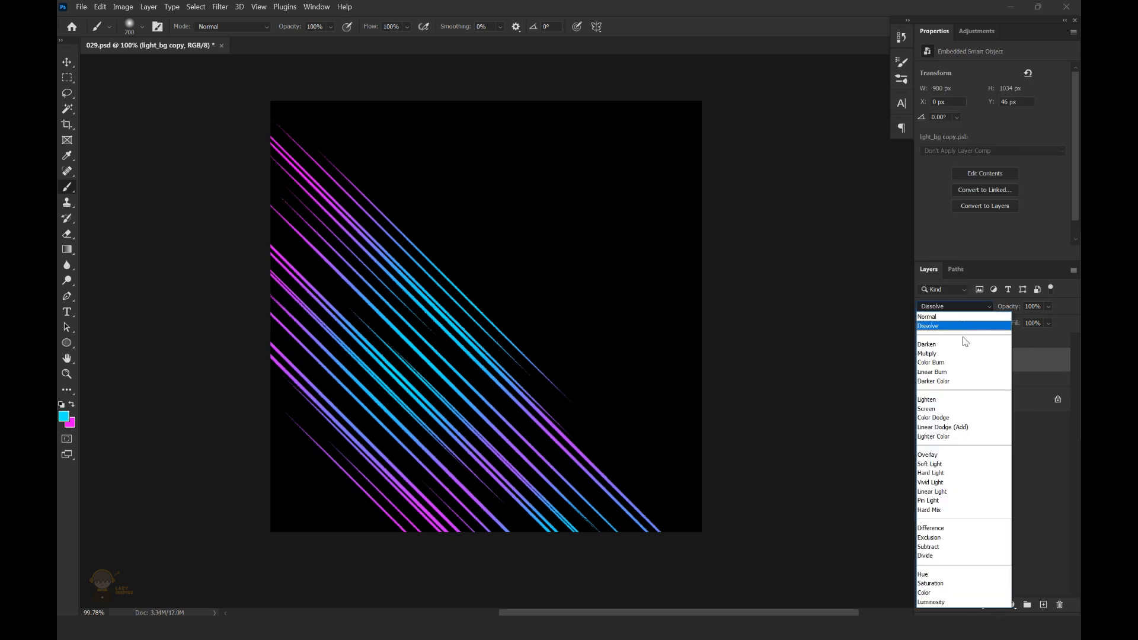
click(946, 454)
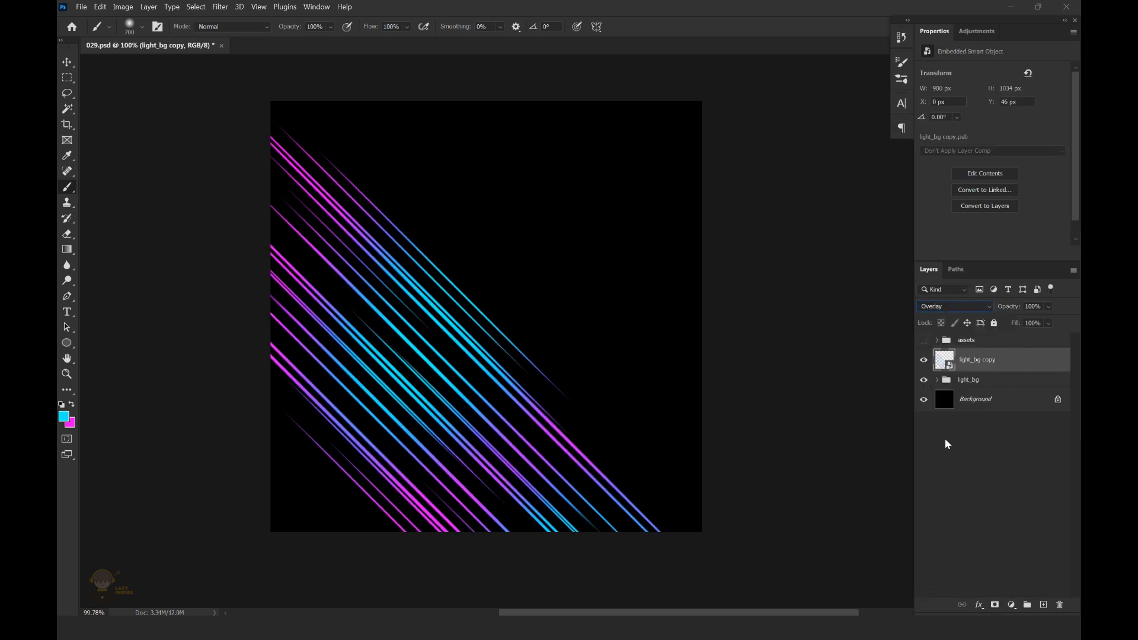
key(ctrl+j)
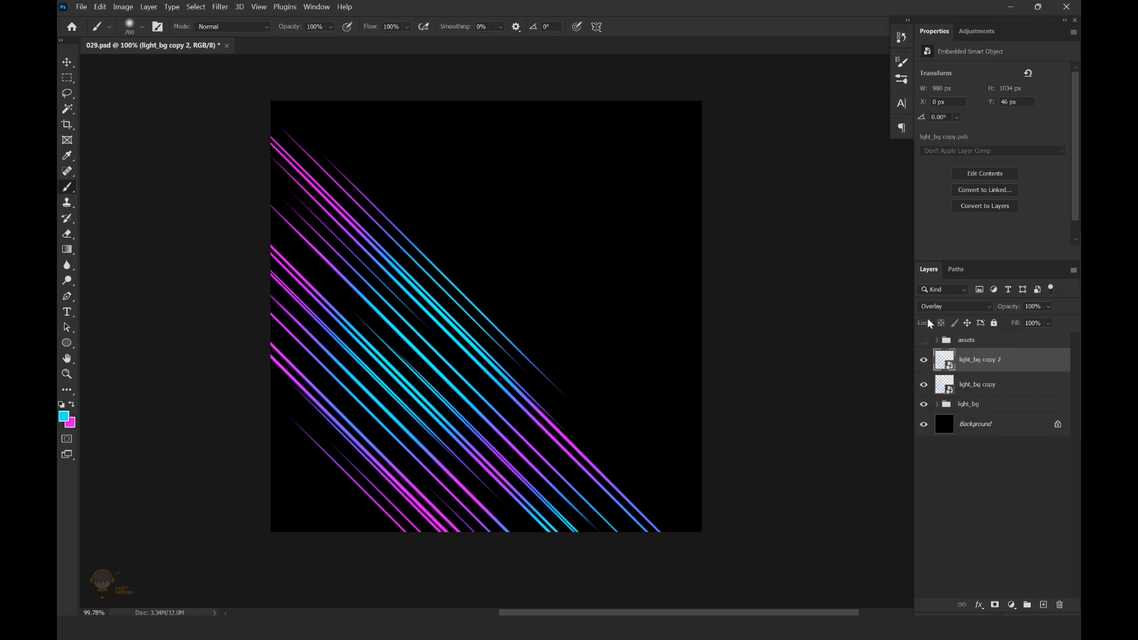
Apply a Gaussian Blur of about 8 pixels to light_bg copy 2 and set its blend mode to Screen
click(957, 309)
click(957, 318)
click(220, 7)
mouse_move(282, 151)
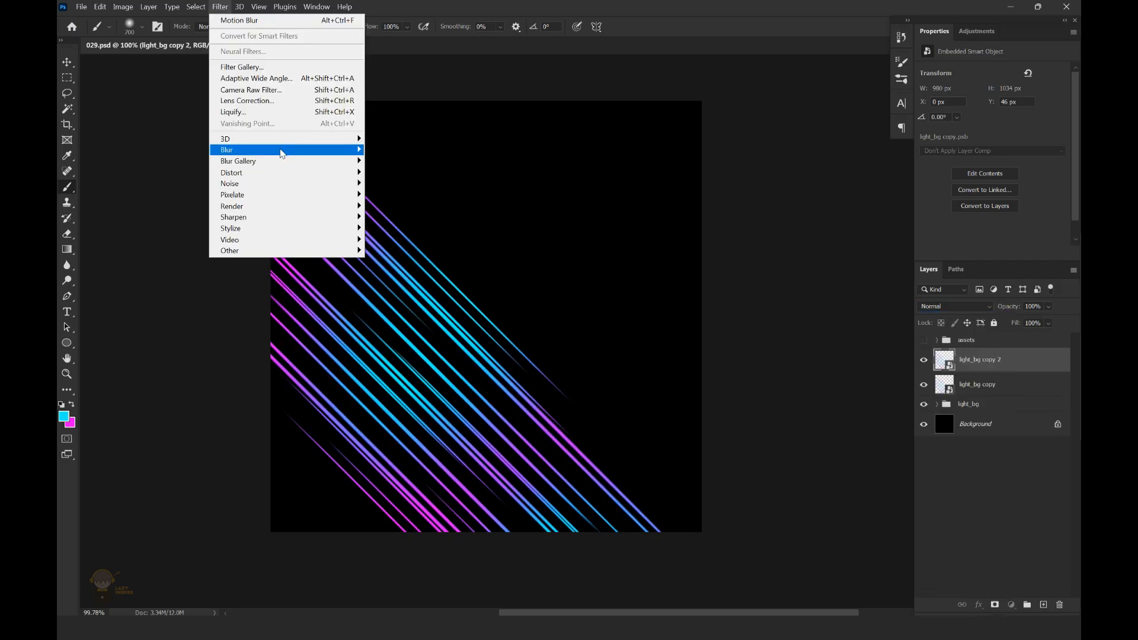
click(394, 197)
drag(868, 353, 879, 351)
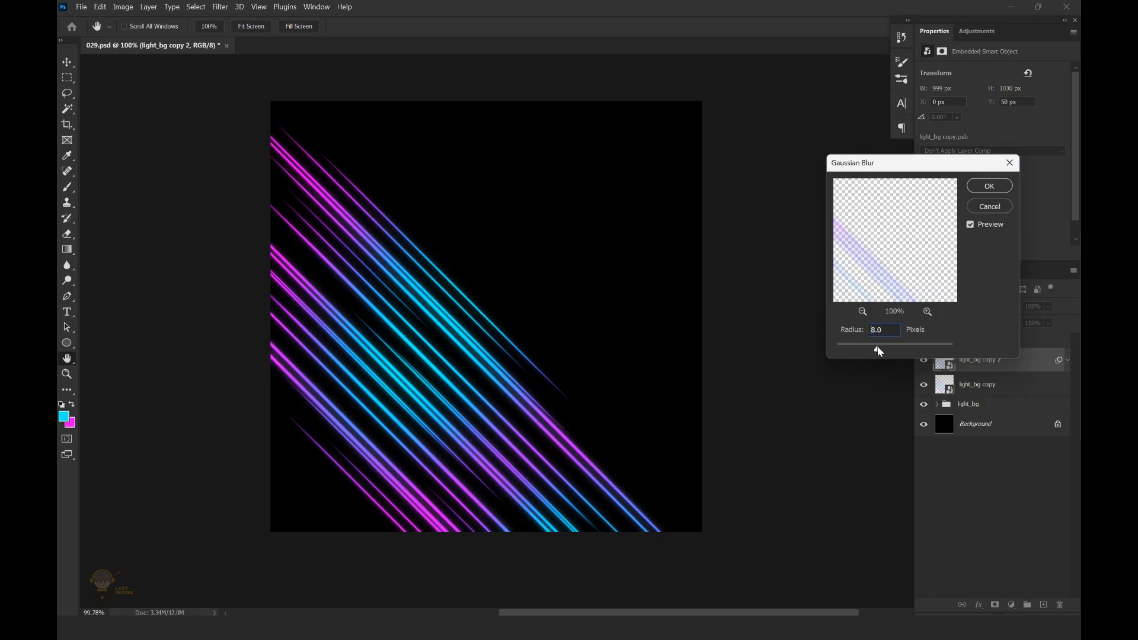
click(978, 194)
click(954, 306)
click(943, 401)
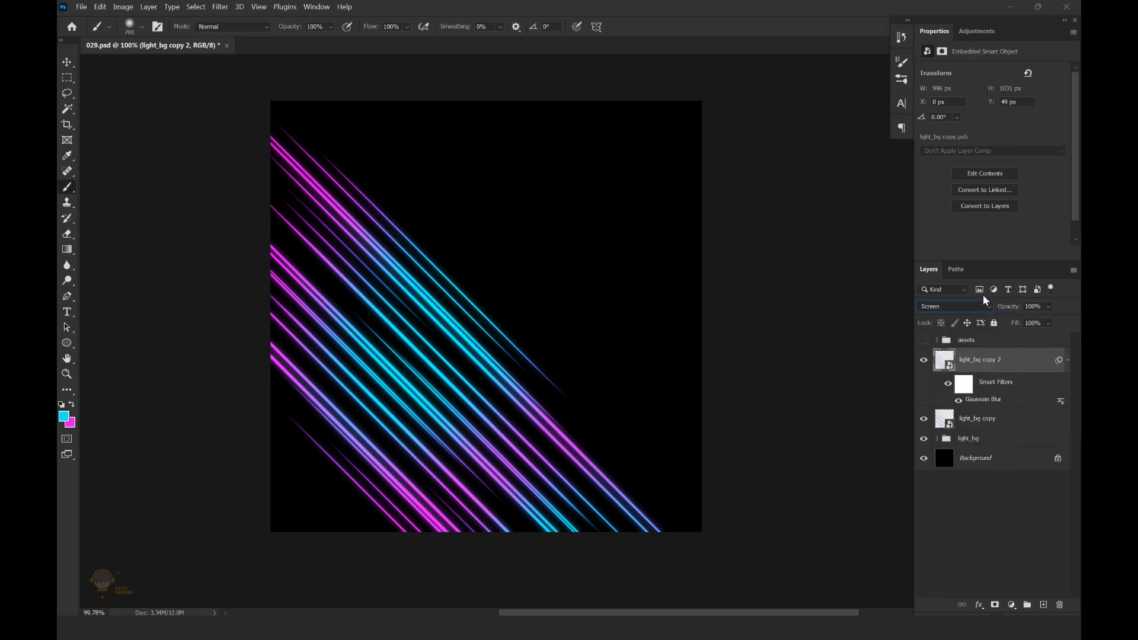
Draw a circle about 541 px in diameter over the streaks and fill it with dark grey #313131
click(67, 342)
drag(485, 184, 696, 558)
key(v)
click(958, 157)
click(1065, 182)
drag(685, 462, 681, 452)
click(951, 324)
Move the circle toward the canvas centre and change its fill to a slightly darker grey
click(70, 62)
drag(565, 328, 475, 351)
click(958, 157)
click(1062, 182)
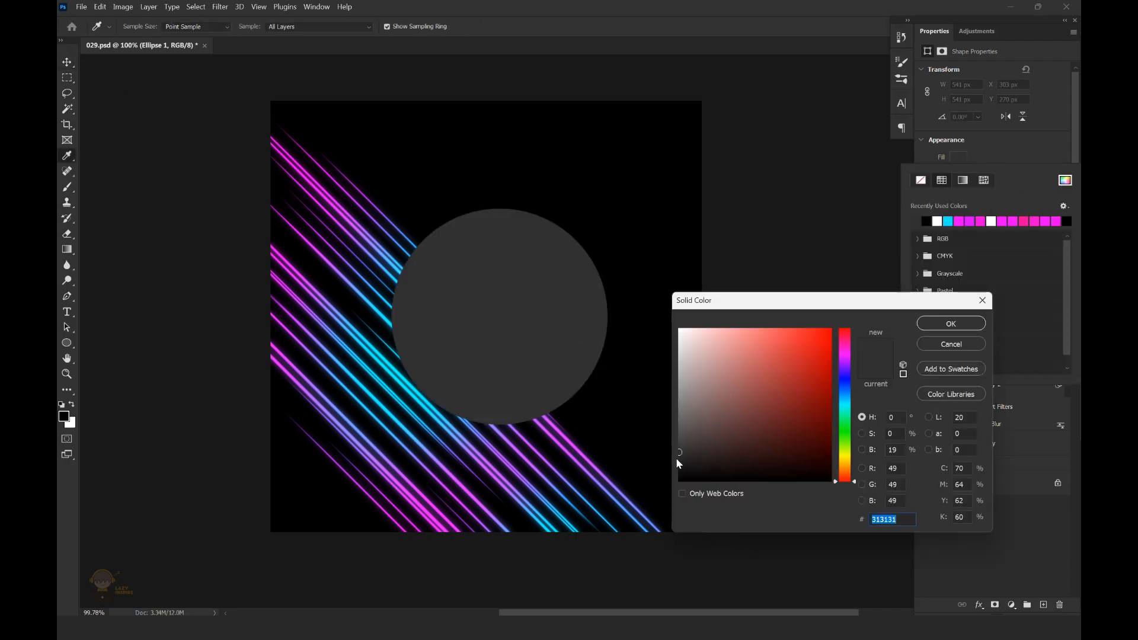
click(951, 324)
Squash and rotate the circle into a tilted ellipse and place it slightly lower right of the canvas centre
key(ctrl+t)
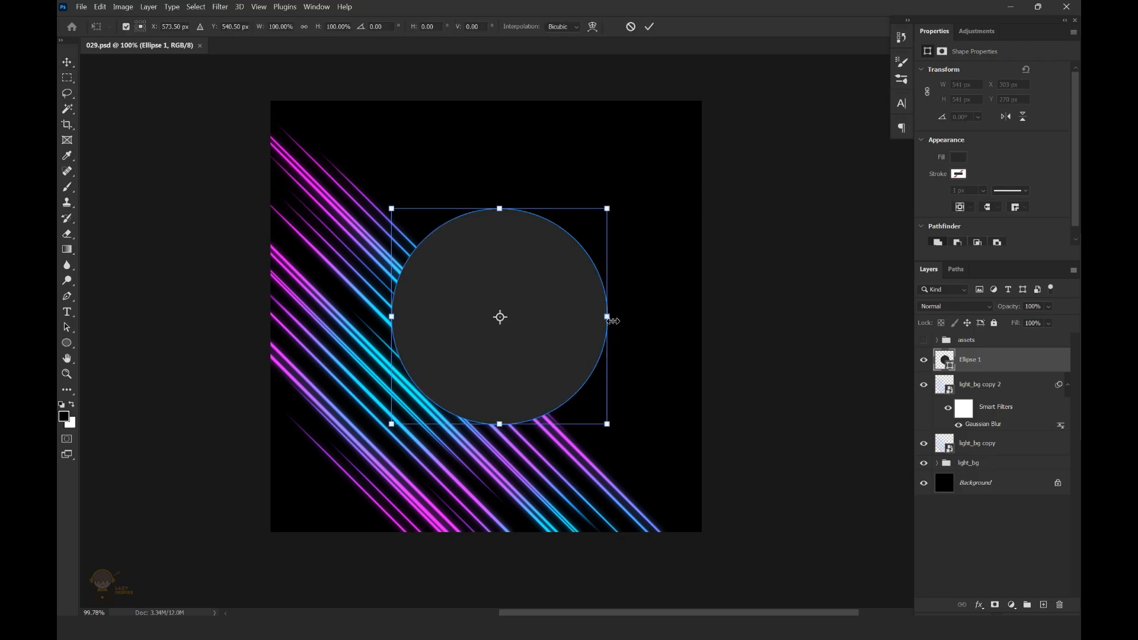
drag(609, 318, 592, 317)
drag(621, 193, 630, 237)
drag(587, 340, 565, 335)
drag(604, 244, 623, 298)
mouse_move(548, 367)
mouse_down()
mouse_move(551, 345)
mouse_move(554, 380)
mouse_up()
drag(673, 309, 667, 374)
drag(589, 371, 600, 385)
drag(559, 444, 557, 439)
mouse_move(585, 393)
mouse_down()
mouse_move(589, 405)
mouse_move(570, 407)
mouse_up()
click(650, 27)
Duplicate the tilted ellipse, offset the copy toward the lower-right and place its layer below the original
key(ctrl+j)
key(ctrl+t)
click(650, 27)
drag(999, 361, 1001, 399)
scroll(655, 407, up, 2)
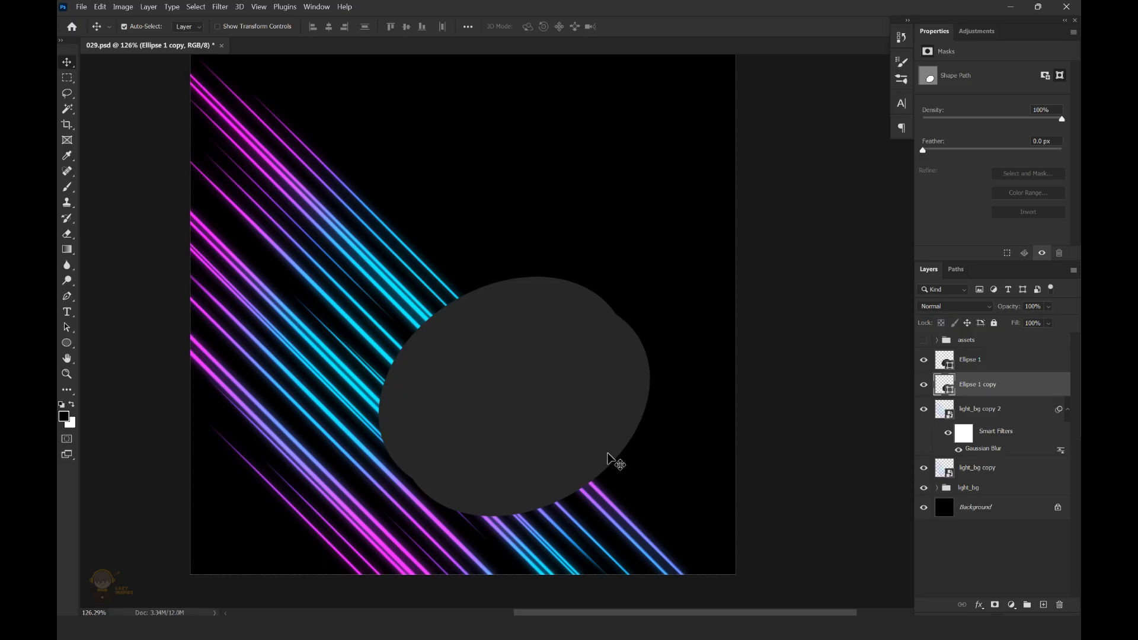
Recolour the lower ellipse near-black and shift it slightly so it forms the disc's thin side edge
double_click(949, 386)
drag(679, 458, 675, 481)
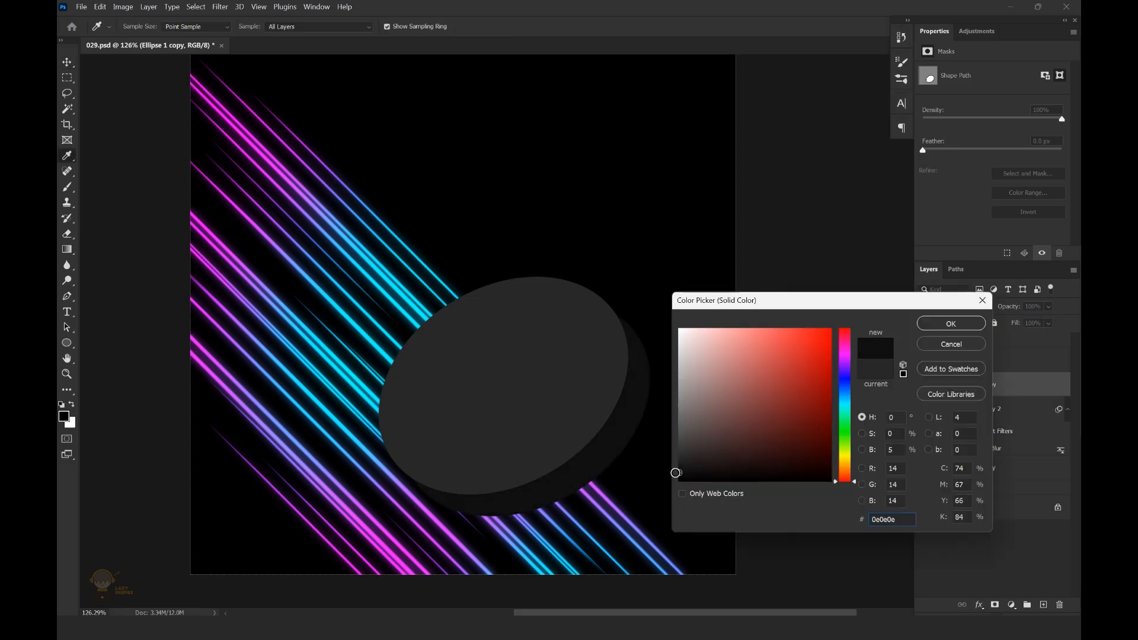
click(950, 323)
mouse_move(622, 440)
mouse_down()
mouse_move(610, 438)
mouse_move(610, 457)
mouse_move(621, 447)
mouse_up()
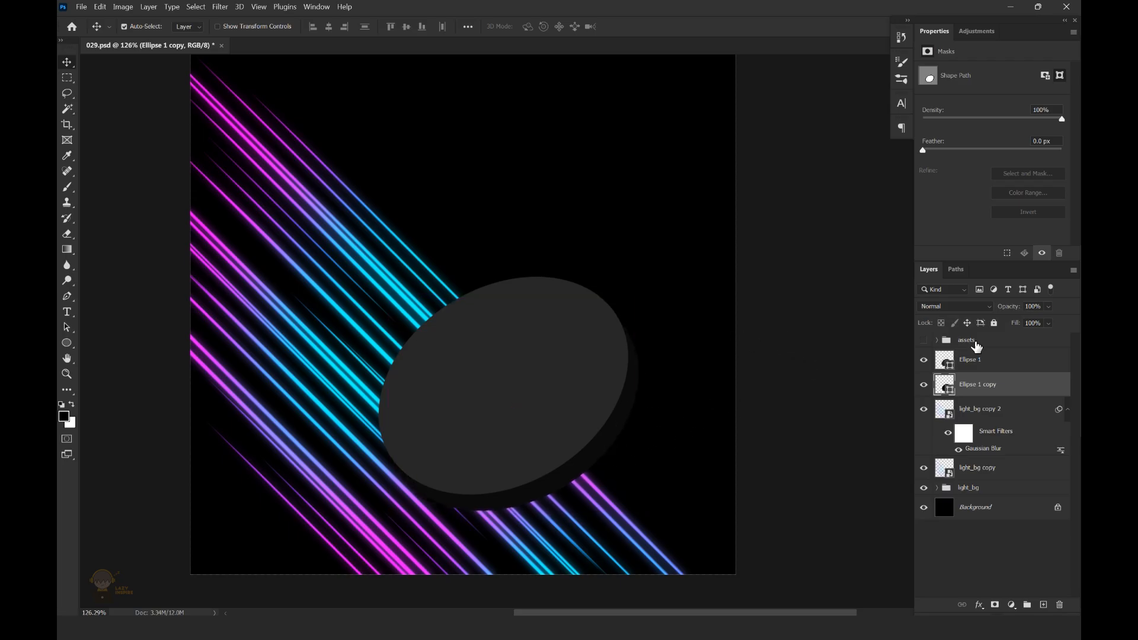
Convert the upper ellipse to a smart object and add 1.53% uniform, monochromatic noise to it
click(968, 358)
click(220, 7)
mouse_move(294, 185)
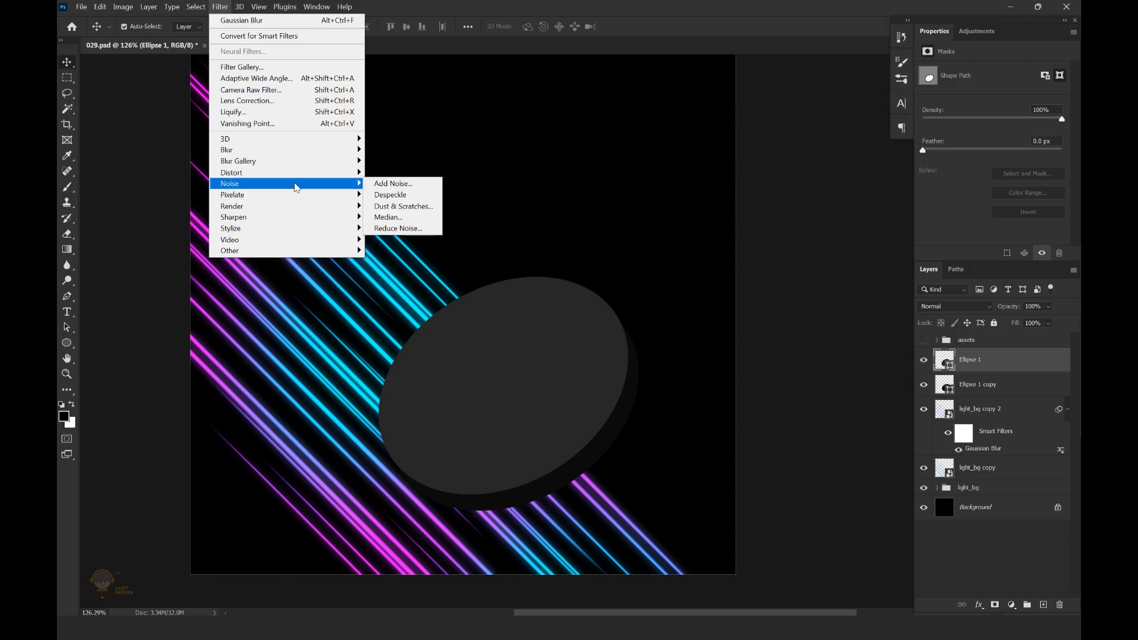
click(394, 185)
click(619, 246)
drag(574, 104, 673, 160)
click(504, 252)
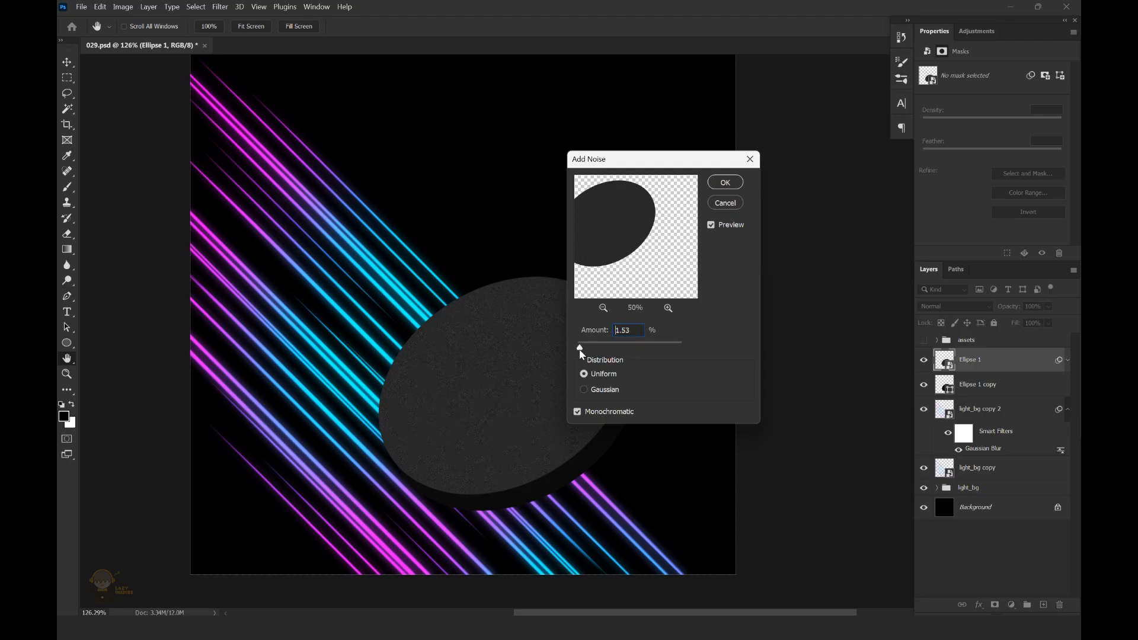
click(725, 182)
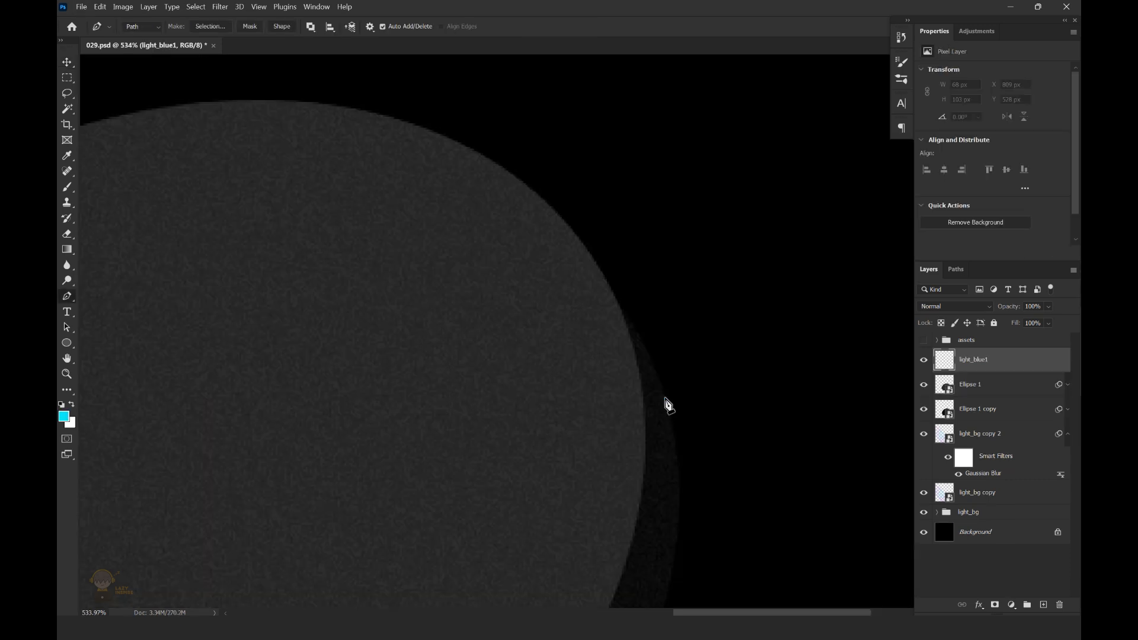
Draw a thin curved shape along the disc's right rim, fill it cyan and place its layer below the upper ellipse
drag(567, 224, 485, 169)
click(625, 413)
key(ctrl+Return)
key(alt+BackSpace)
key(ctrl+d)
drag(1001, 383, 1000, 359)
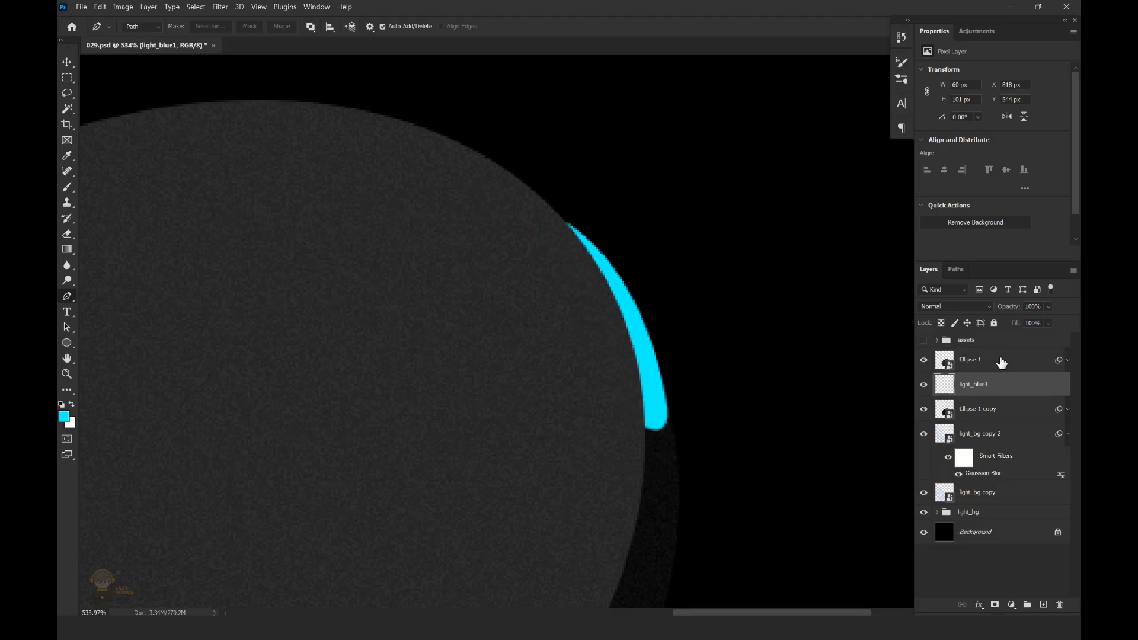
Draw a second curved sliver along the disc's lower-left rim and fill it with cyan on a new layer
scroll(720, 327, down, 6)
drag(741, 318, 726, 278)
scroll(459, 463, up, 6)
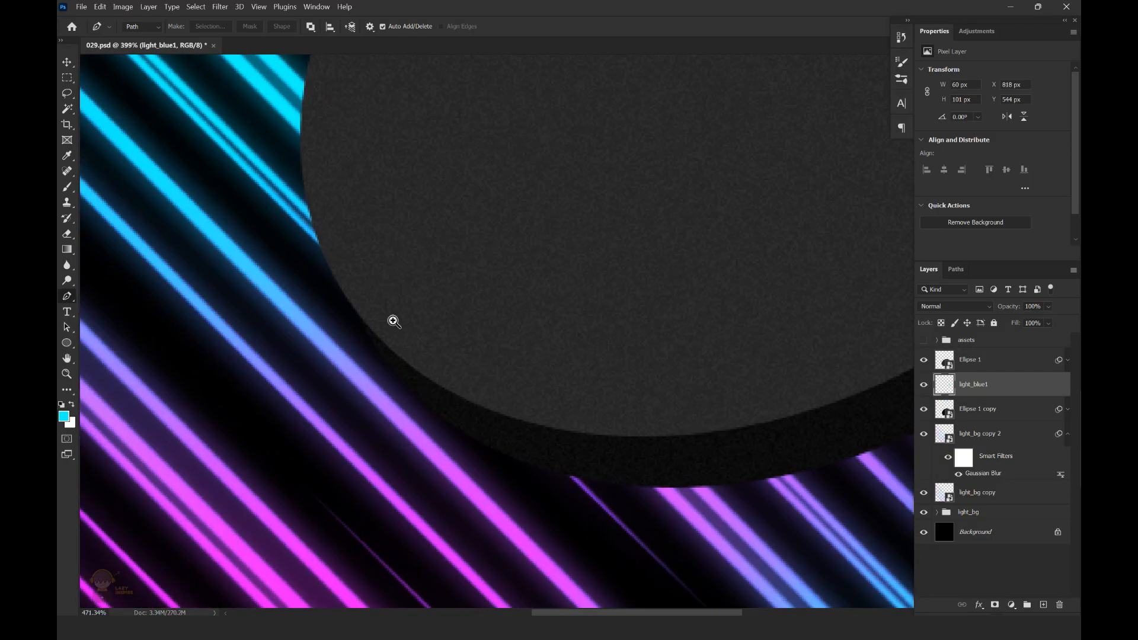
click(313, 232)
drag(421, 409, 503, 487)
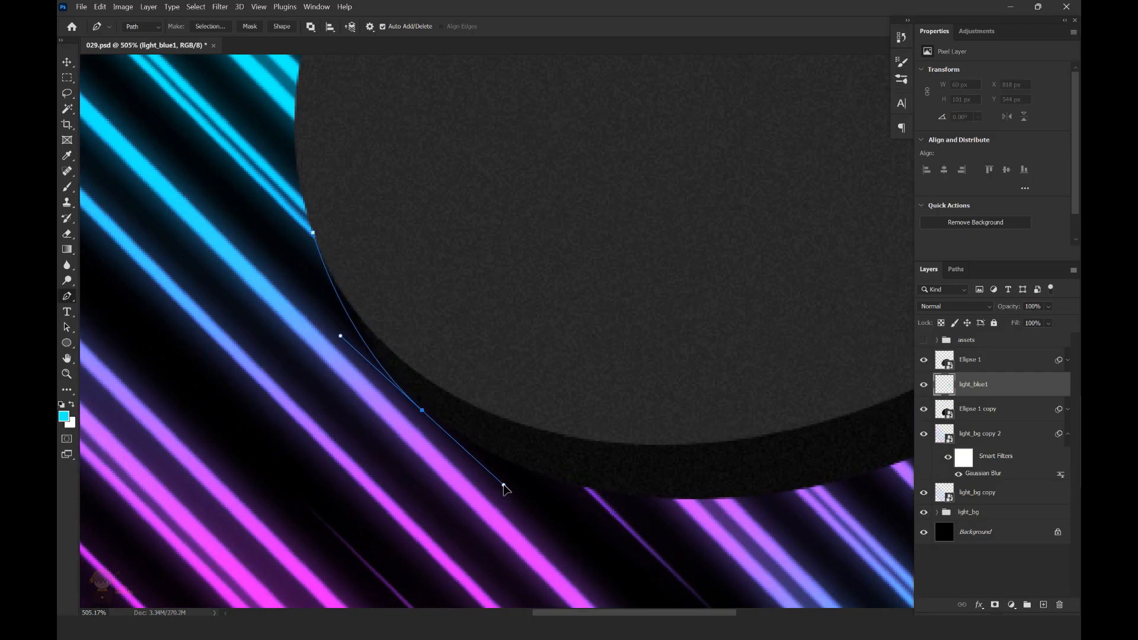
click(313, 232)
key(ctrl+z)
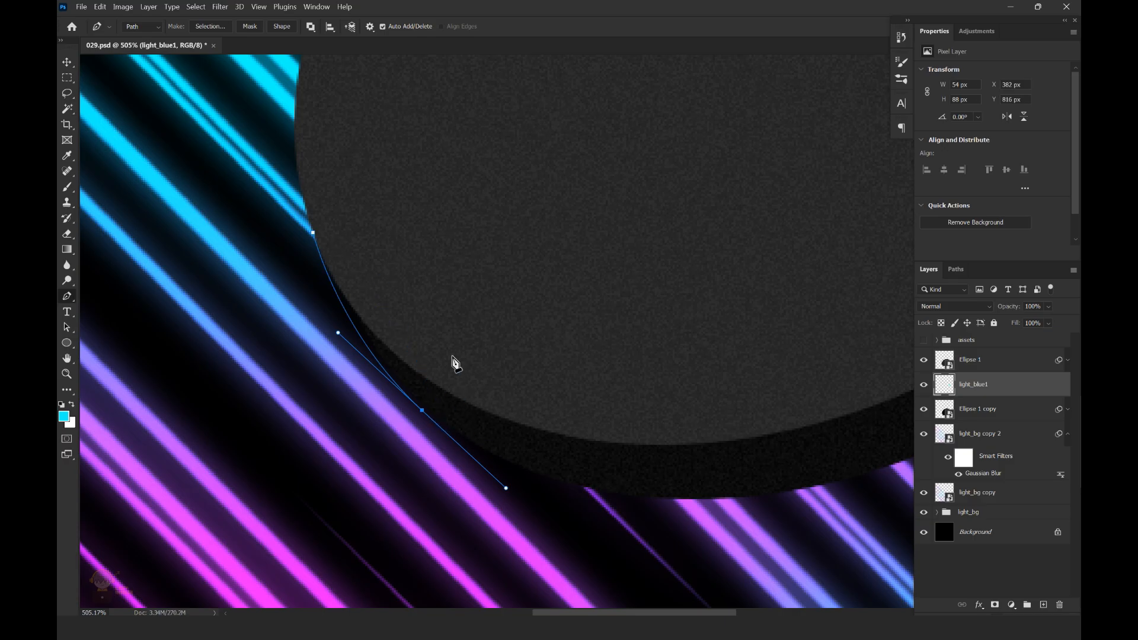
drag(440, 352, 424, 321)
click(313, 233)
key(ctrl+Return)
key(ctrl+shift+alt+n)
key(alt+BackSpace)
key(ctrl+d)
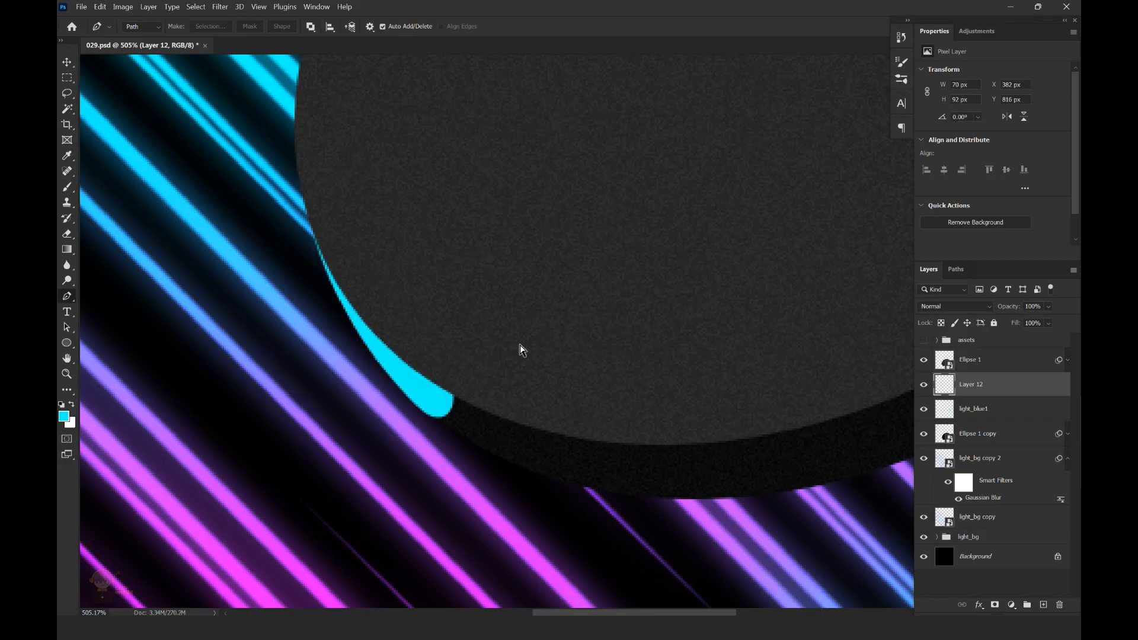
Draw a wide cyan band on a new layer across the disc's lower-right side edge and clip it to the lower ellipse
scroll(520, 348, down, 10)
scroll(551, 366, up, 8)
key(ctrl+shift+alt+n)
drag(530, 428, 551, 413)
click(547, 417)
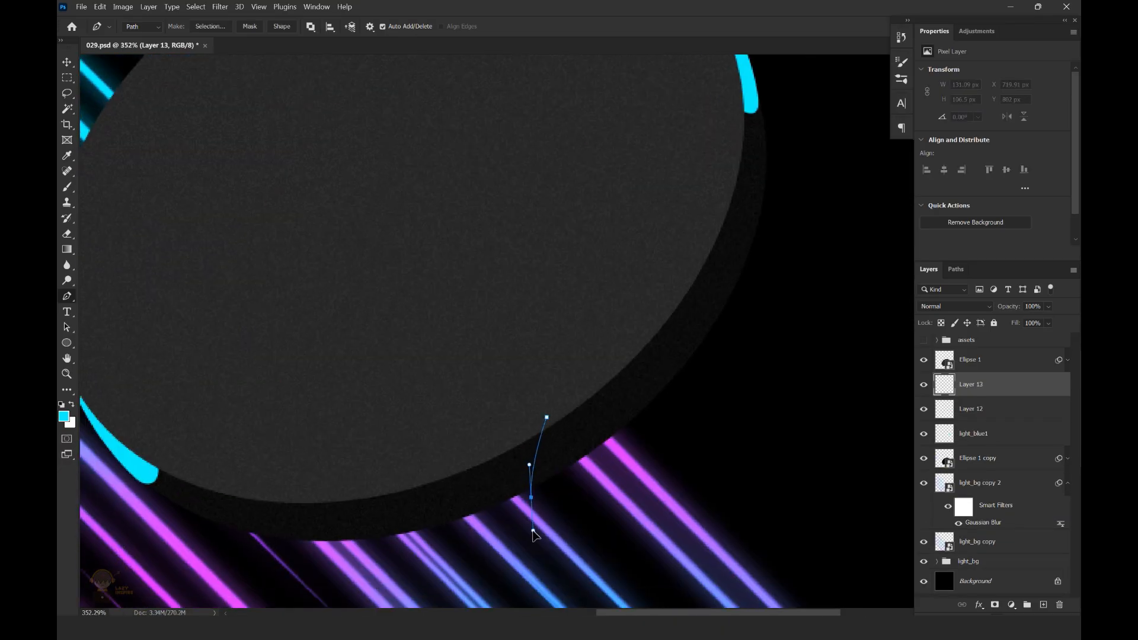
drag(541, 559, 541, 559)
drag(730, 321, 753, 275)
drag(624, 343, 559, 426)
click(547, 417)
key(ctrl+Return)
key(alt+BackSpace)
key(ctrl+d)
drag(971, 384, 975, 444)
key(ctrl+alt+g)
key(ctrl+0)
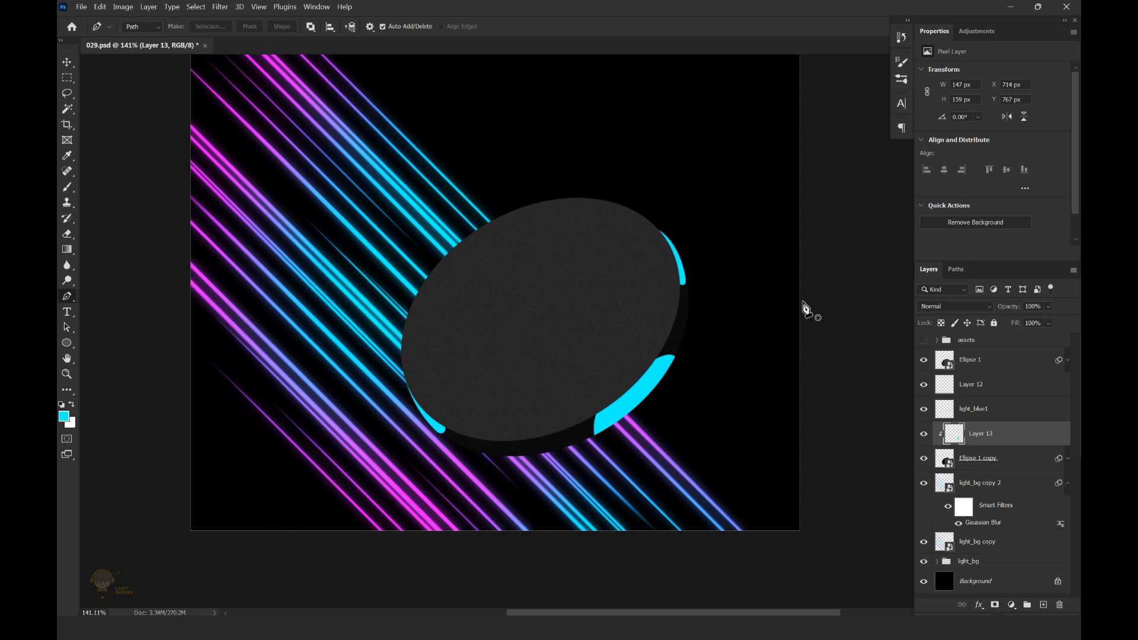
Give the lower-right cyan band a cyan Screen outer glow with 66% opacity, 21% noise and 35 px size
scroll(726, 338, down, 3)
drag(699, 288, 694, 318)
scroll(694, 320, up, 3)
right_click(992, 438)
click(1014, 437)
click(979, 605)
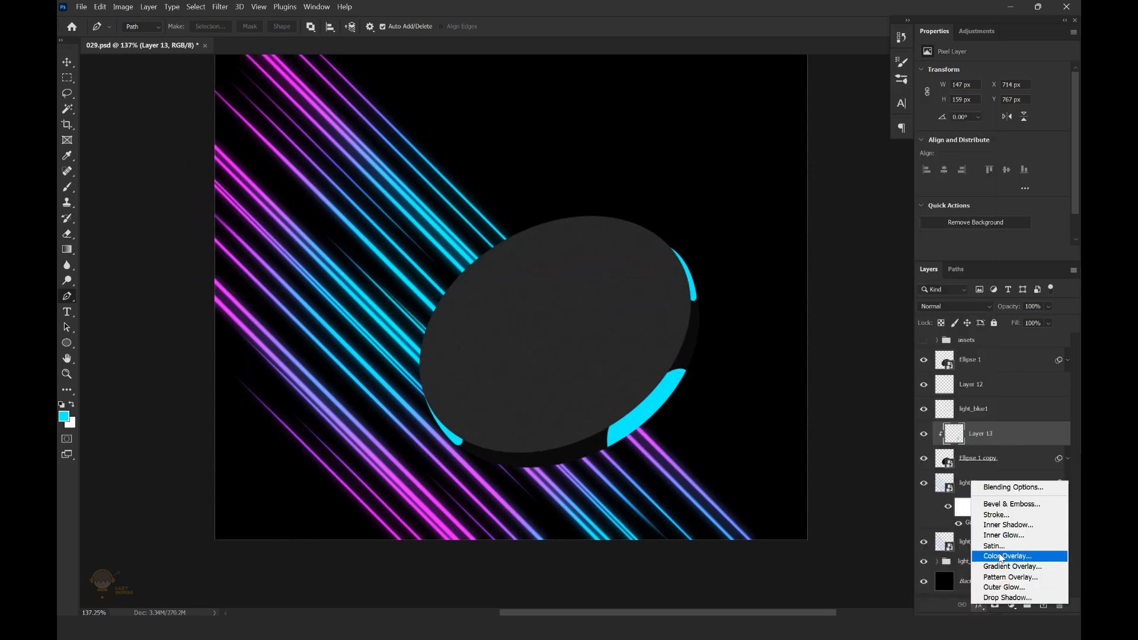
click(1003, 587)
drag(508, 153, 447, 177)
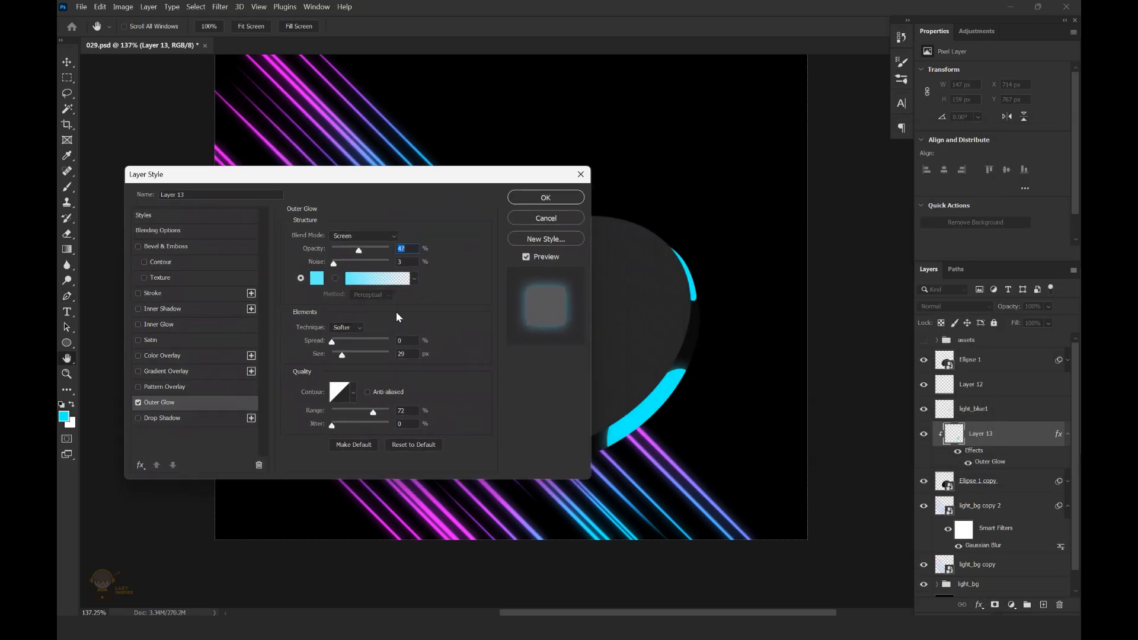
drag(359, 253, 372, 255)
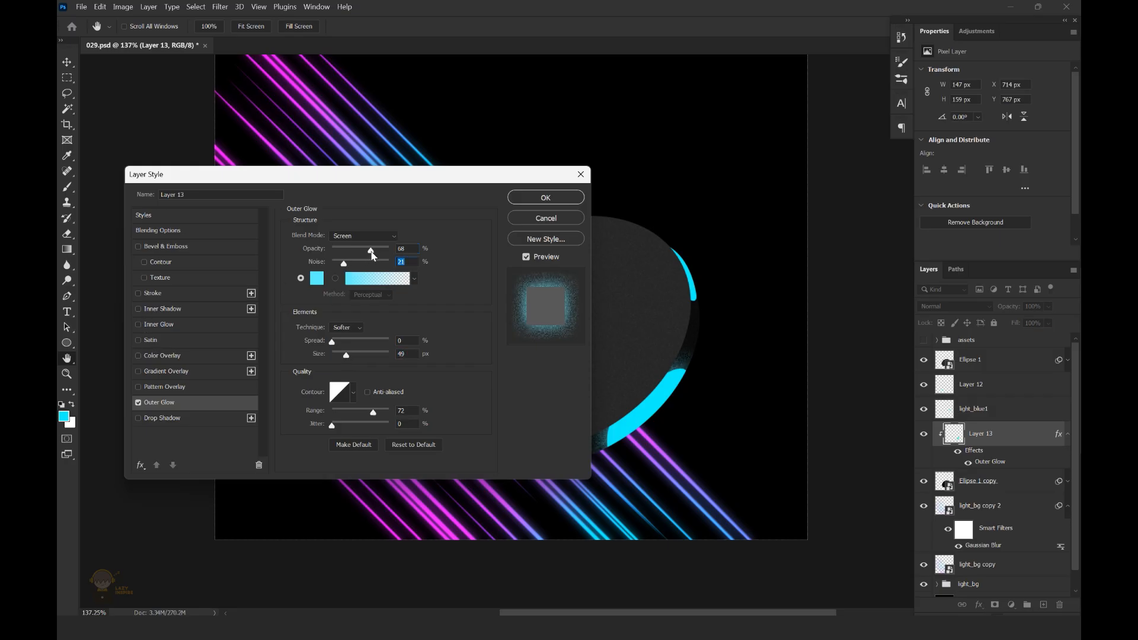
drag(346, 355, 343, 356)
Add a pale cyan inner glow from the centre to the same band, with about 78% opacity and 24 px size
click(159, 325)
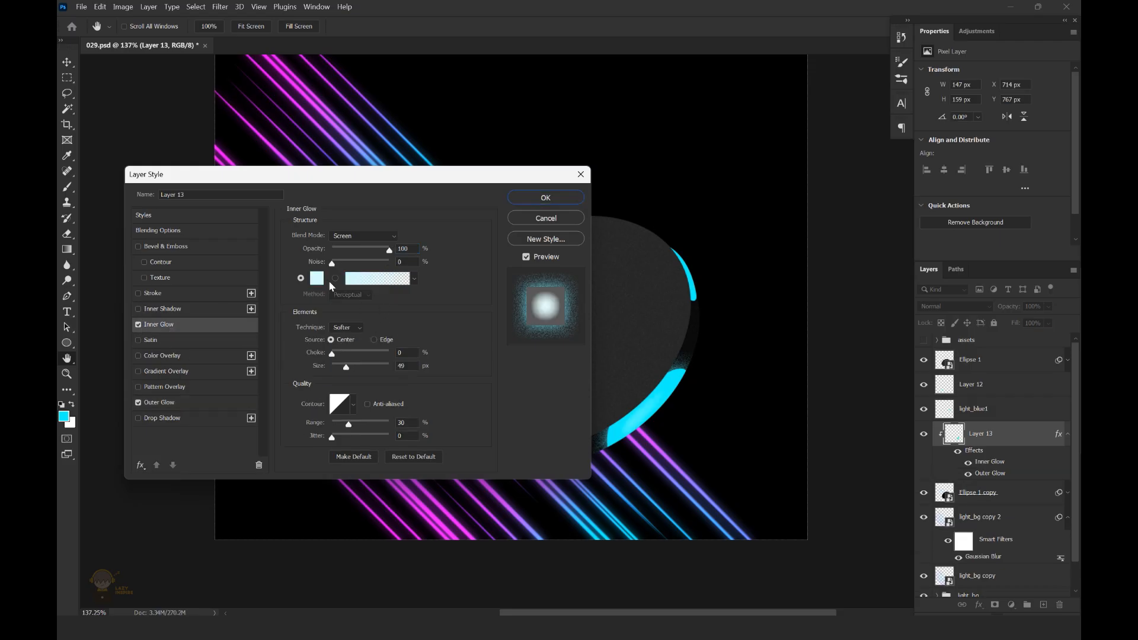
drag(346, 368, 343, 372)
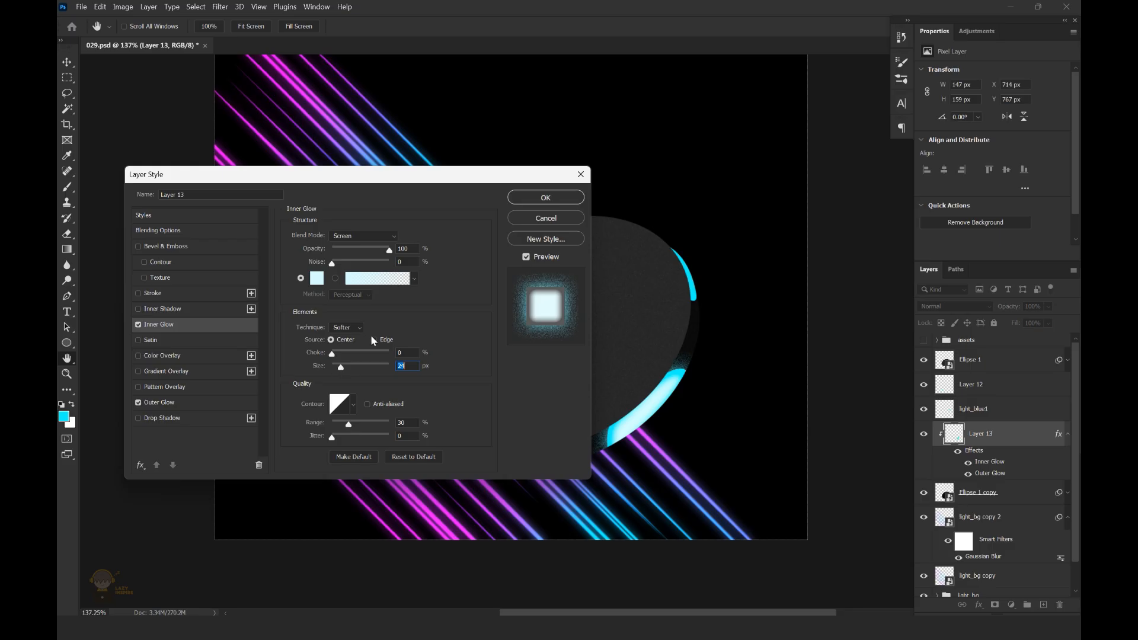
drag(388, 253, 383, 254)
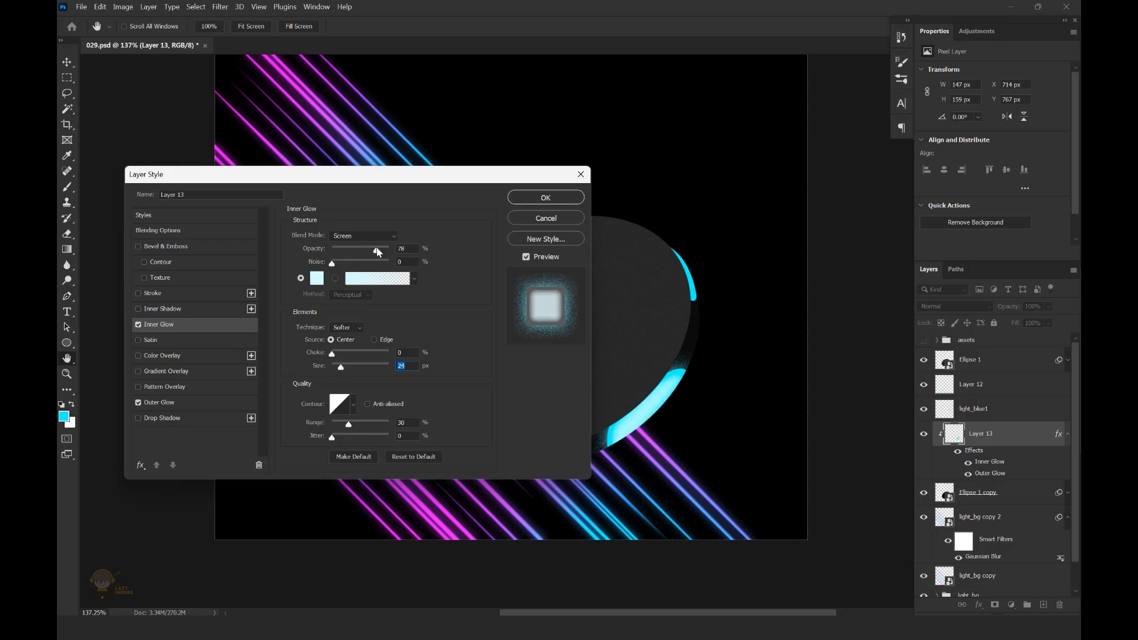
click(545, 197)
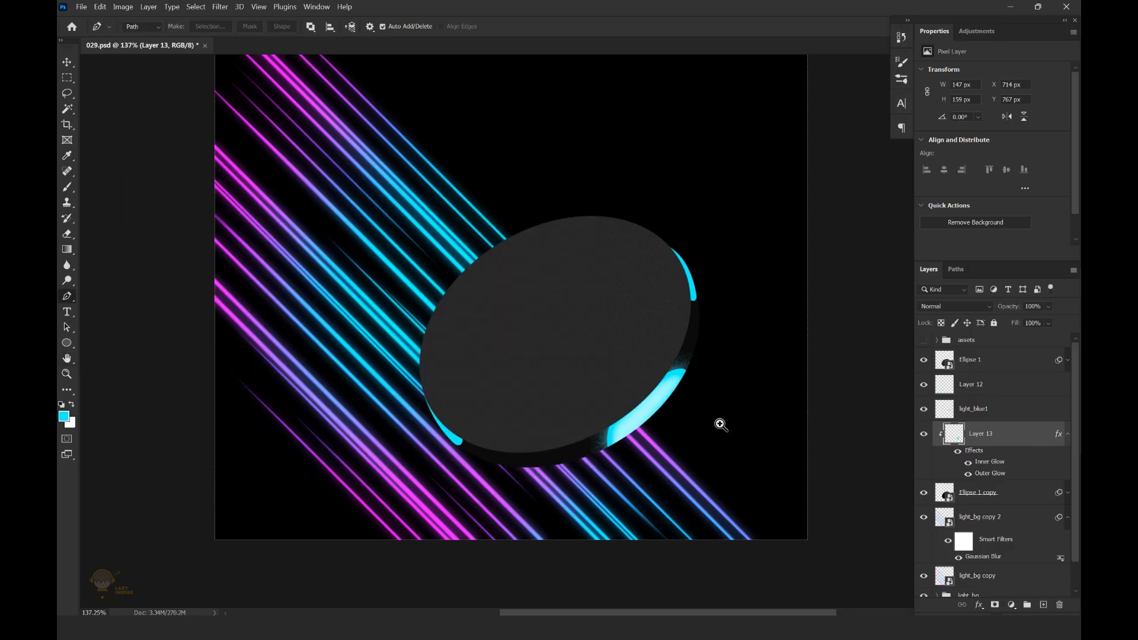
Copy the band's inner and outer glow effects to the two other cyan rim light layers
drag(729, 400, 702, 380)
drag(1054, 436, 1054, 412)
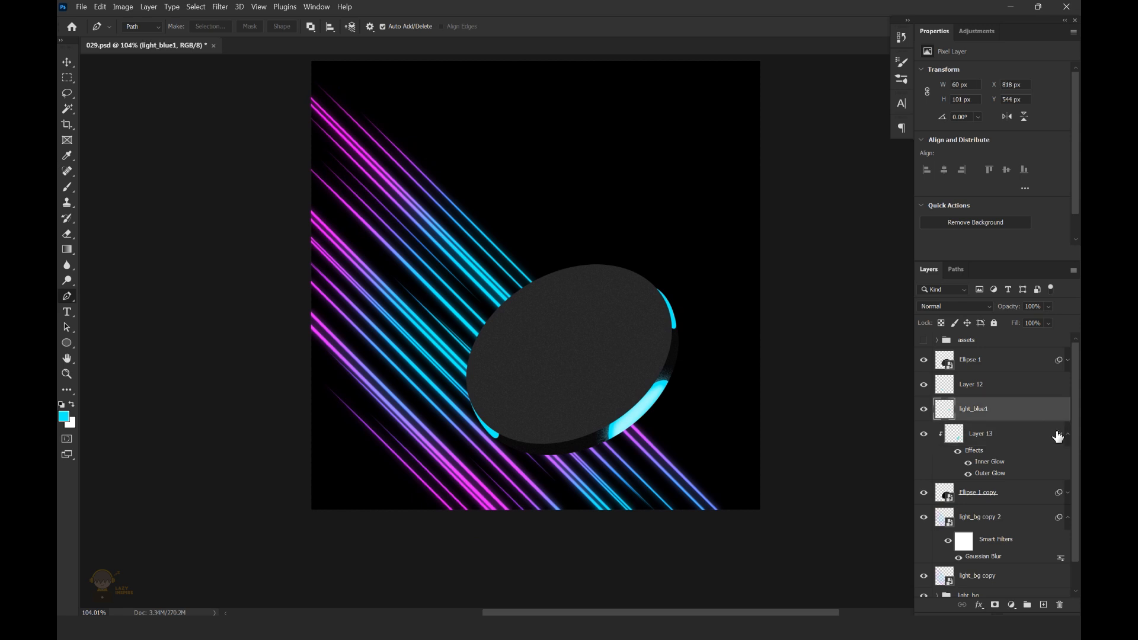
drag(1058, 390, 1057, 386)
Reduce the outer glow size on the light_blue1 layer at the disc's right rim
drag(716, 333, 738, 344)
key(v)
double_click(1058, 448)
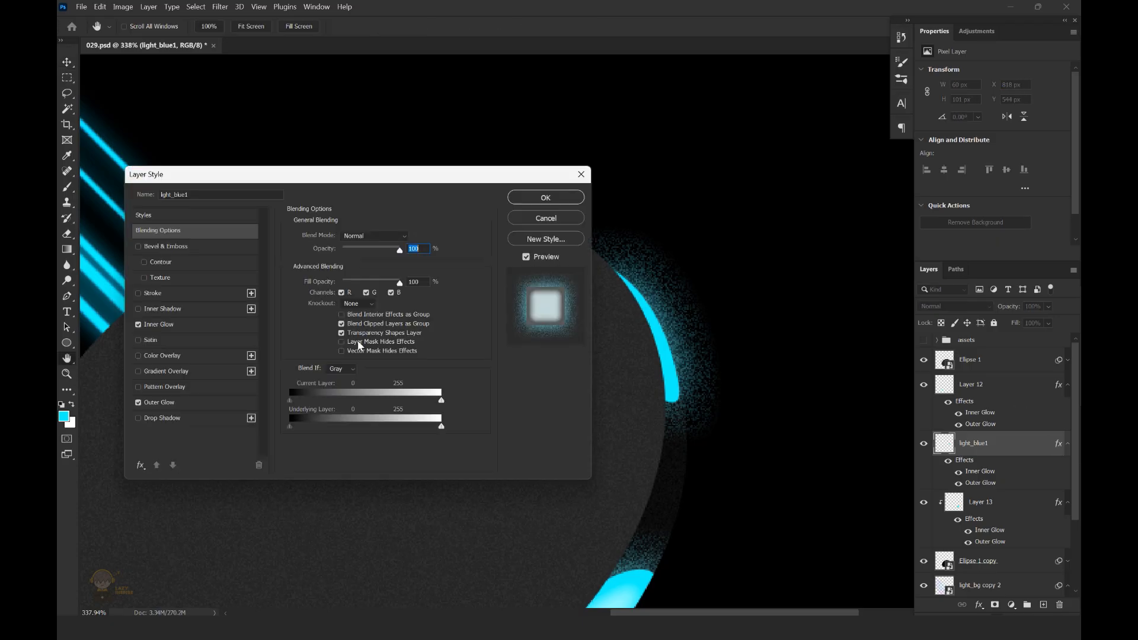
click(175, 403)
drag(344, 357, 340, 359)
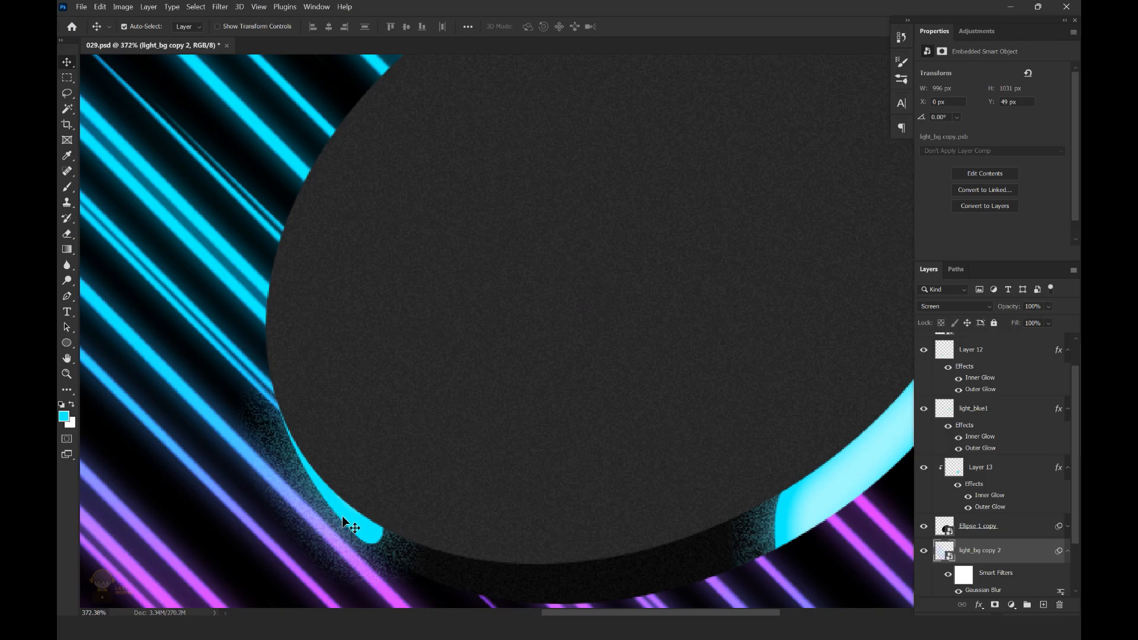
Reduce the outer glow size on the cyan sliver at the disc's lower-left rim
double_click(1058, 349)
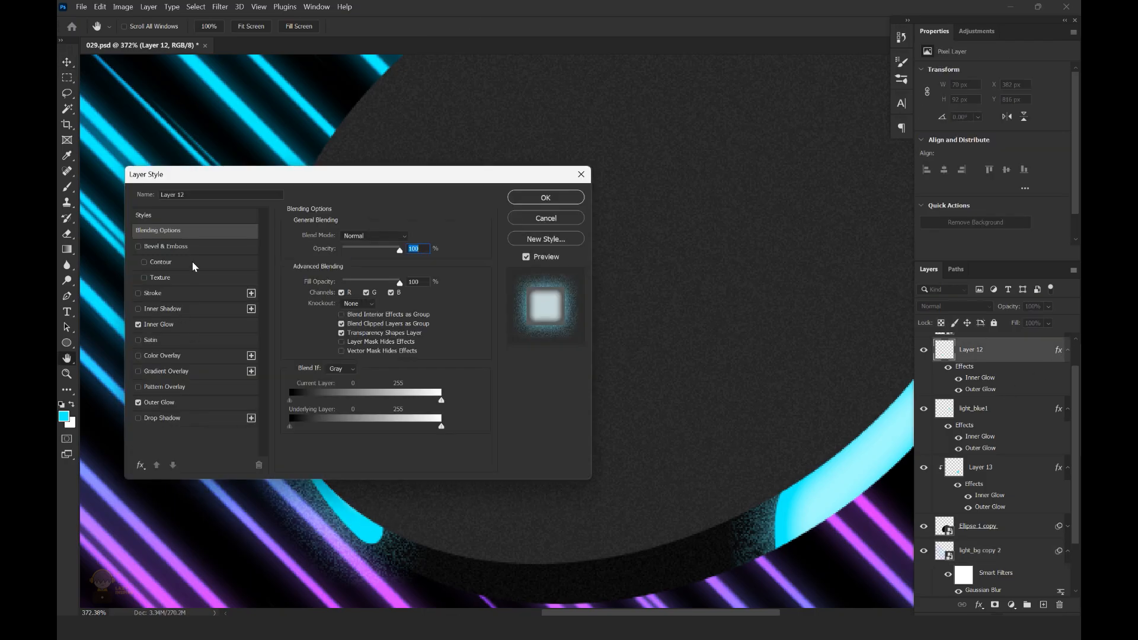
click(169, 402)
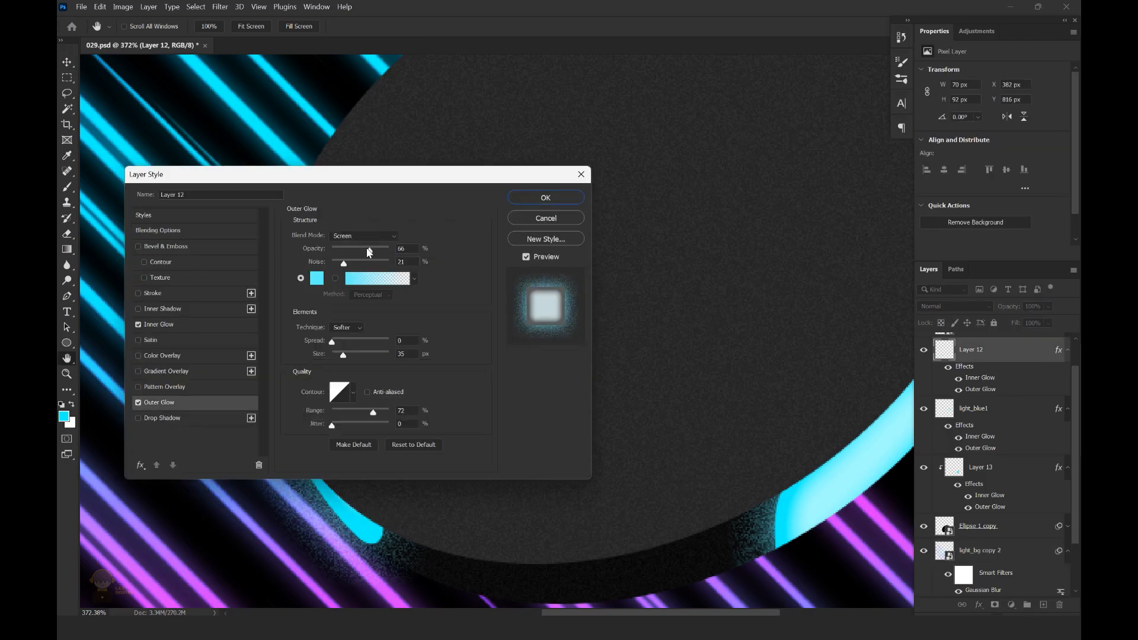
drag(343, 355, 337, 356)
click(537, 202)
mouse_move(617, 336)
mouse_down()
mouse_move(599, 344)
mouse_move(616, 340)
mouse_up()
scroll(1061, 394, up, 5)
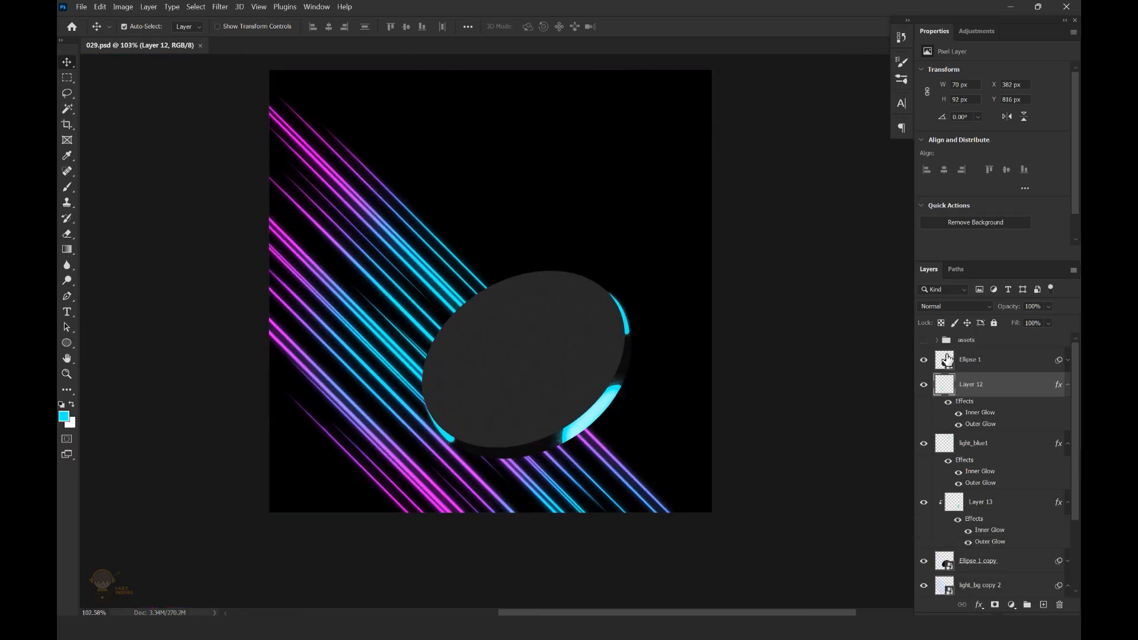
Show the assets group and move the TECH charger right and slightly up over the disc
click(924, 339)
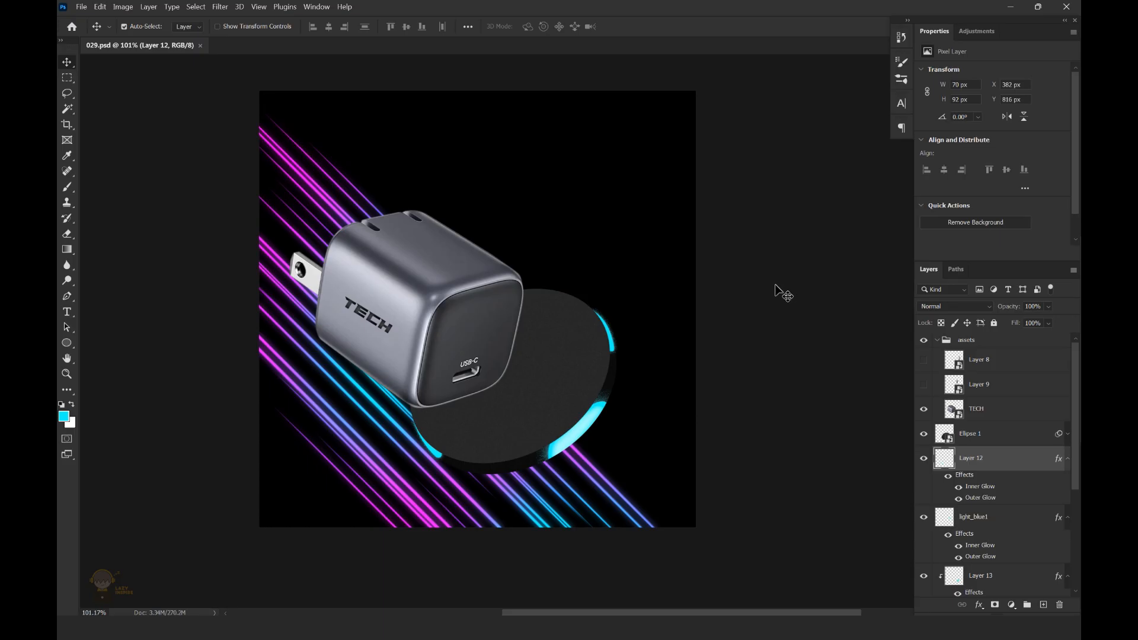
drag(465, 324, 494, 314)
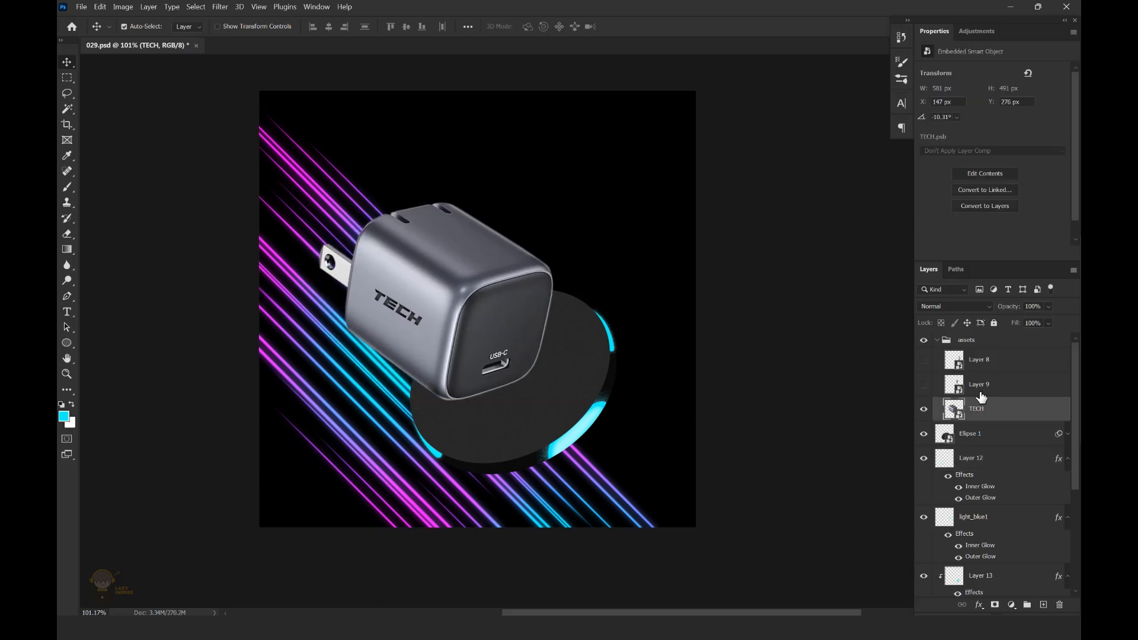
Group both ellipses and the three cyan light layers into a group named podium
click(1000, 441)
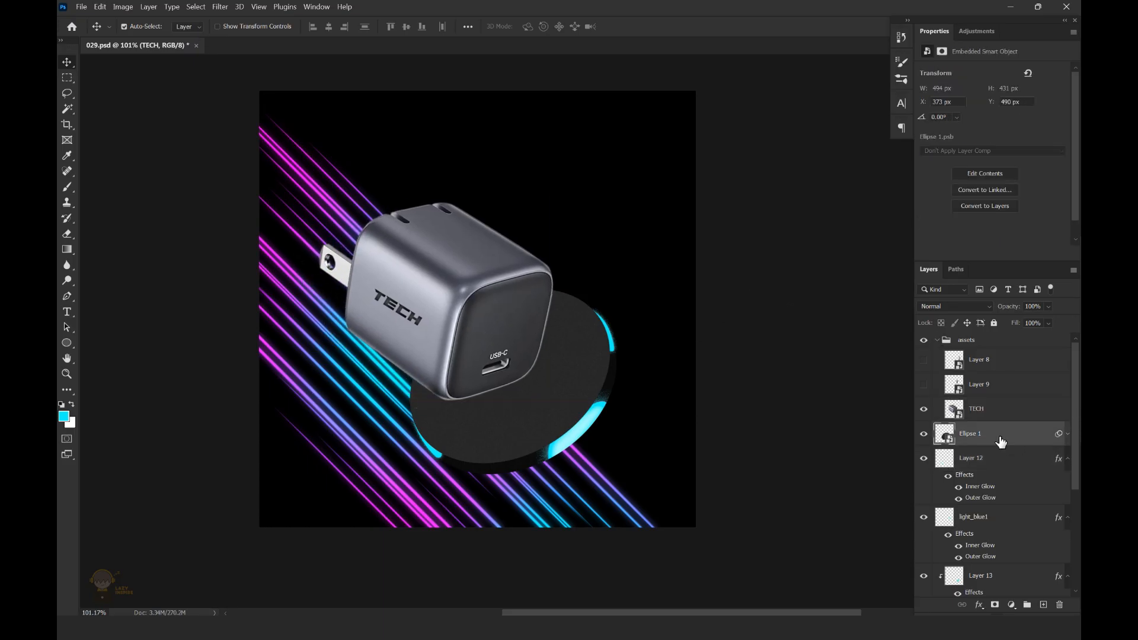
scroll(1074, 417, down, 4)
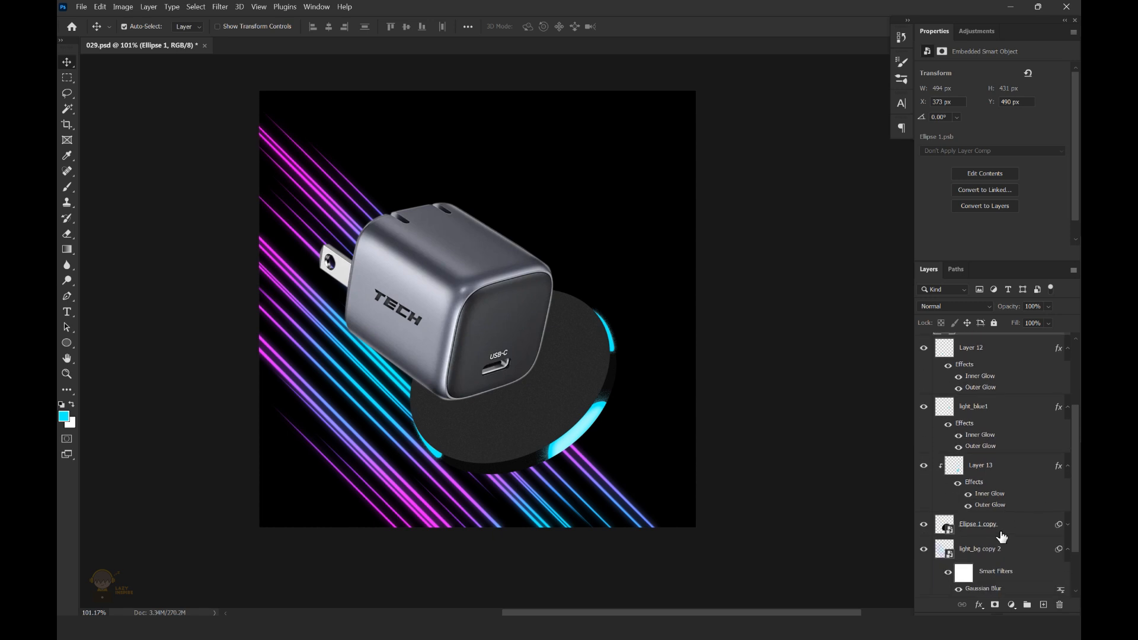
drag(1075, 503, 1073, 536)
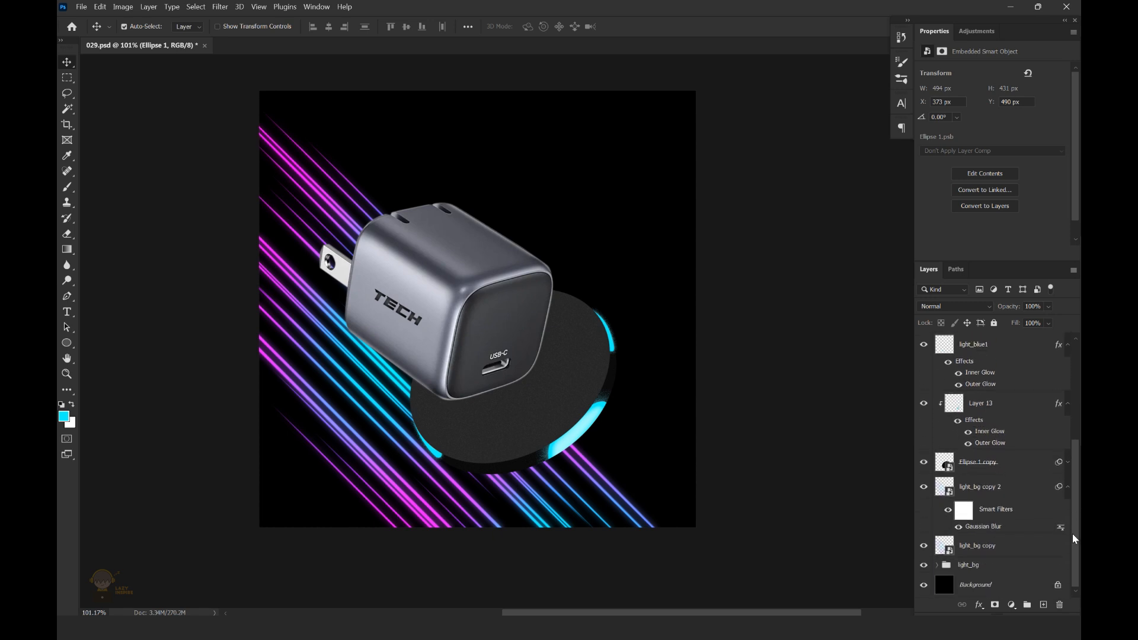
shift+click(1004, 460)
key(ctrl+g)
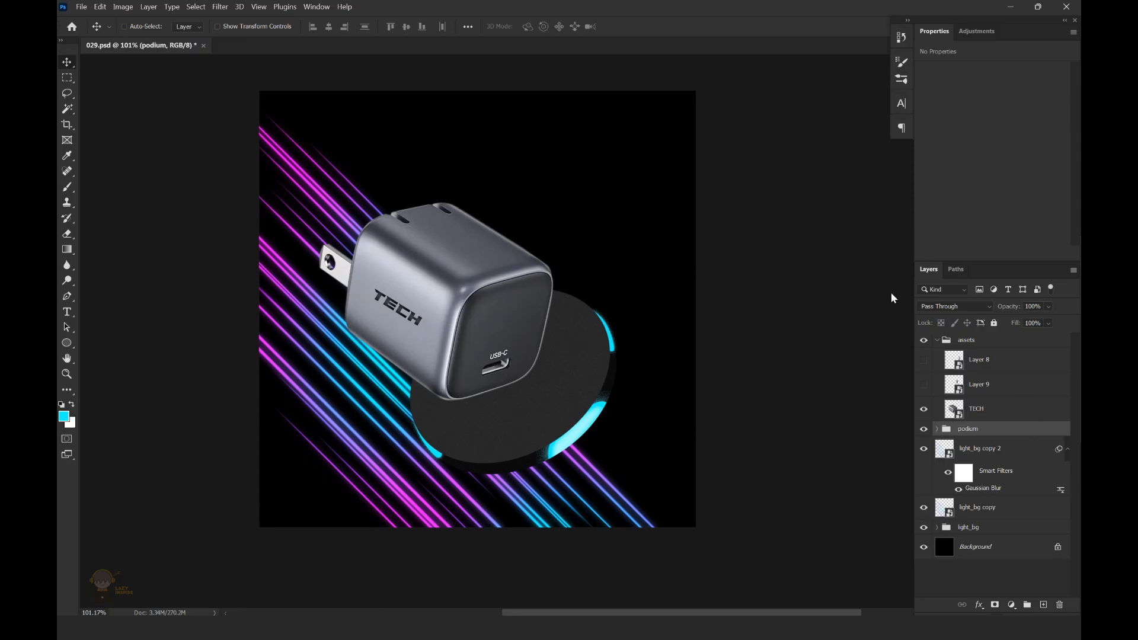
Scale the podium group to 104.82%, rotate it 7.52° and move it about 11 px right and 18 px down
drag(647, 323, 598, 317)
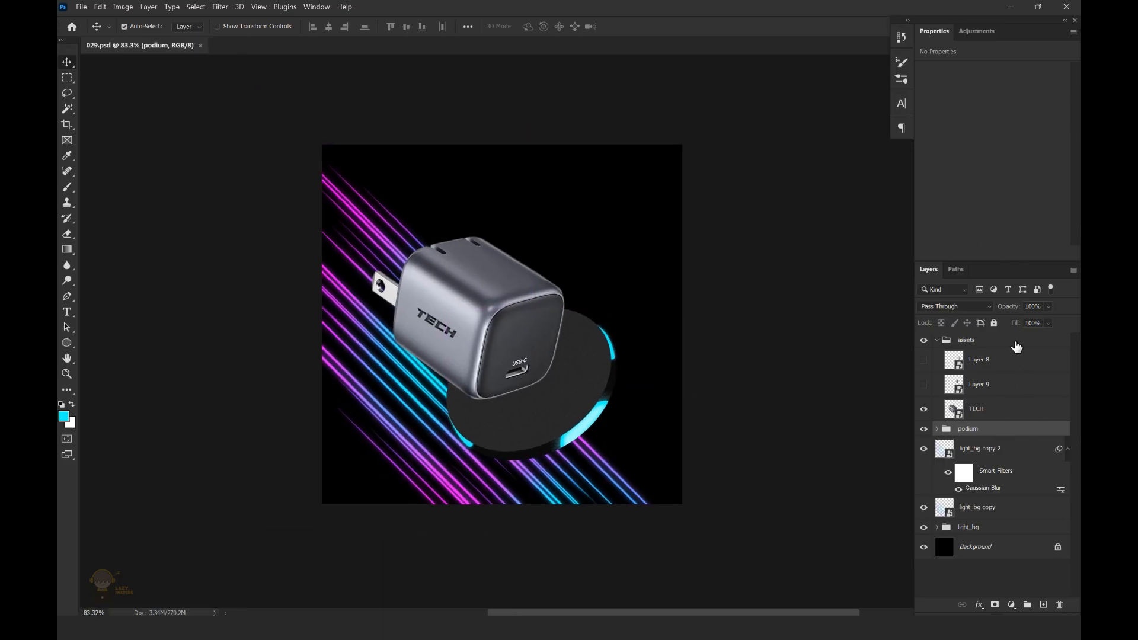
key(ctrl+t)
key(Return)
drag(701, 263, 697, 296)
mouse_move(604, 370)
mouse_down()
mouse_move(599, 384)
mouse_move(595, 375)
mouse_up()
drag(621, 328, 626, 326)
drag(584, 365, 588, 371)
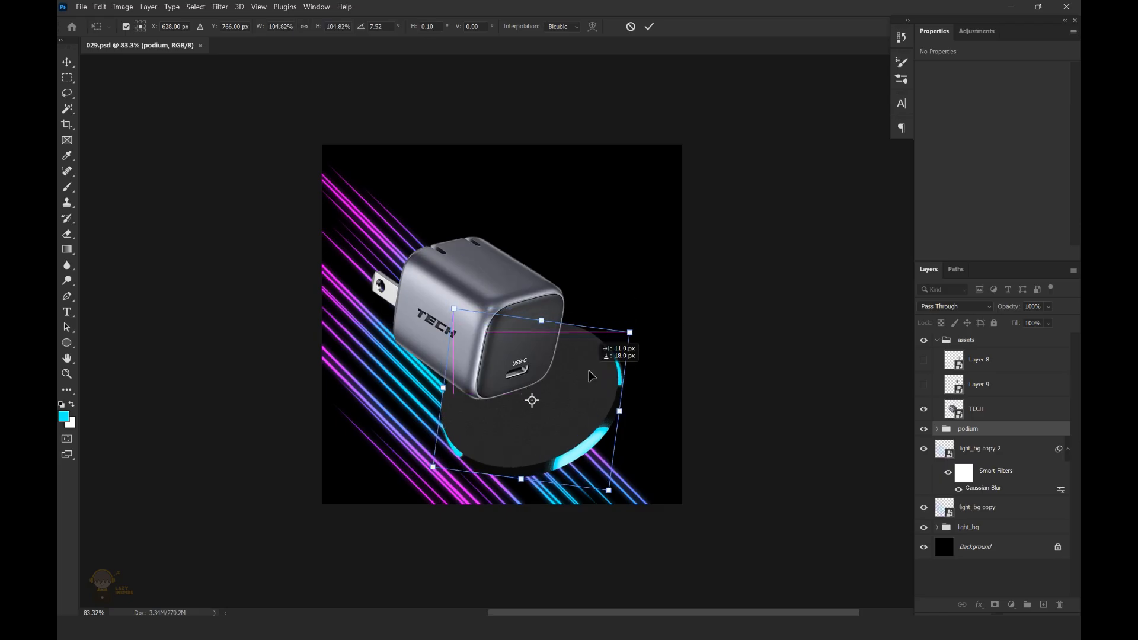
click(649, 27)
Move the charger down and right onto the podium, and show the Layer 9 and Layer 8 cable layers
scroll(698, 340, down, 2)
drag(510, 369, 526, 390)
drag(923, 385, 923, 360)
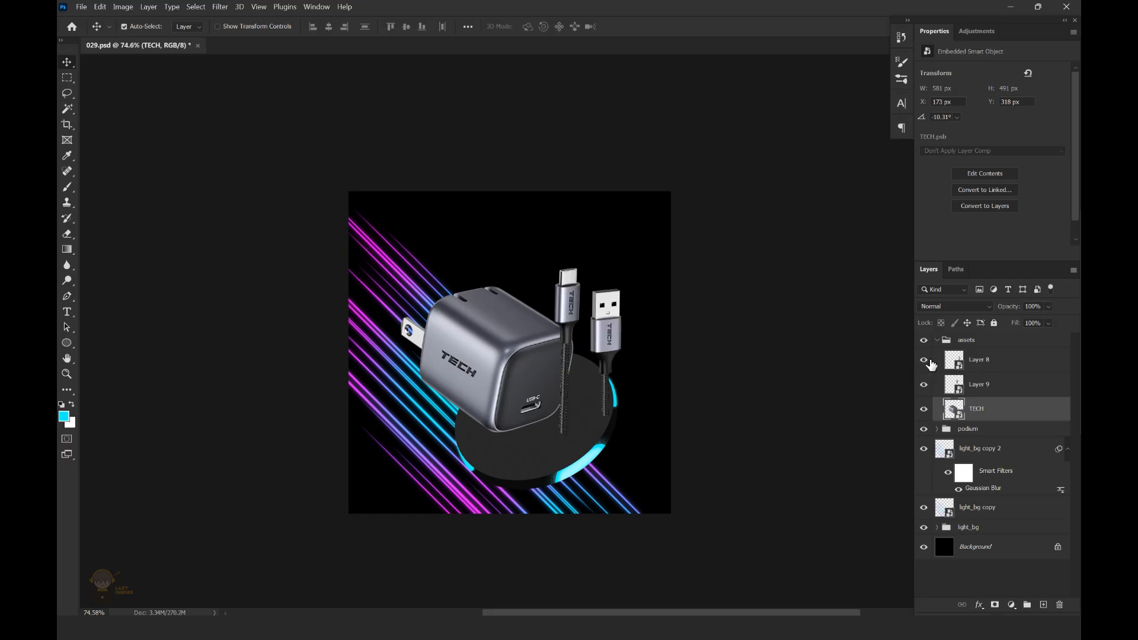
Rotate the USB-A cable to -0.26° and place it on the podium beside the charger, running off the canvas's right edge
click(612, 338)
key(ctrl+t)
drag(682, 284, 570, 317)
drag(627, 345, 652, 371)
drag(718, 348, 720, 342)
drag(646, 372, 648, 401)
drag(713, 370, 712, 365)
drag(672, 405, 667, 399)
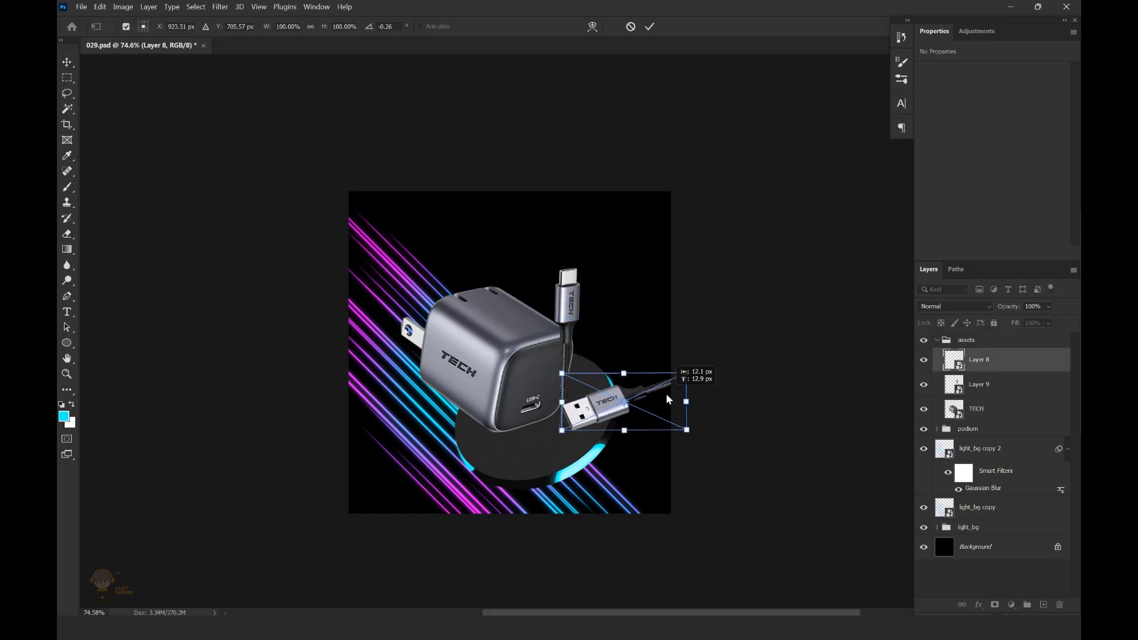
click(649, 27)
Rotate the USB-C cable to about -111.15° and place it below the USB-A cable, running off the canvas's right edge
click(575, 314)
key(ctrl+t)
drag(658, 268, 505, 300)
drag(613, 342, 664, 424)
drag(728, 387, 723, 375)
click(650, 27)
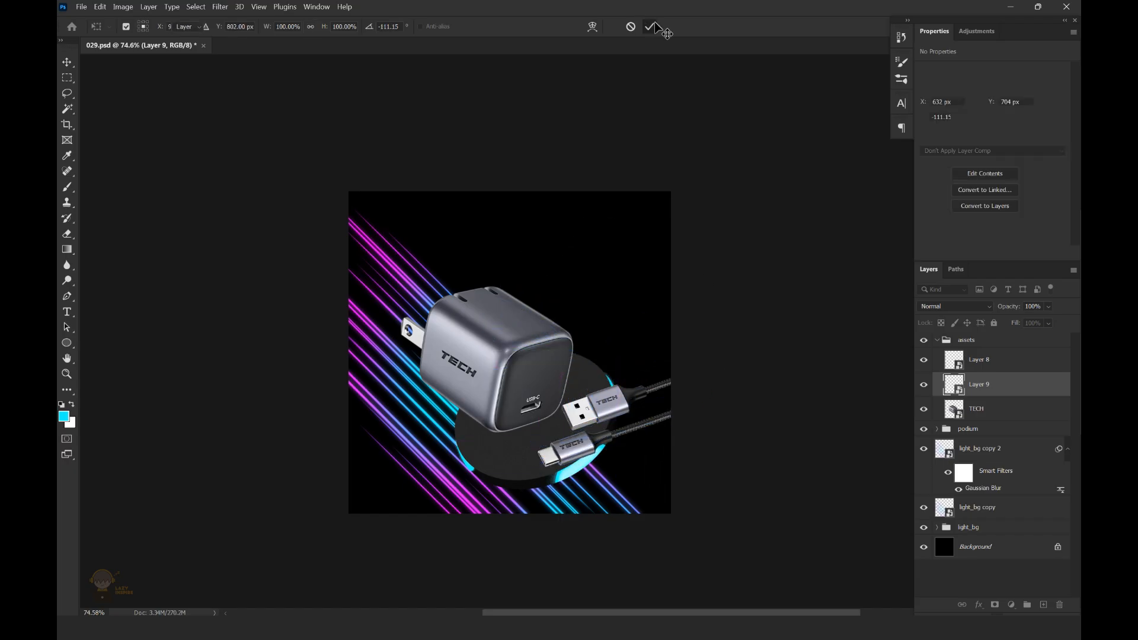
Fine-tune the arrangement by moving the charger slightly up and left and nudging both cables upward
click(617, 404)
drag(616, 403, 618, 391)
drag(517, 382, 509, 374)
drag(609, 392, 609, 388)
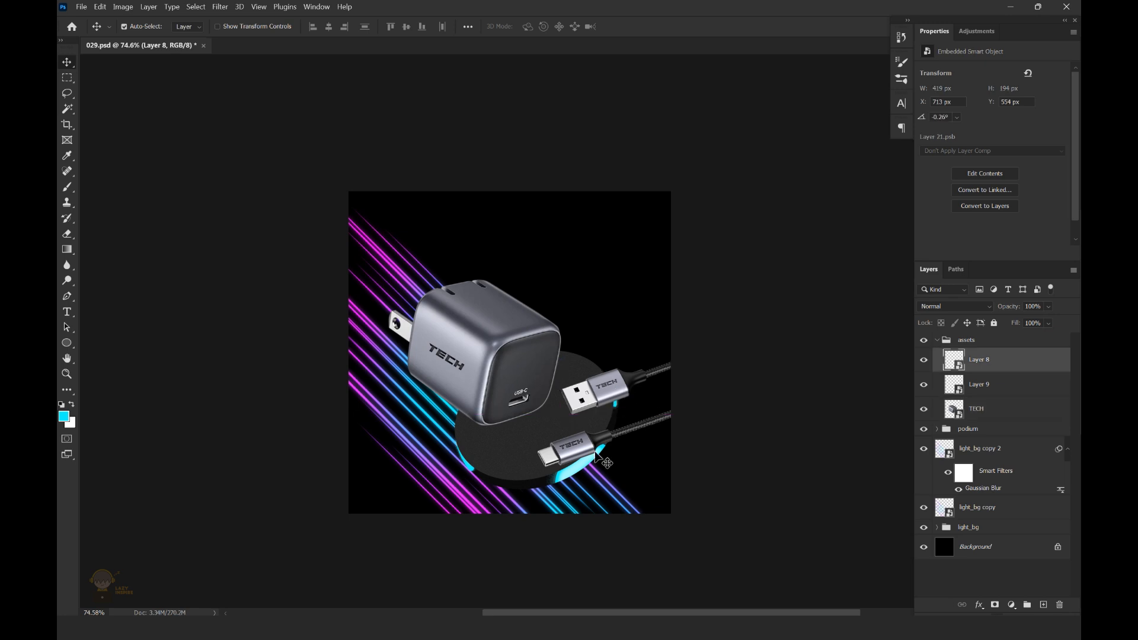
drag(585, 448, 586, 437)
drag(608, 389, 601, 390)
Enlarge the podium group to 110.60% and rotate it about -4.73° beneath the products
scroll(748, 346, down, 2)
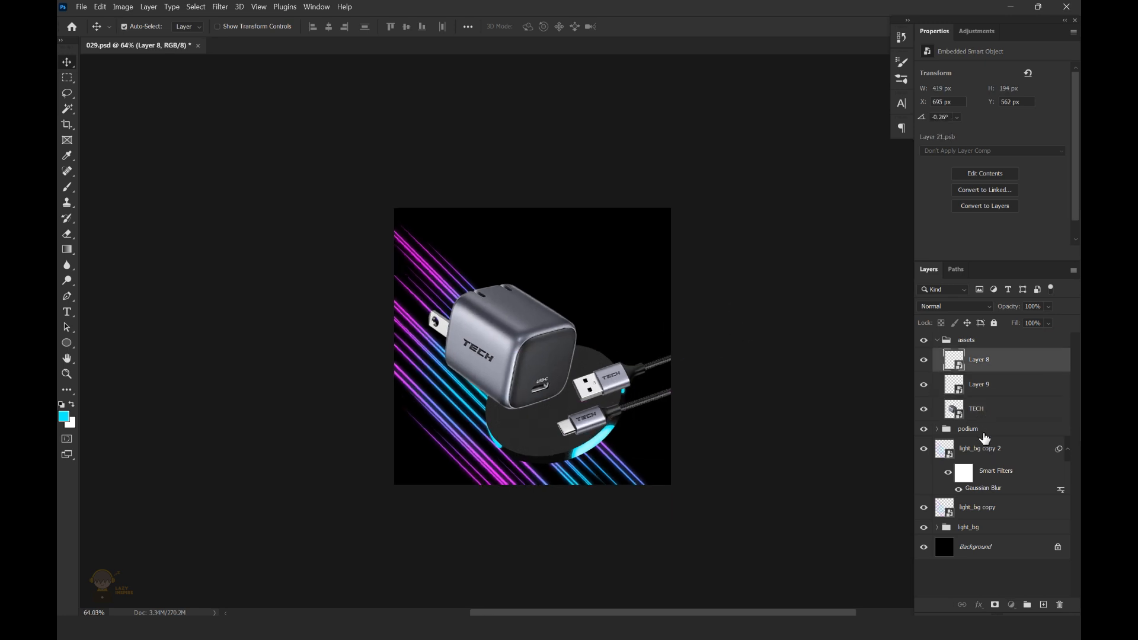
click(983, 431)
key(ctrl+t)
click(627, 252)
drag(662, 324, 659, 310)
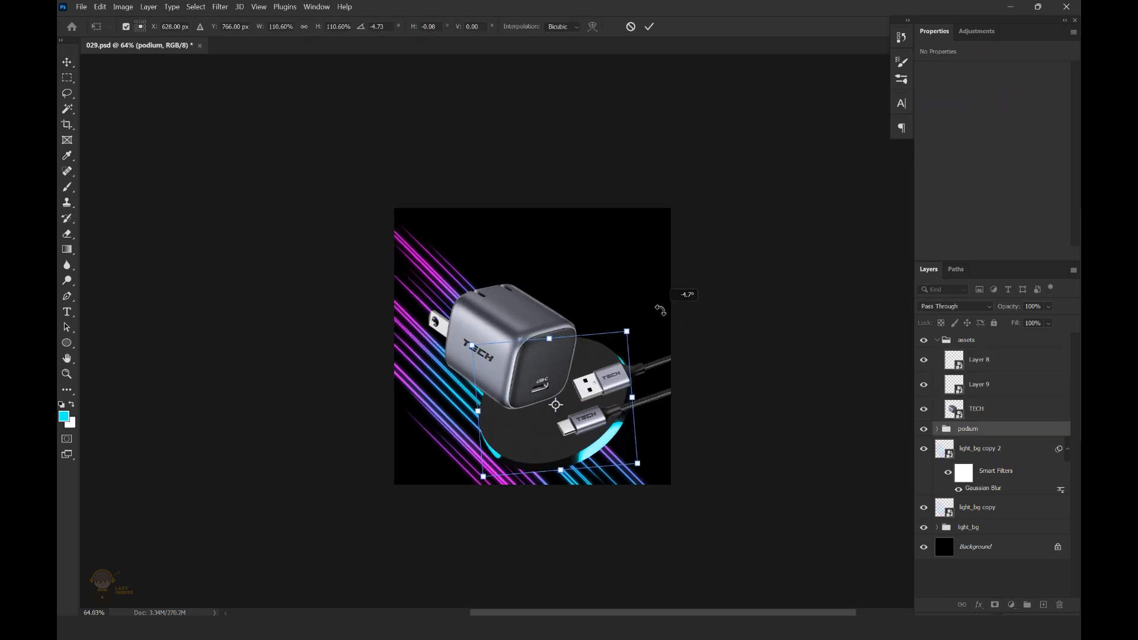
click(649, 27)
Nudge both cable plugs slightly and reposition the charger at X 135 px, Y 278 px
drag(611, 383, 610, 384)
drag(594, 419, 595, 419)
drag(613, 369, 550, 352)
click(545, 365)
drag(734, 347, 644, 328)
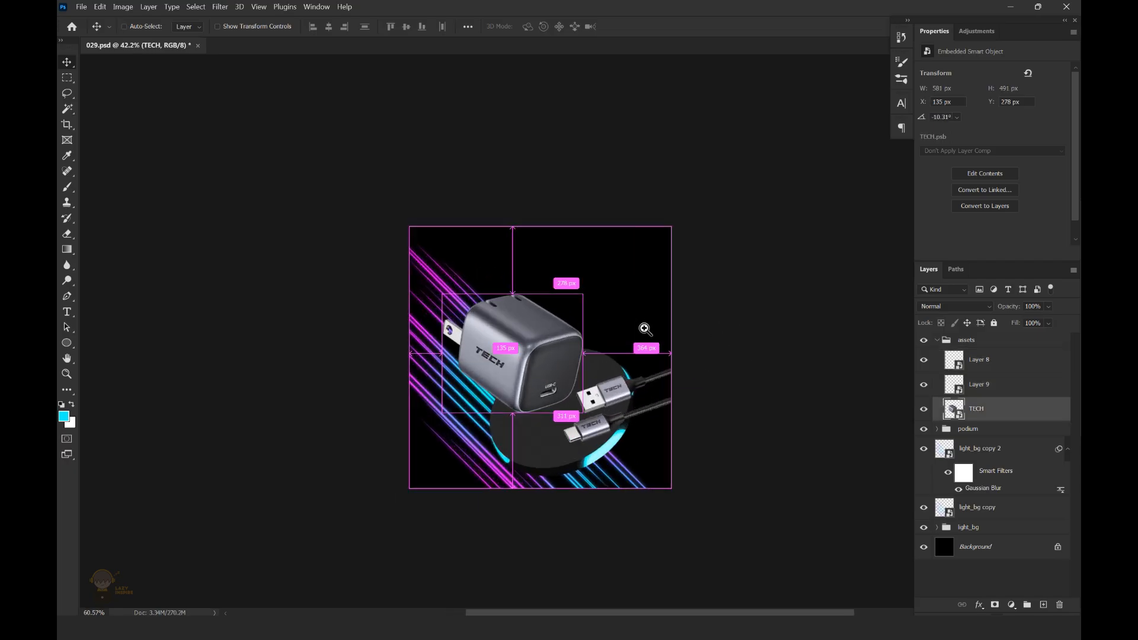
Add a layer named shadow above the podium group and paint a soft black shadow on the disc under the charger
key(ctrl+s)
drag(563, 406, 628, 404)
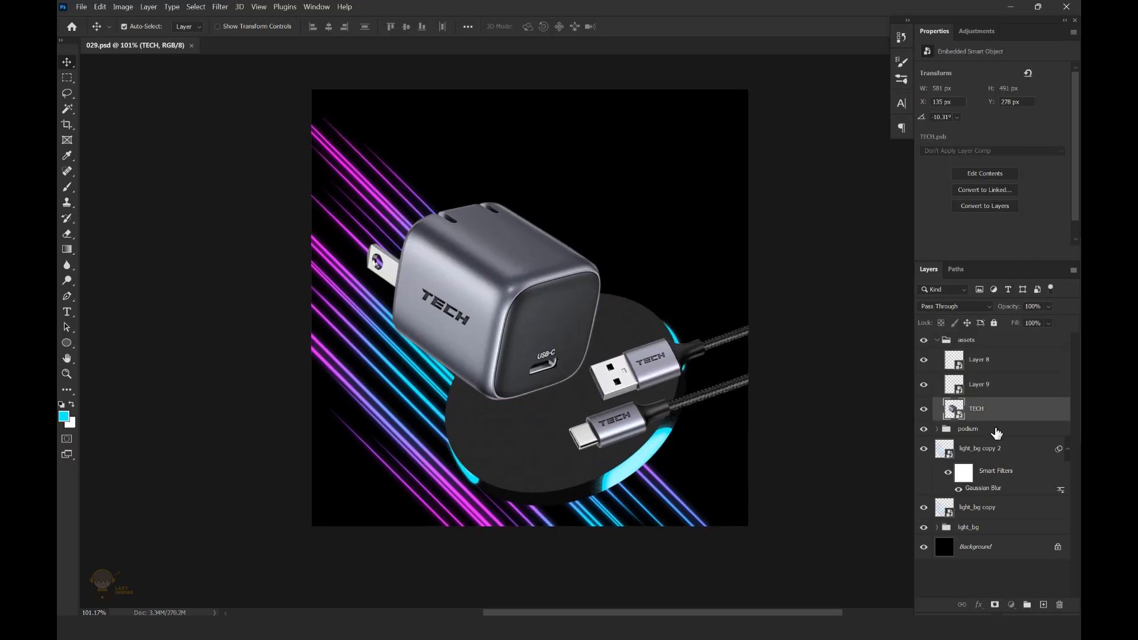
click(996, 428)
key(ctrl+shift+alt+n)
text(shadow)
key(Return)
key(b)
key(d)
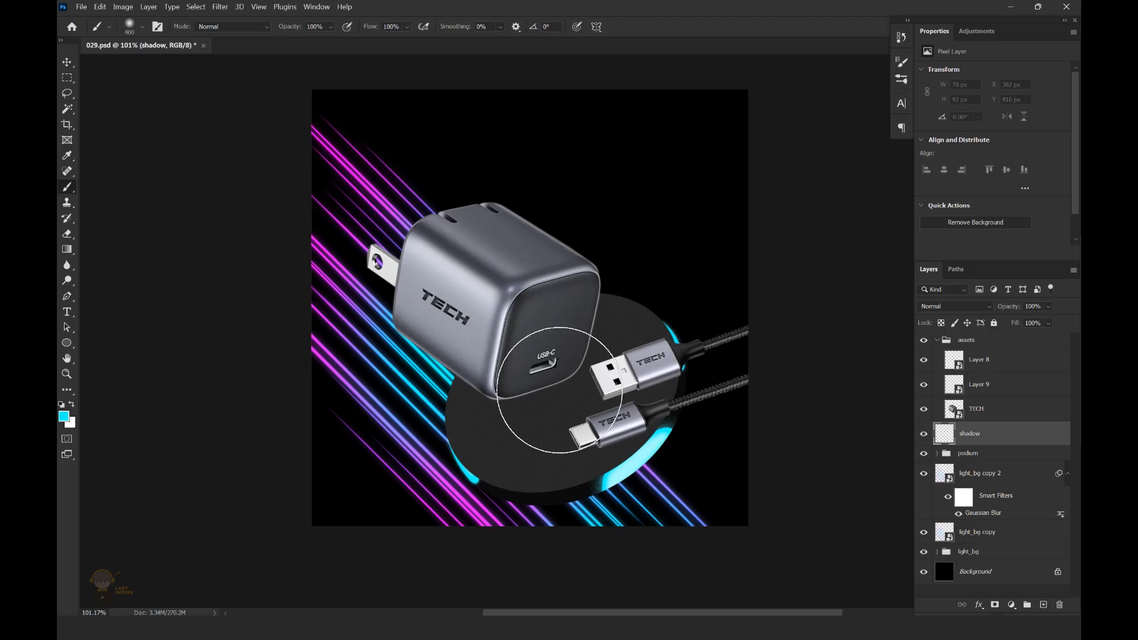
click(563, 382)
drag(663, 317, 634, 326)
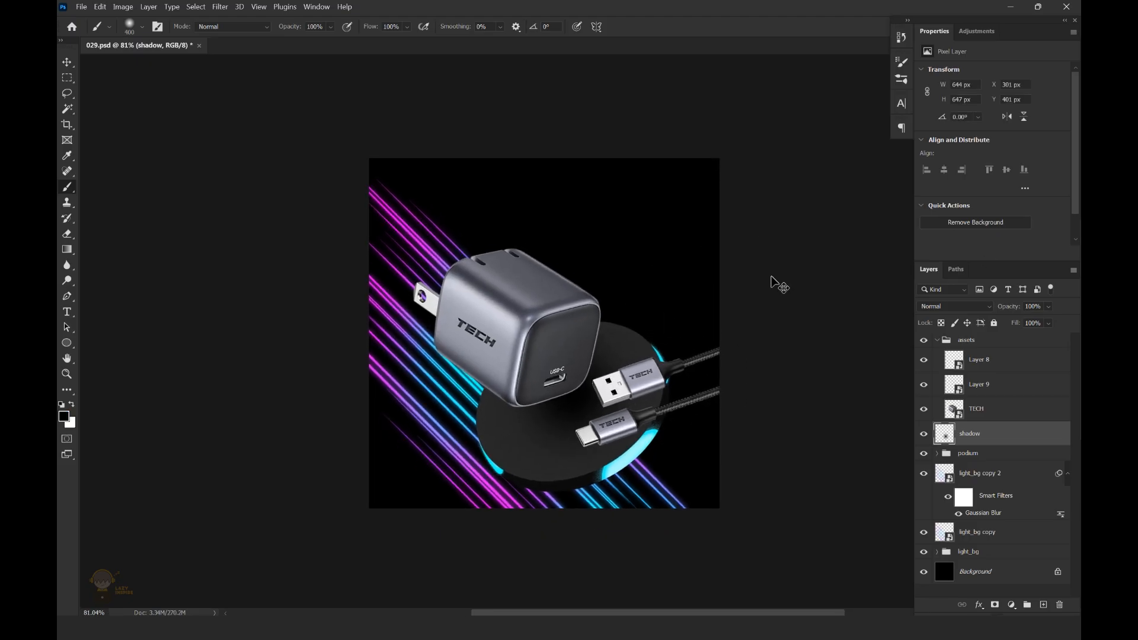
Give the USB-C cable a black drop shadow with 30% opacity, 113° angle, 30 px distance and 24 px size, and copy it to the USB-A cable
key(v)
click(972, 378)
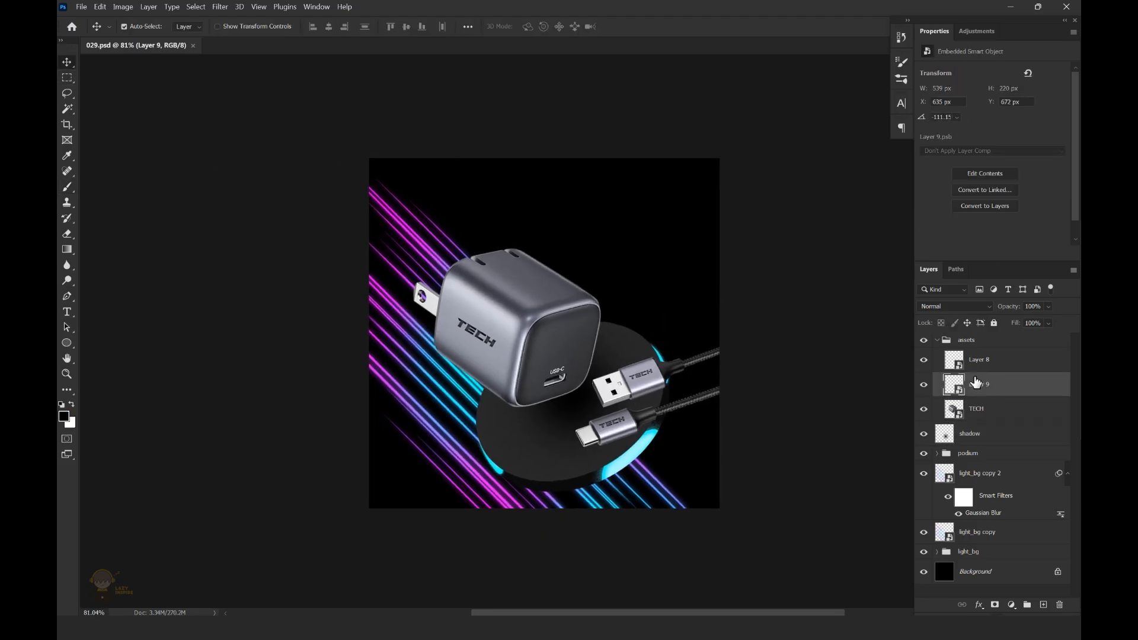
click(923, 385)
click(923, 385)
click(923, 359)
click(923, 359)
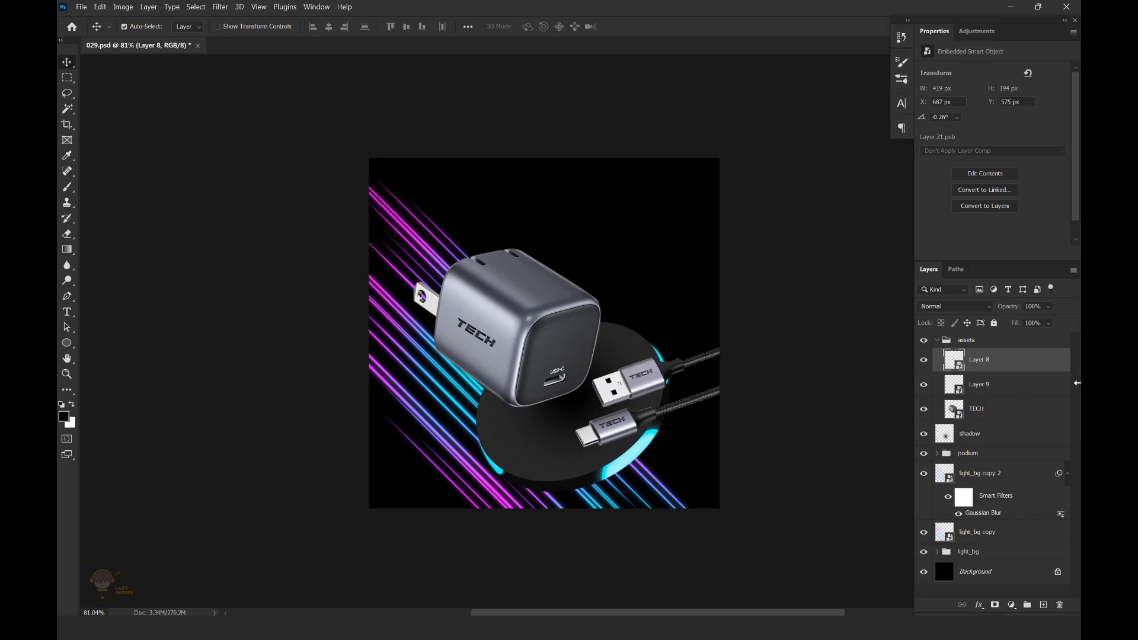
click(979, 605)
click(1002, 592)
drag(404, 174, 904, 163)
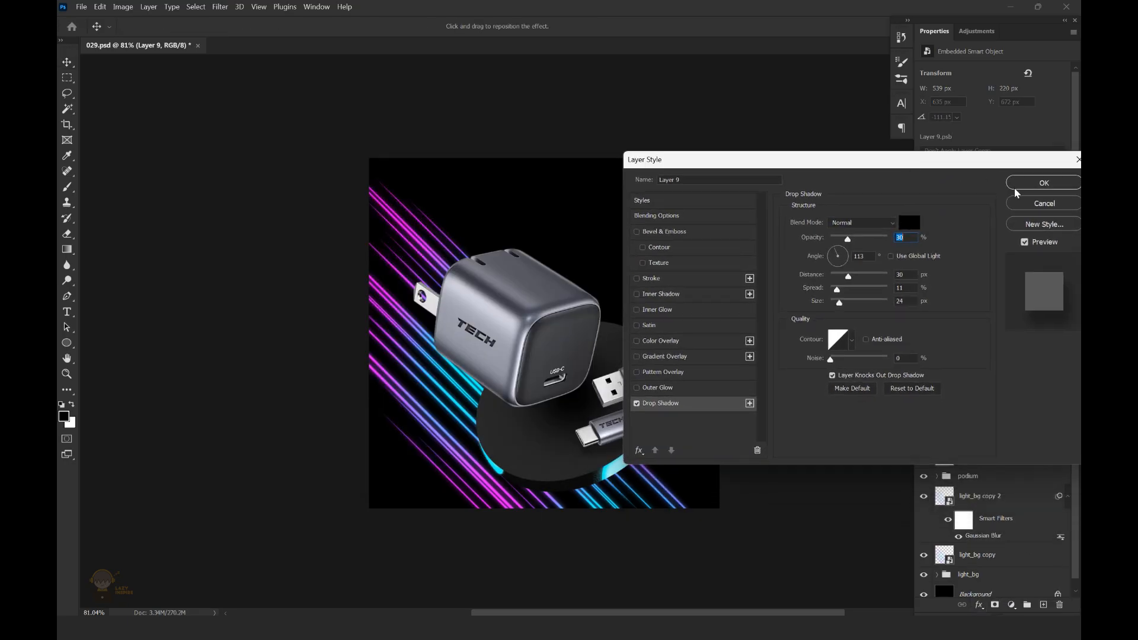
click(1025, 185)
drag(1058, 384, 1057, 365)
Set the USB-C cable's drop shadow to 51% opacity and 23 px distance, and save the document
drag(633, 417, 753, 443)
key(ctrl+s)
double_click(1057, 409)
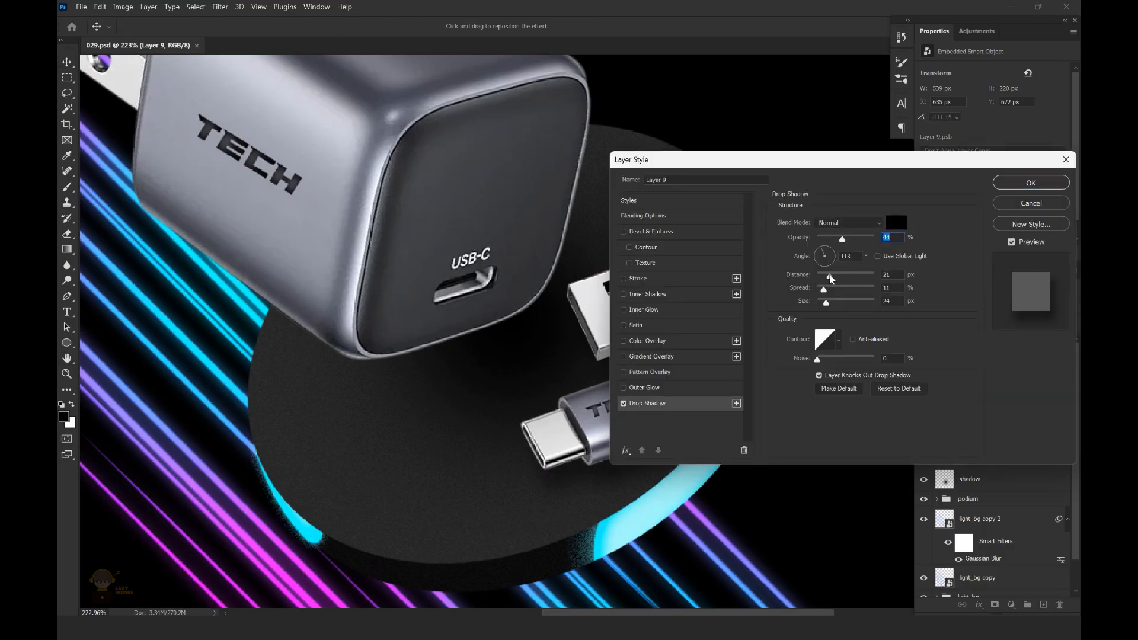
drag(828, 163, 861, 164)
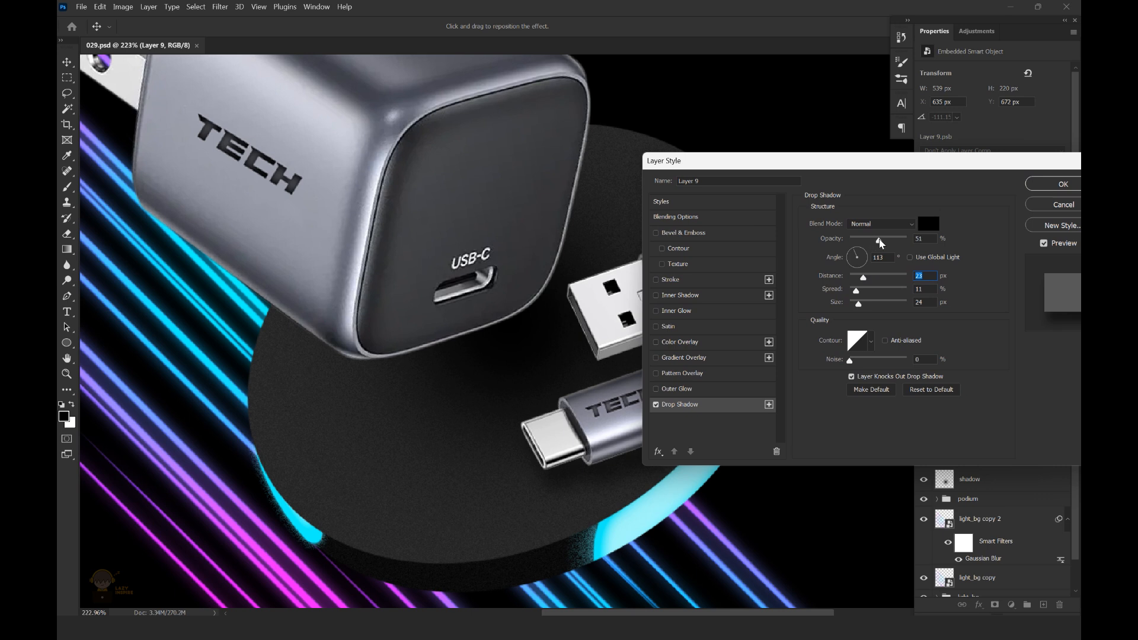
key(Return)
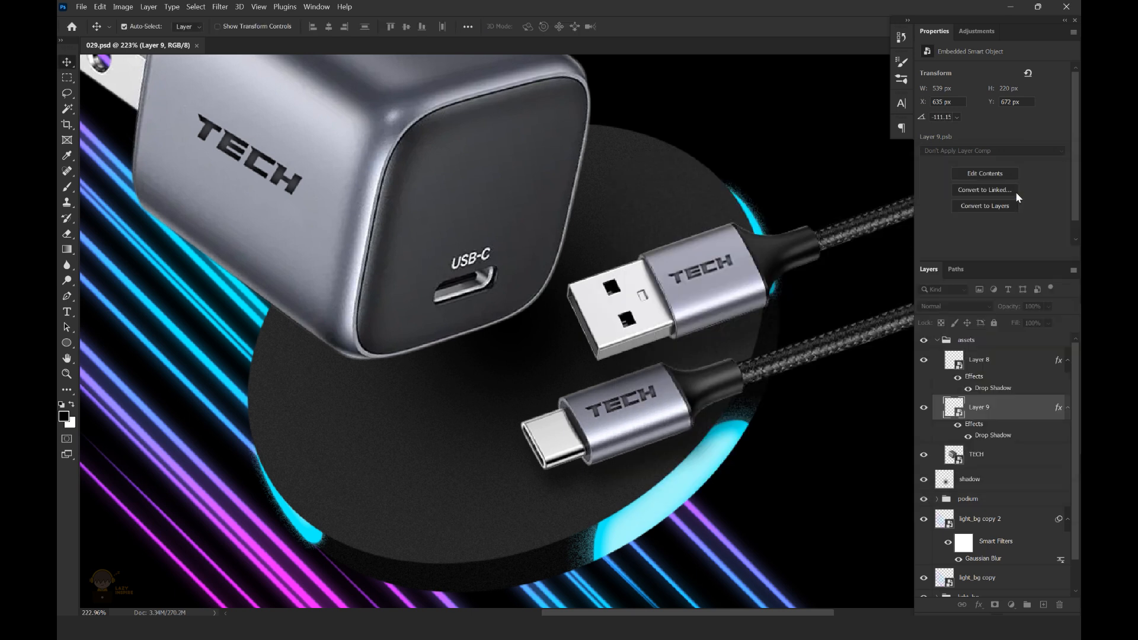
key(ctrl+0)
key(ctrl+s)
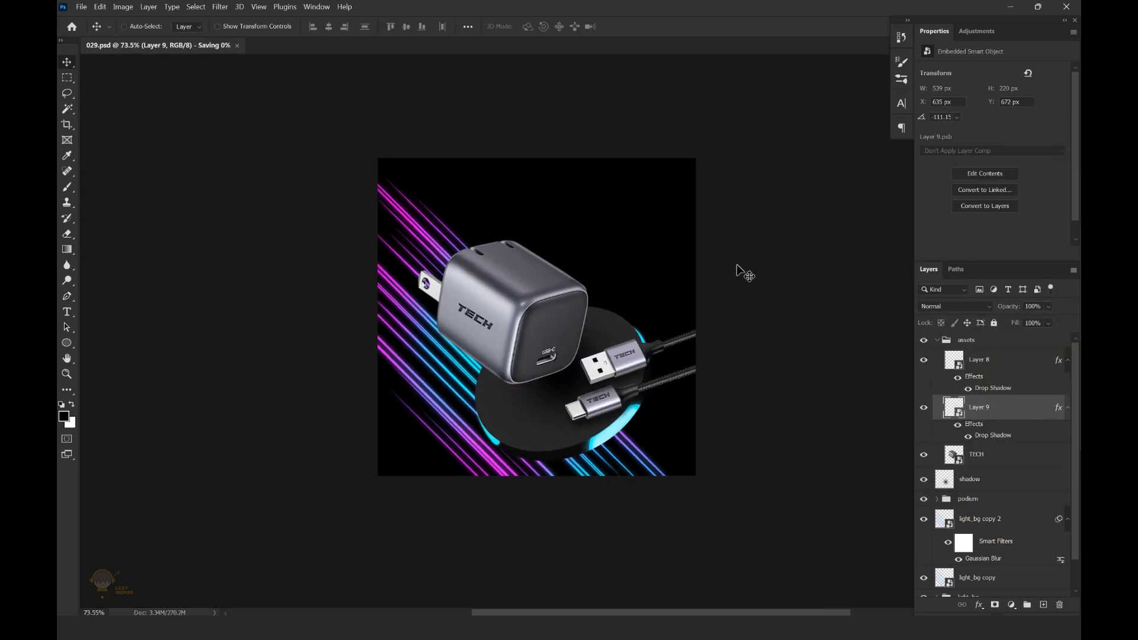
Move the charger to X 126 px, Y 318 px and save the document
click(533, 318)
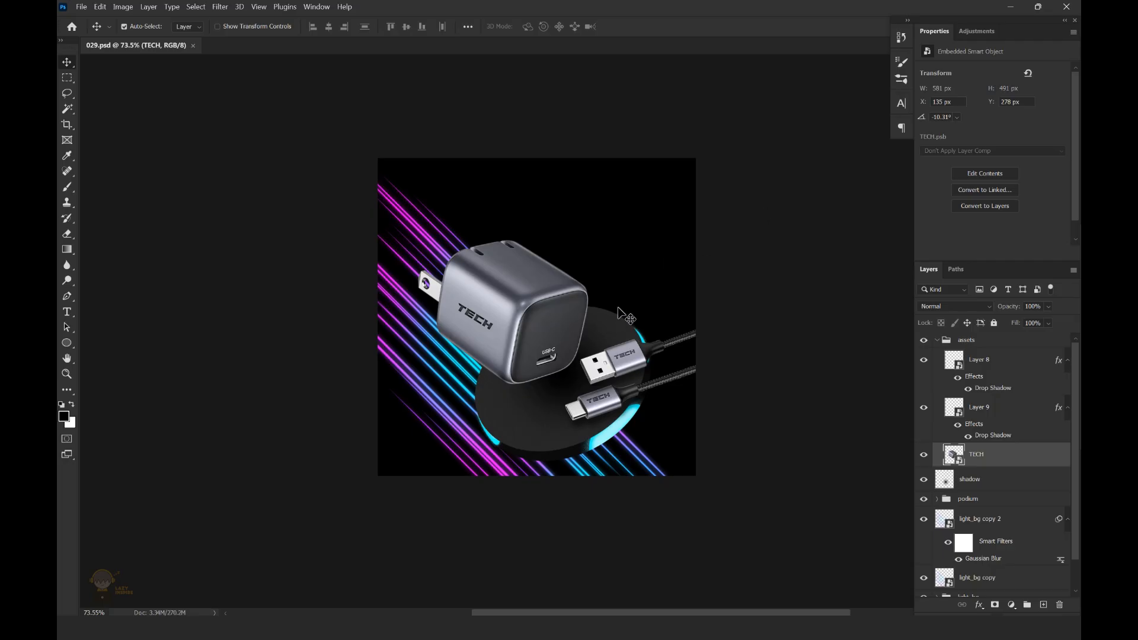
scroll(672, 286, down, 2)
drag(578, 306, 574, 315)
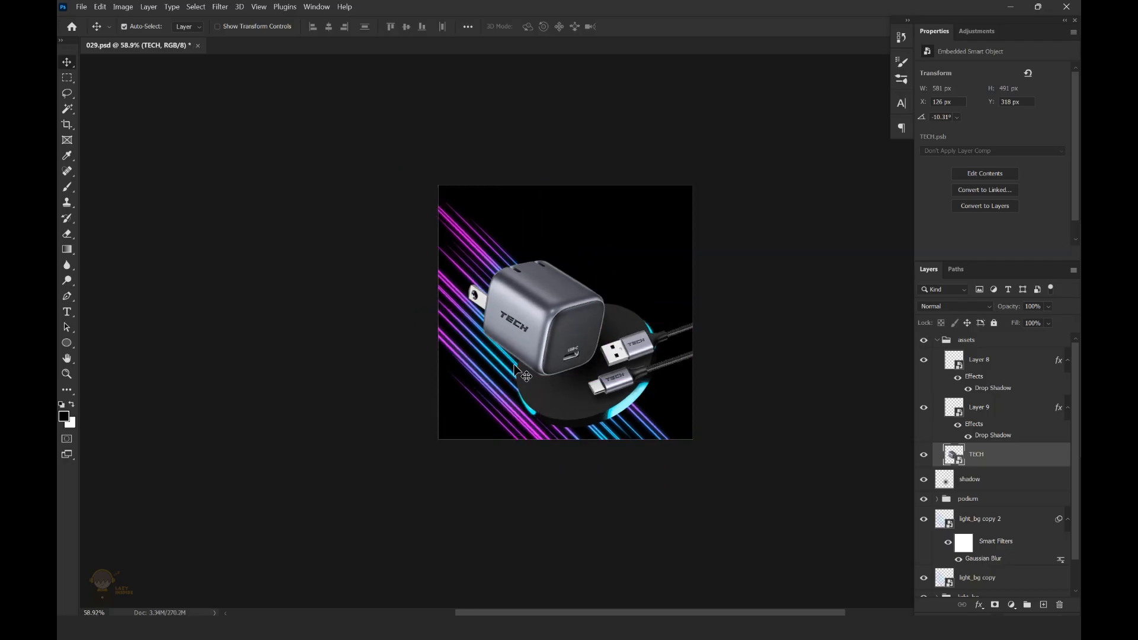
click(508, 368)
drag(1073, 458, 1073, 479)
click(987, 486)
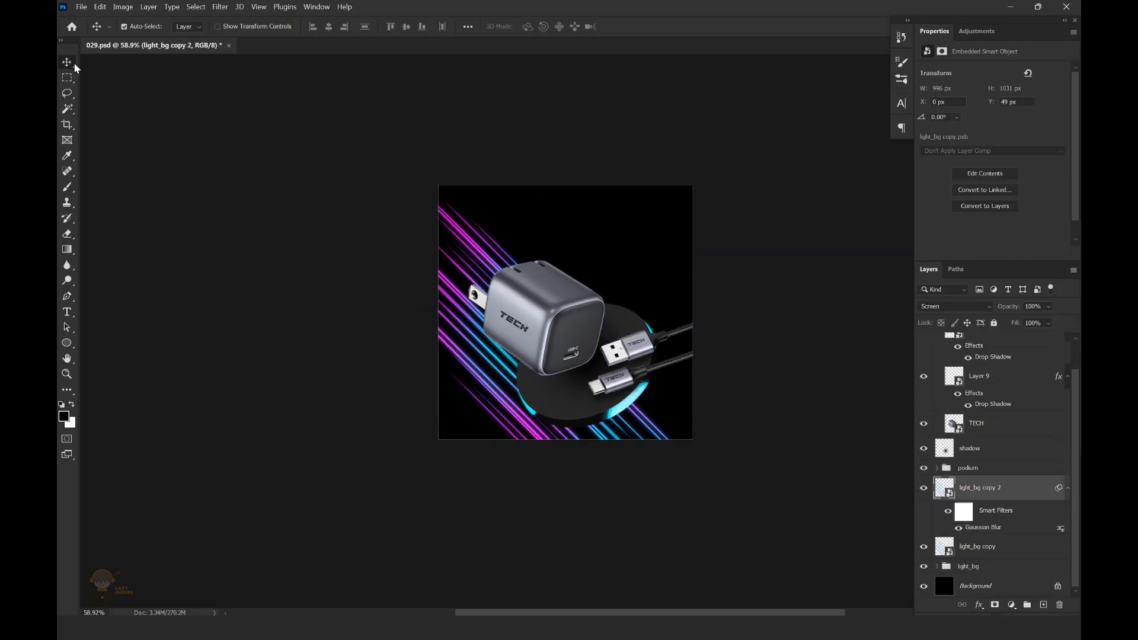
scroll(657, 323, up, 3)
key(ctrl+s)
Collapse the assets group and slightly enlarge the assets, shadow and podium layers together
click(551, 320)
drag(1075, 395, 1073, 368)
click(924, 341)
click(925, 341)
click(936, 340)
shift+click(1002, 380)
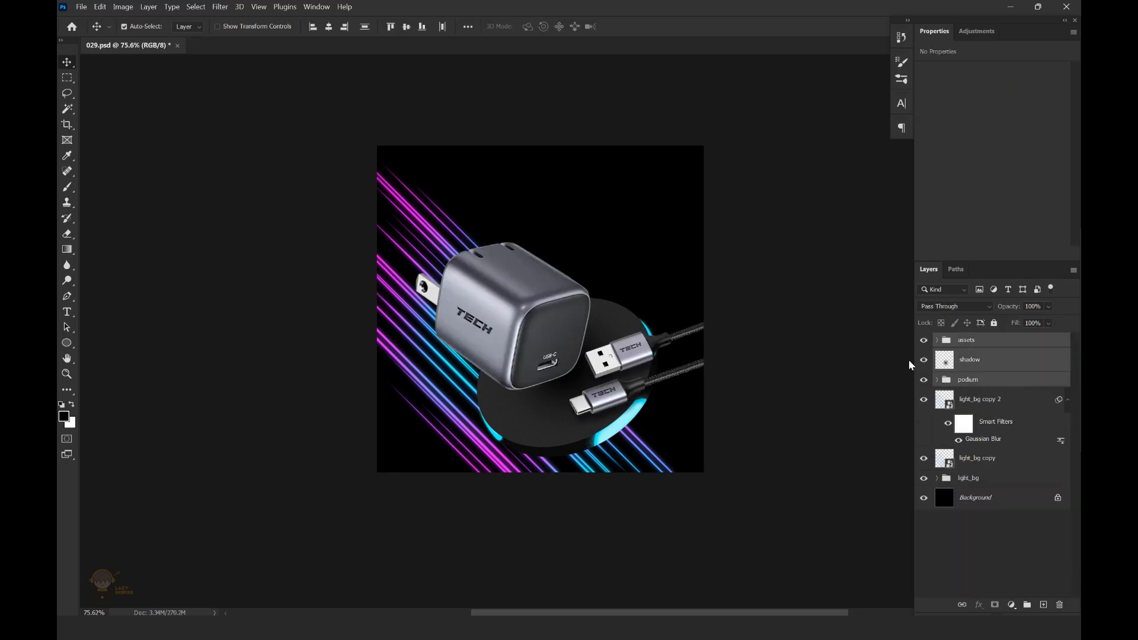
key(ctrl+t)
drag(733, 251, 736, 249)
click(650, 27)
scroll(705, 298, down, 1)
click(798, 292)
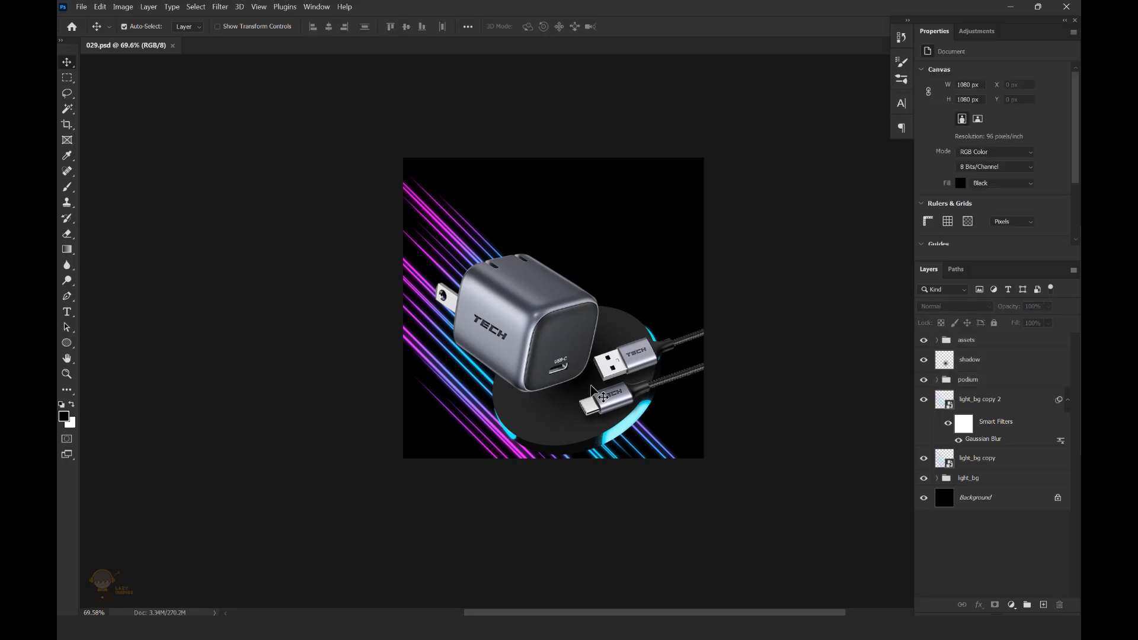
Add the text "30" in white (ffffff) Montserrat ExtraBold above the charger
key(t)
click(571, 198)
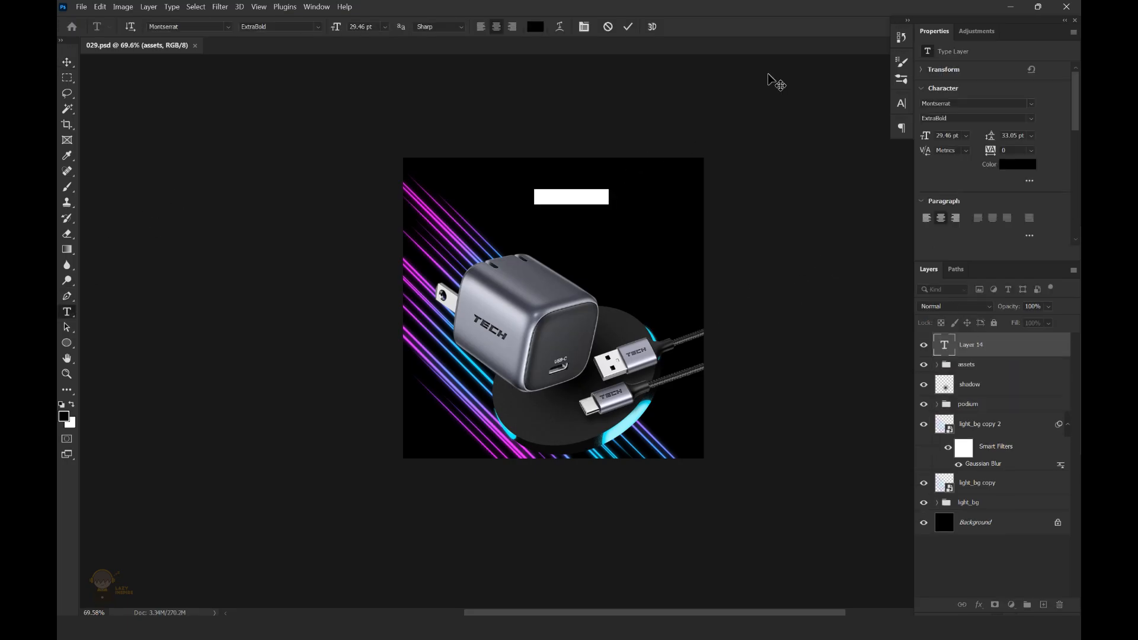
click(1019, 165)
text(ffffff)
click(950, 323)
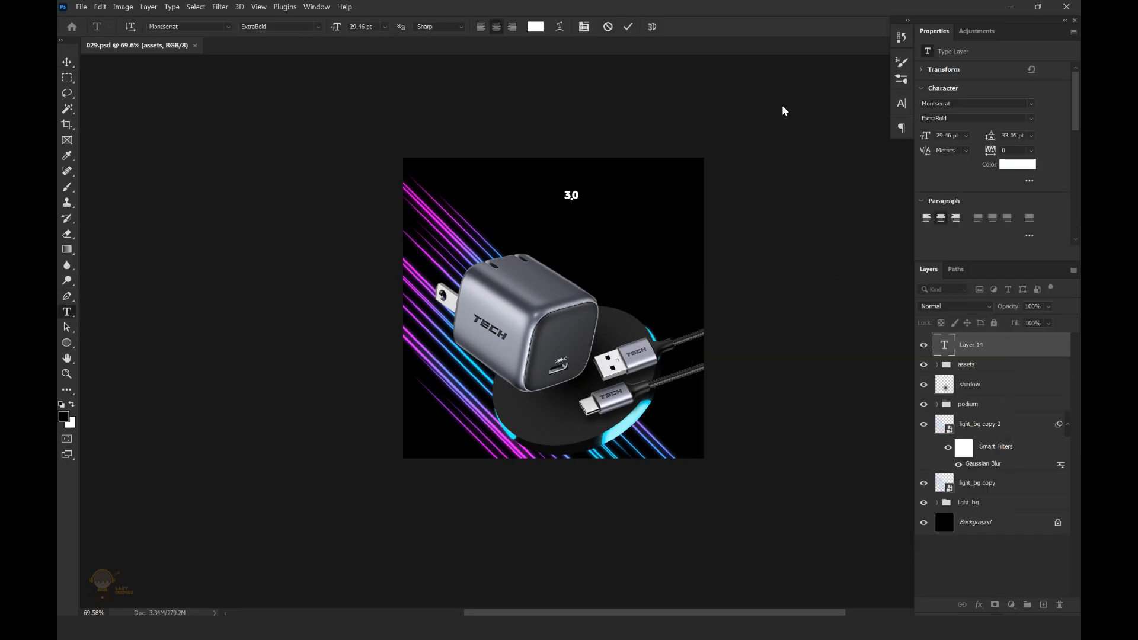
click(66, 63)
Enlarge the 30 text to about 446.53 pt so it fills the poster's upper right area
key(ctrl+t)
drag(581, 189, 636, 163)
drag(581, 169, 705, 133)
key(Return)
Tighten the kerning between the digits of 30 and move its layer below the podium group
key(t)
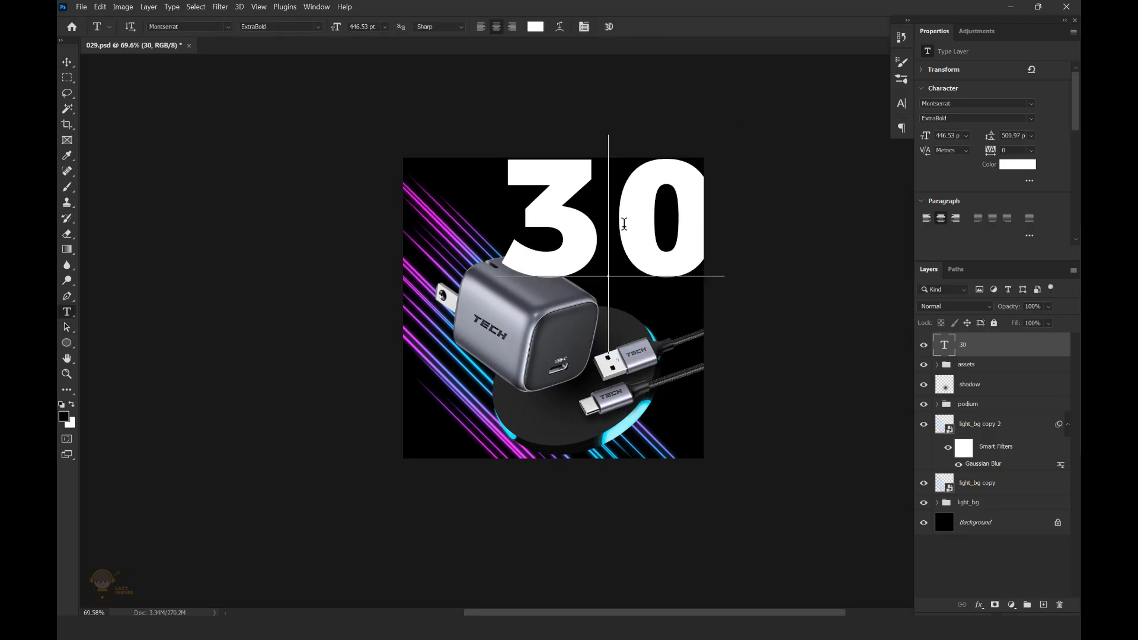
key(alt+Left)
key(alt+Left)
key(alt+Left)
key(alt+Left)
click(68, 62)
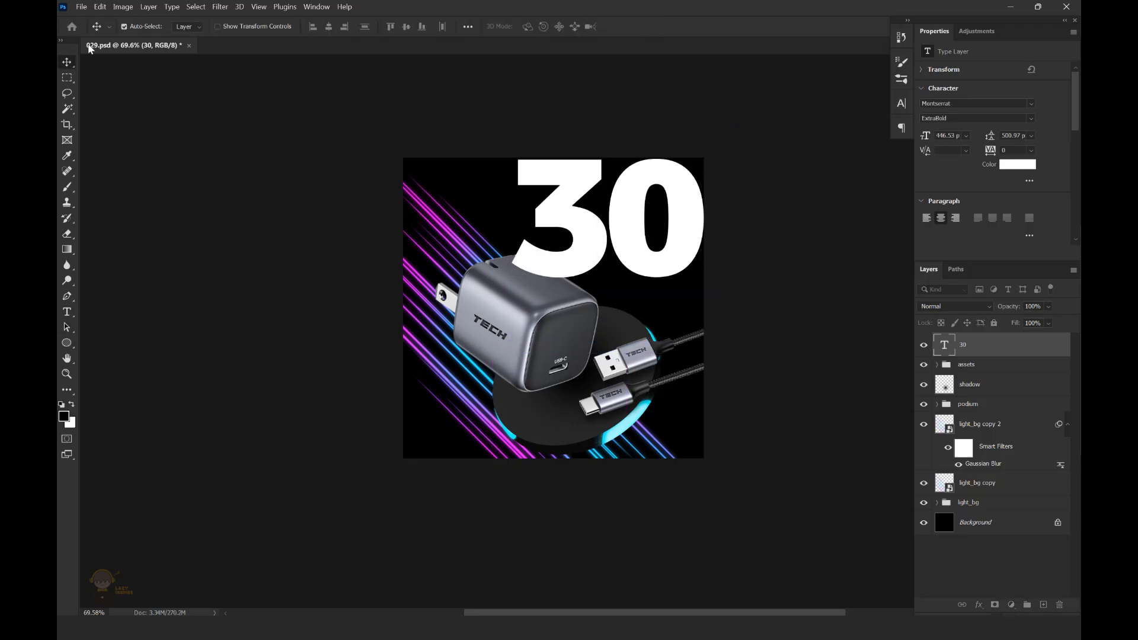
drag(1008, 354, 1017, 407)
Add the text "watts" in white Montserrat ExtraBold beneath the large 30
scroll(694, 253, up, 2)
drag(681, 249, 664, 344)
click(67, 312)
double_click(610, 310)
text(watts)
key(ctrl+Return)
Scale the watts text to about 52.33 pt and position it below the 0 of the 30
key(ctrl+t)
drag(862, 211, 438, 398)
drag(396, 424, 705, 270)
drag(722, 259, 721, 291)
click(650, 26)
scroll(698, 281, up, 2)
scroll(705, 277, down, 2)
key(ctrl+t)
key(Return)
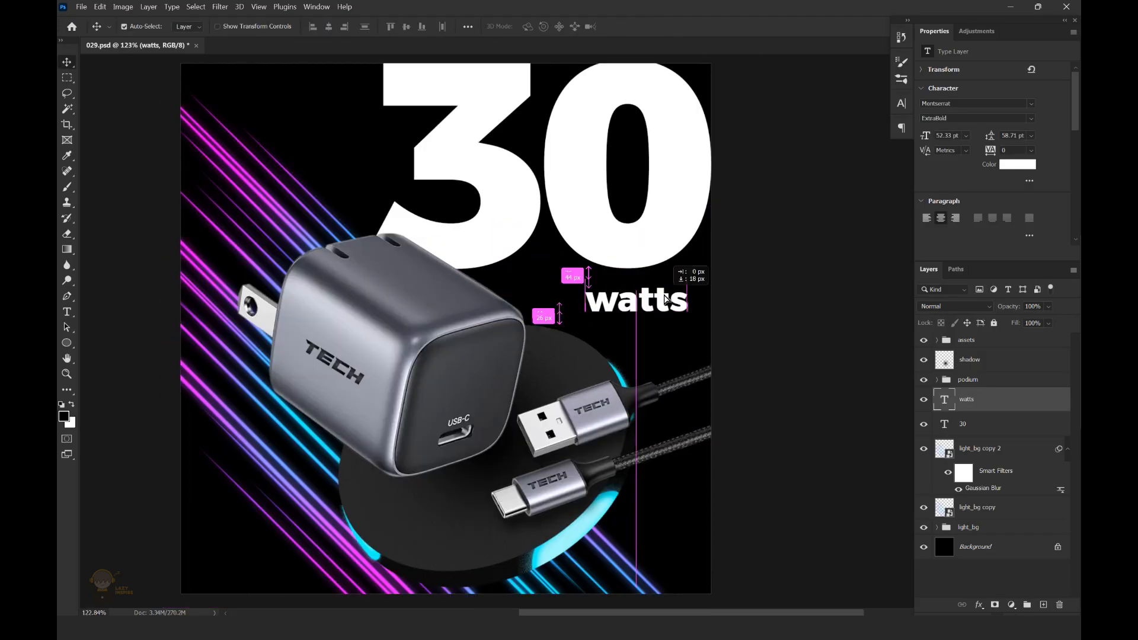
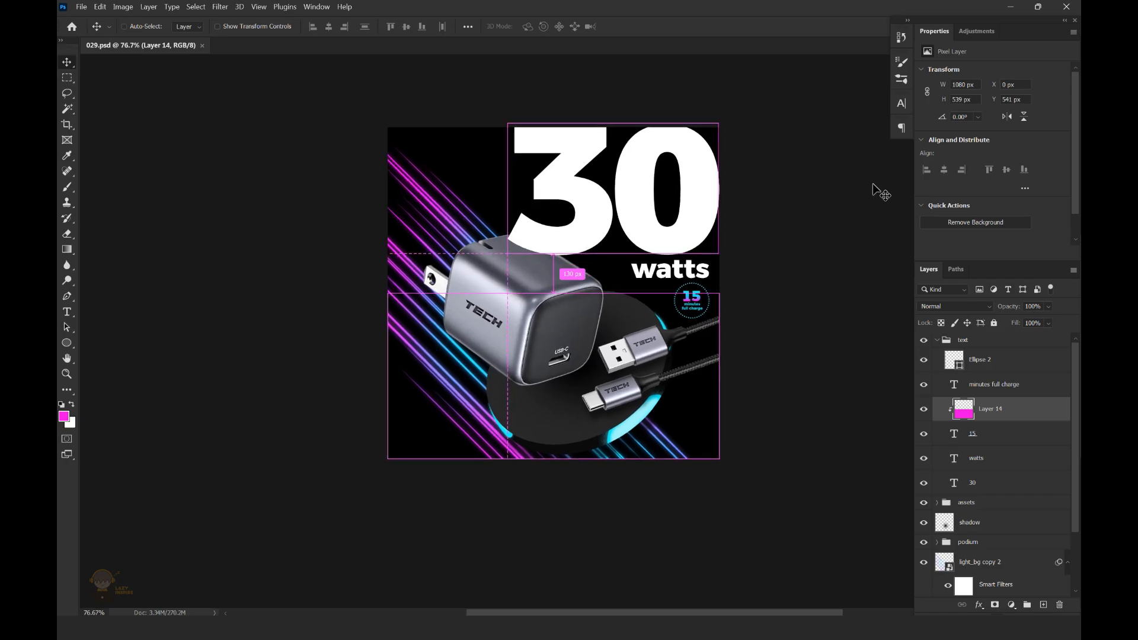
Move the 30 text layer out of the text group to below the podium group and apply a cyan color overlay at 100% opacity
drag(1013, 420, 1007, 477)
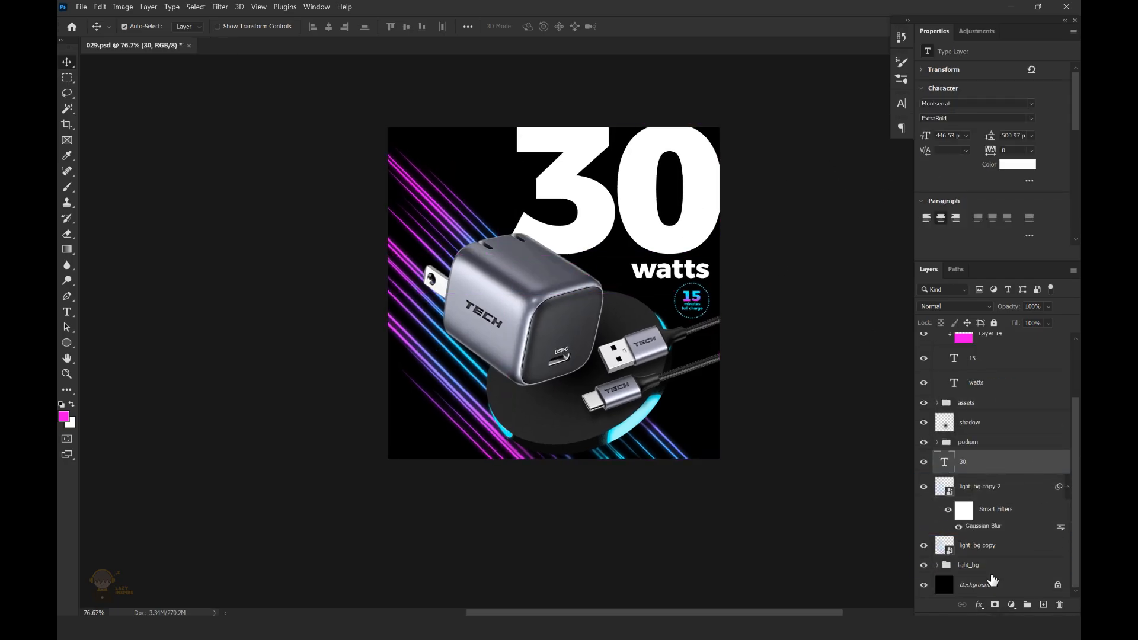
click(978, 604)
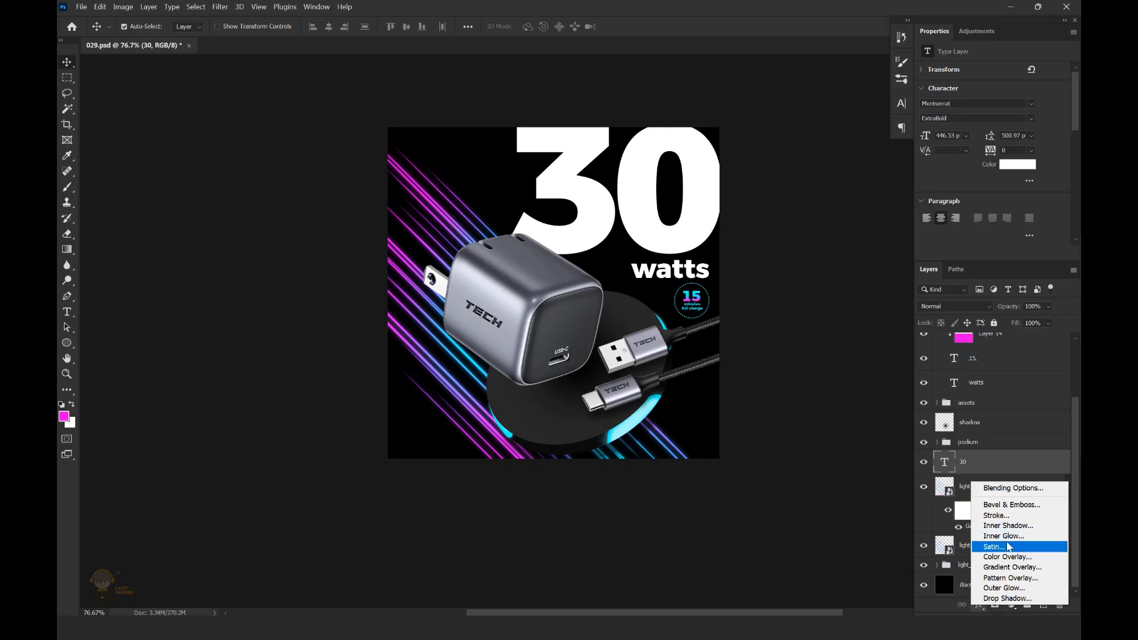
click(1007, 557)
drag(883, 157, 871, 249)
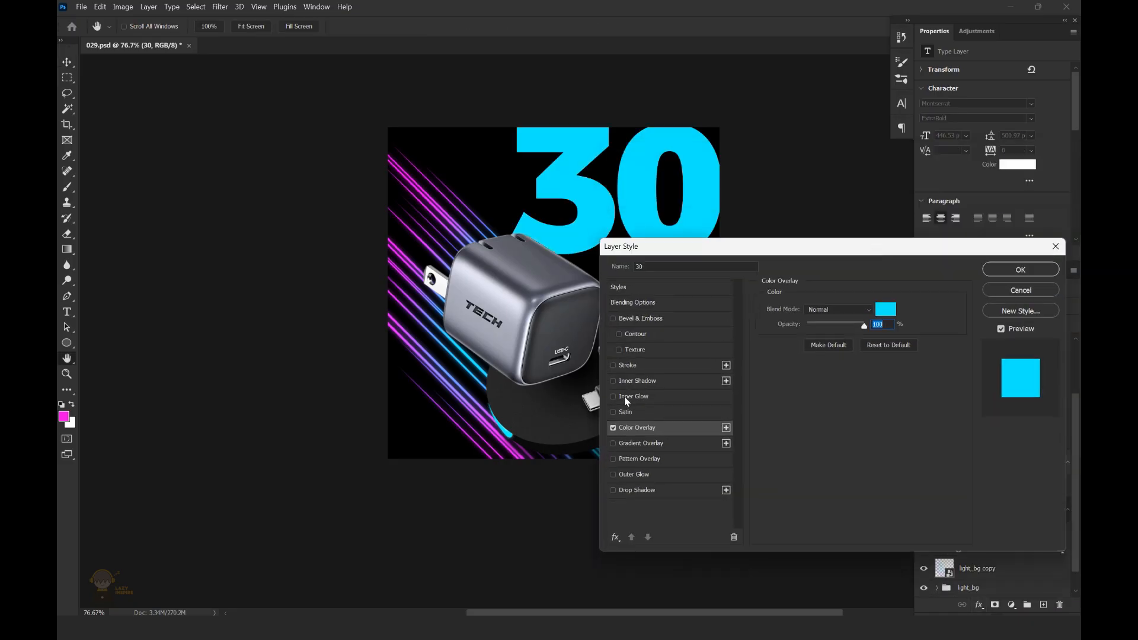
Add a light cyan inner glow to the 30 text with Screen blending, Center source, about 95% opacity and 40 px size
click(627, 396)
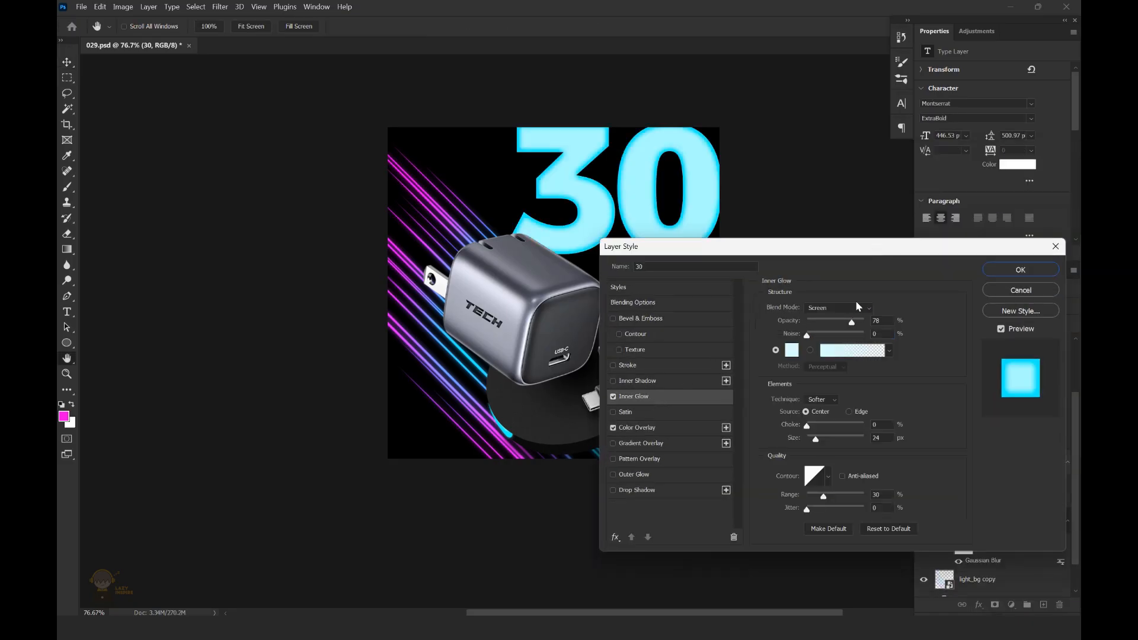
drag(817, 436, 822, 445)
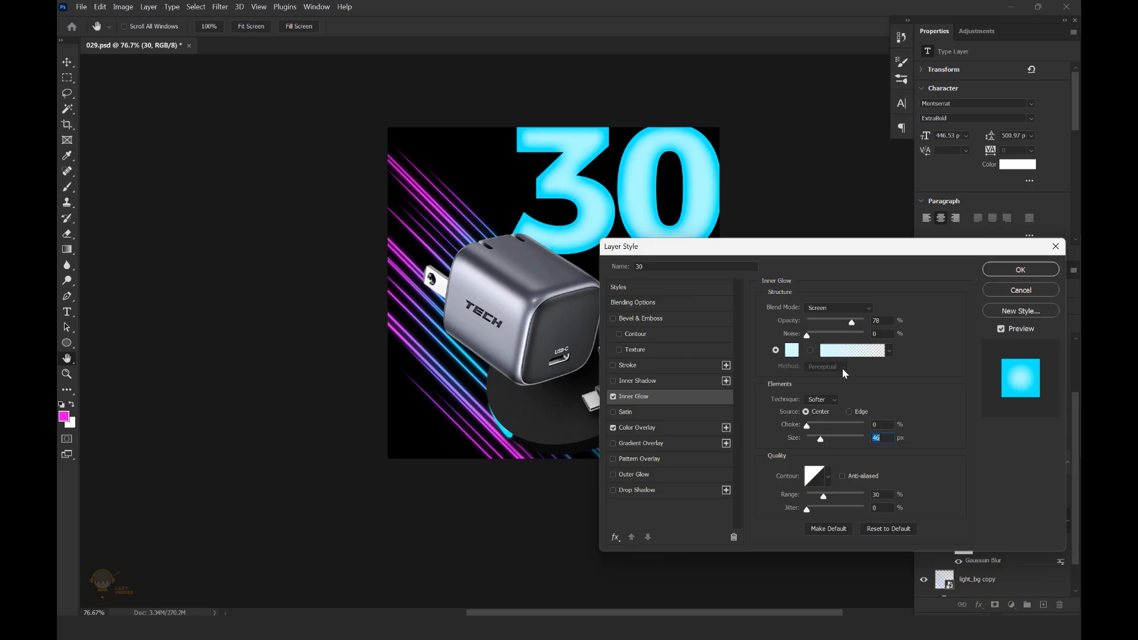
drag(854, 326, 864, 325)
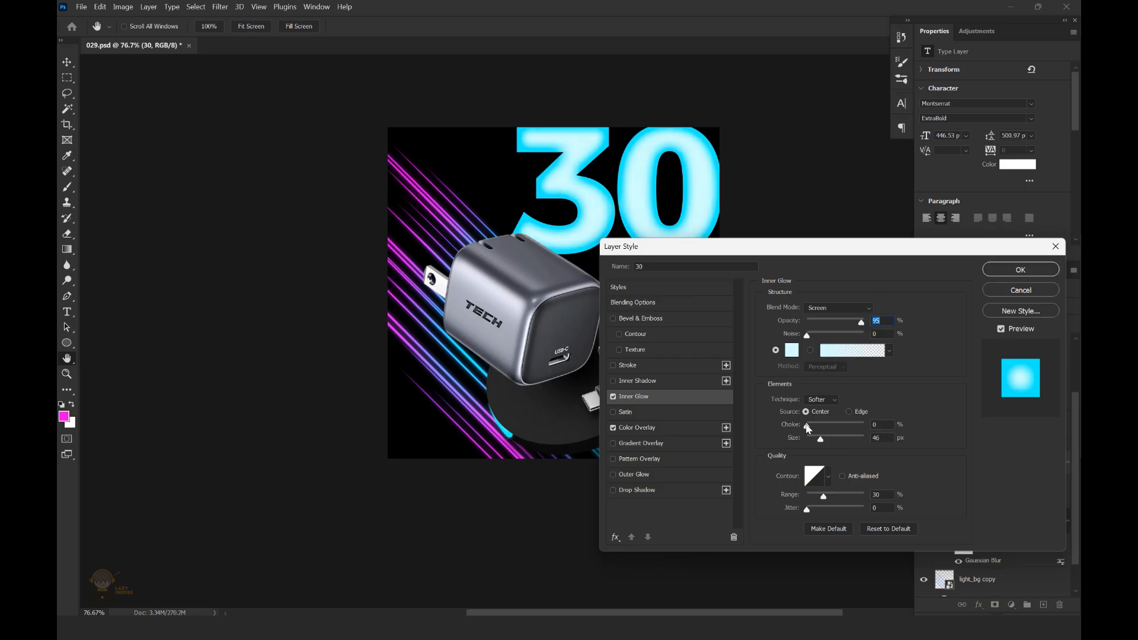
drag(822, 439, 819, 438)
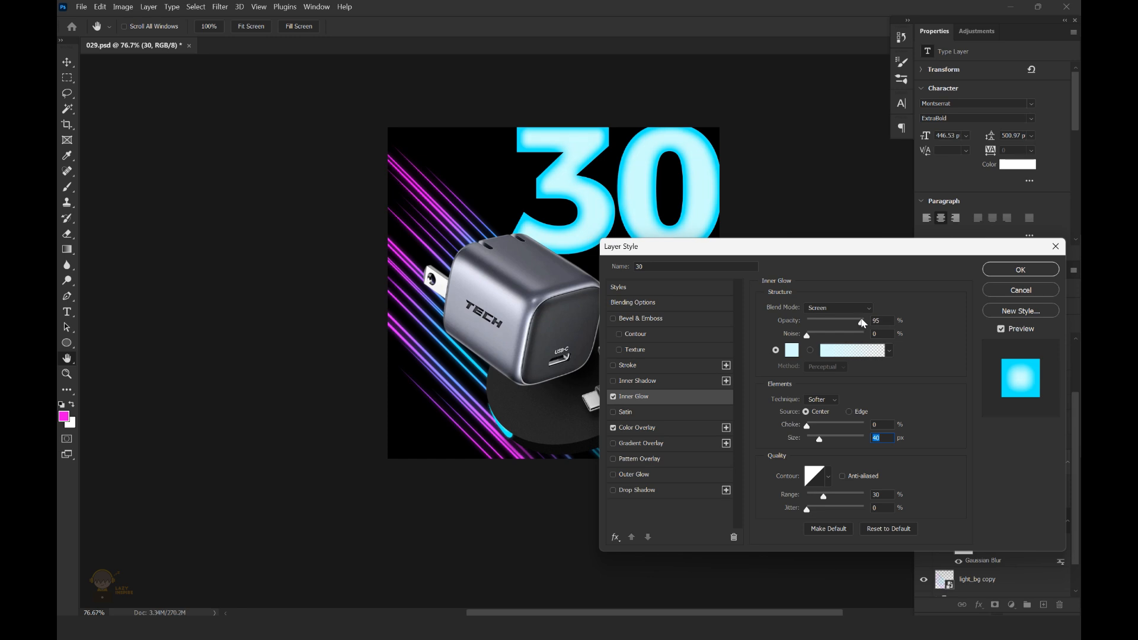
drag(926, 248, 822, 276)
click(892, 297)
Apply the same cyan color overlay to the watts text layer
scroll(680, 272, up, 5)
click(680, 272)
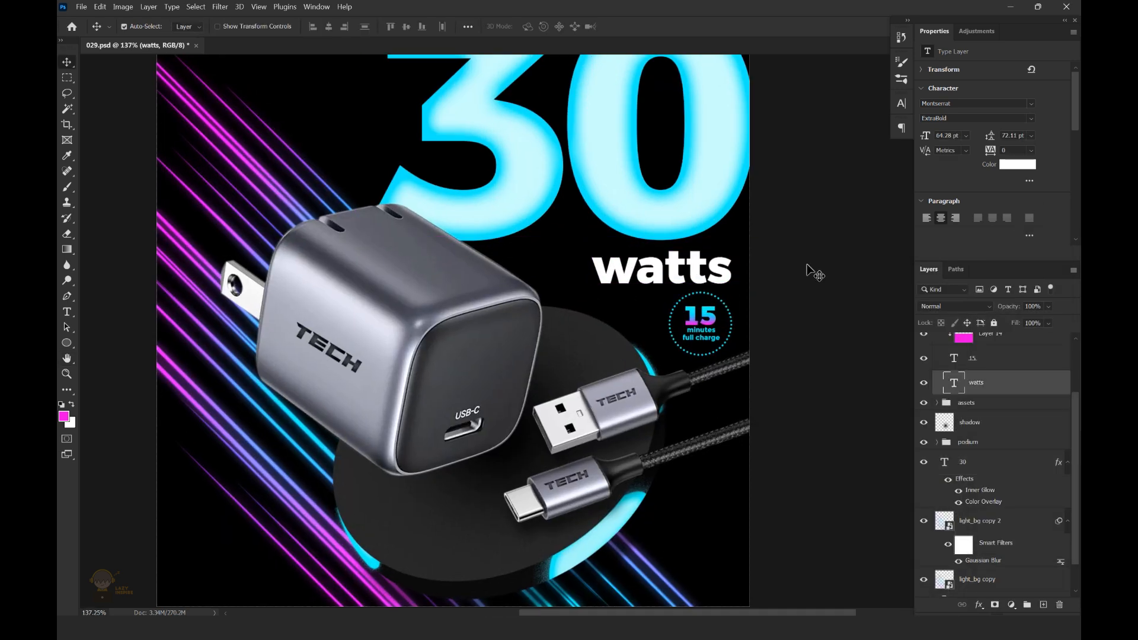
click(978, 604)
click(1016, 557)
drag(593, 272, 607, 330)
Add an inner glow to the watts text with 95% opacity and 9 px size, and save the document
click(548, 482)
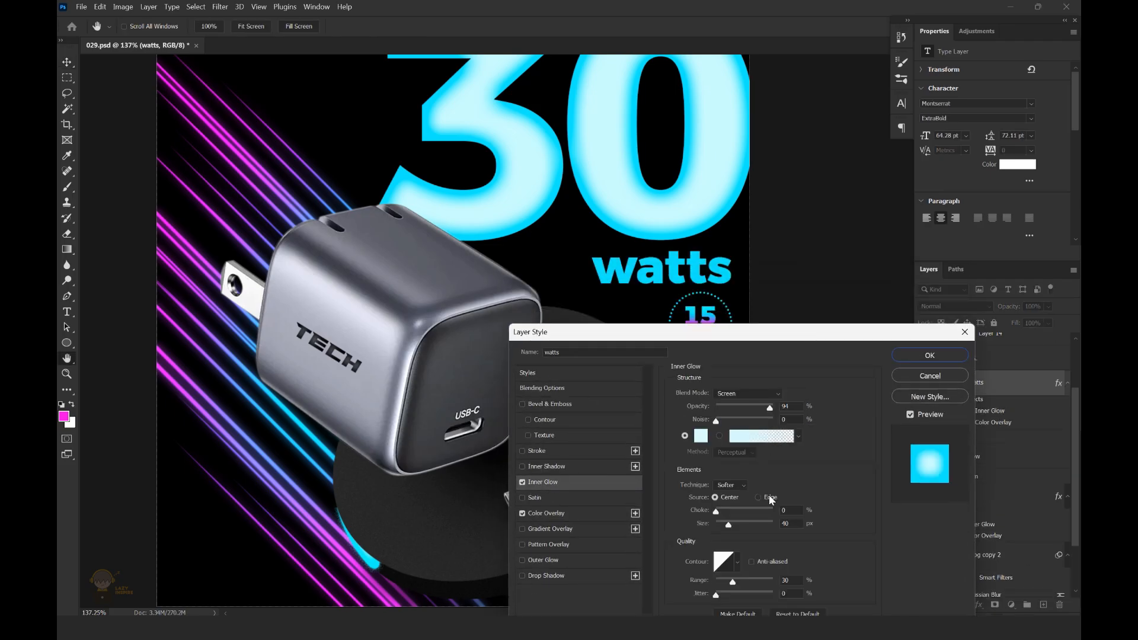
drag(798, 337, 774, 317)
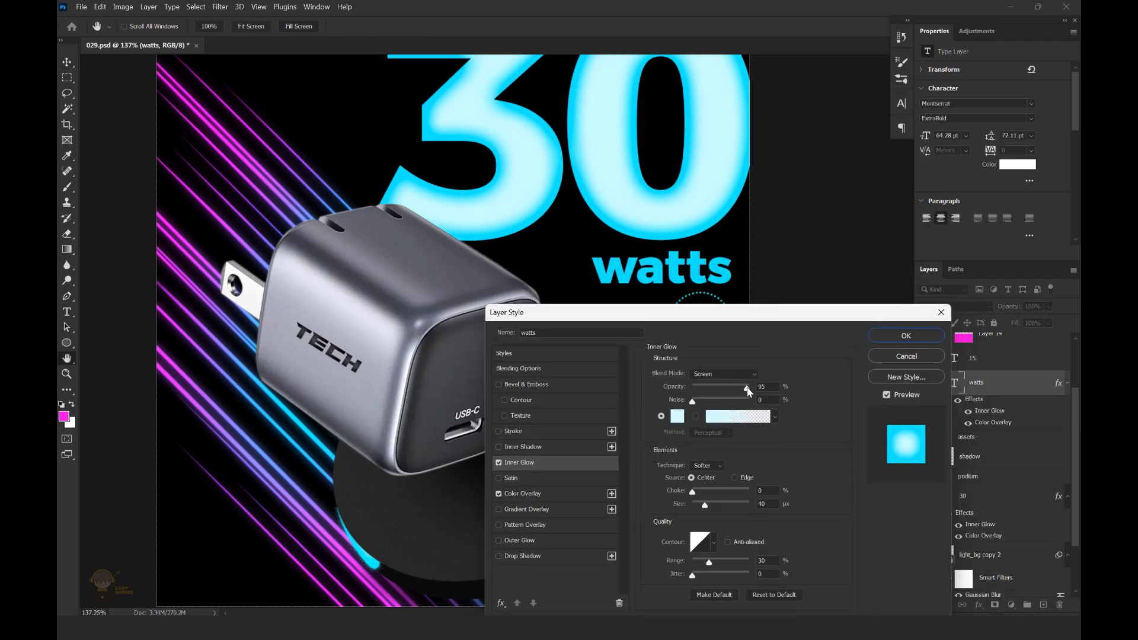
drag(705, 505, 698, 509)
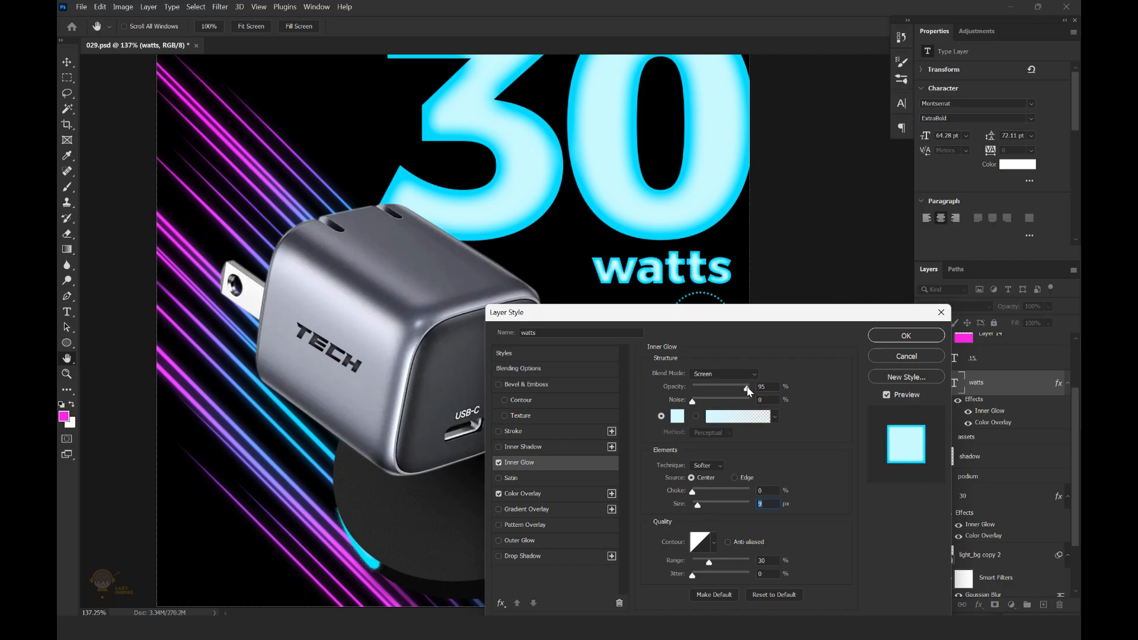
click(897, 337)
scroll(748, 262, down, 4)
key(ctrl+s)
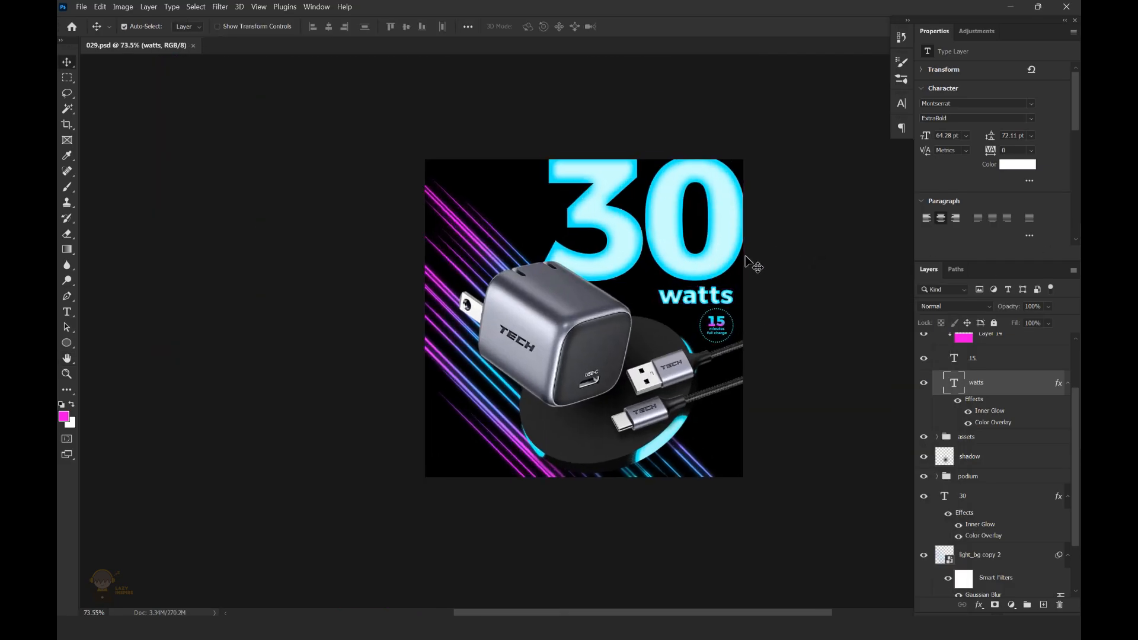
Add a layer mask to the 30 text and draw a closed diagonal band path across both digits with the Pen tool
click(1007, 504)
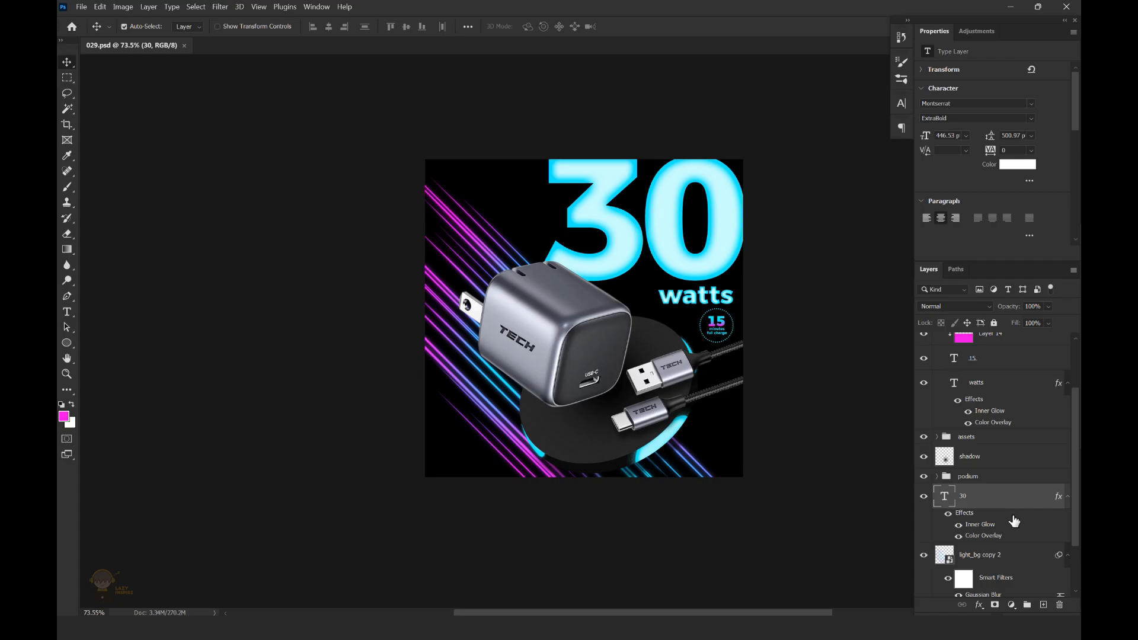
click(994, 604)
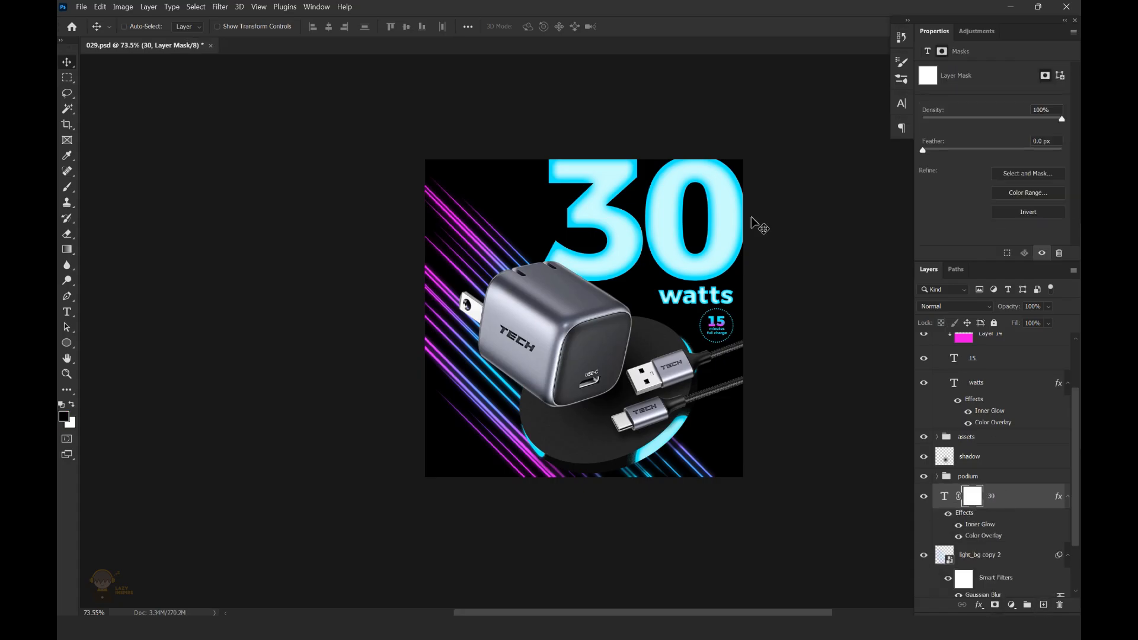
scroll(750, 219, up, 3)
key(p)
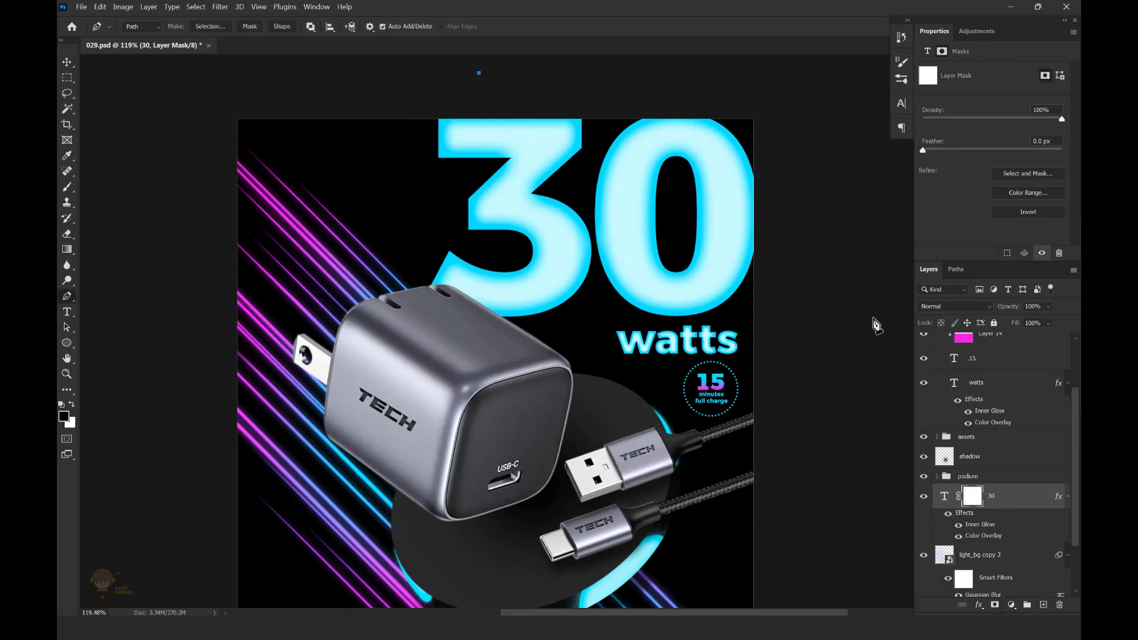
click(877, 375)
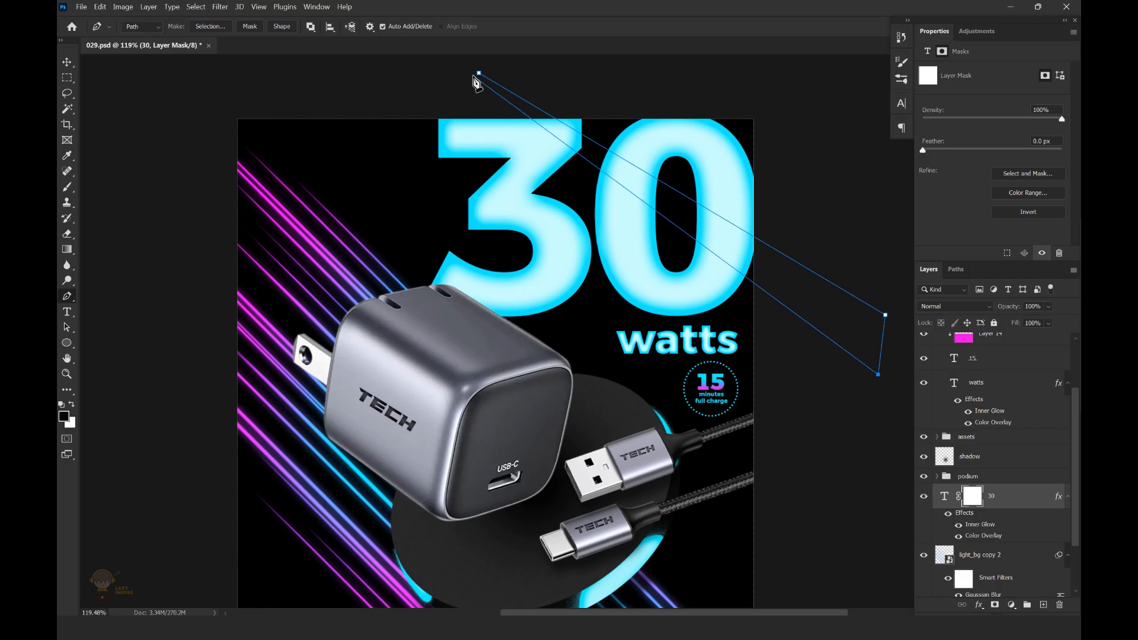
click(478, 74)
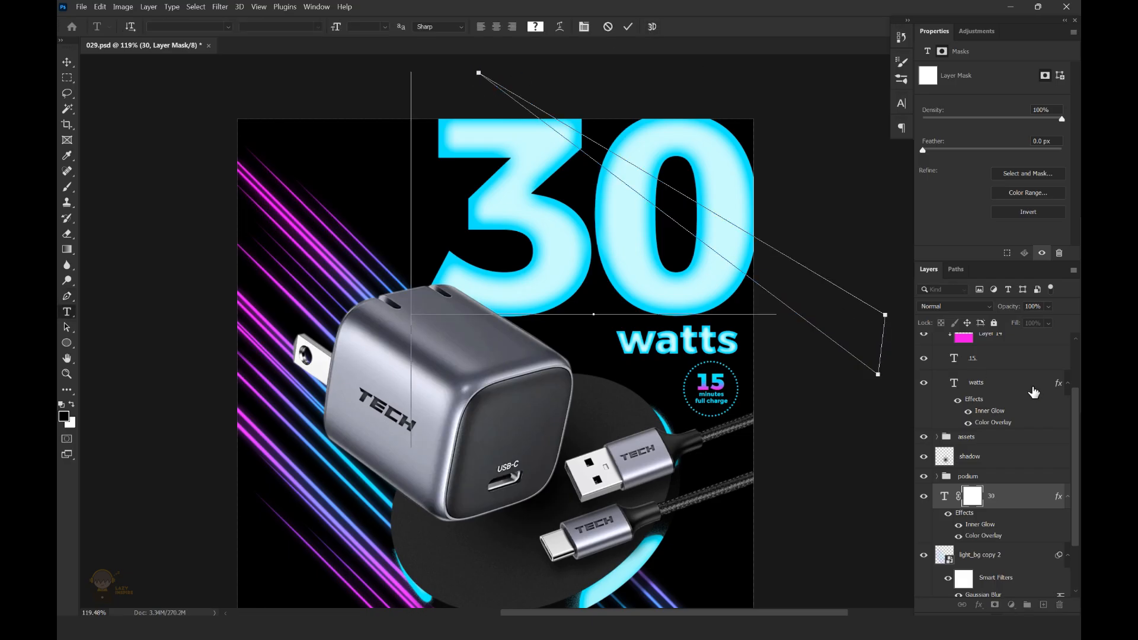
Create a layer above the 30 text, then cut the diagonal band out of the digits by filling the path selection on the text's mask
click(993, 497)
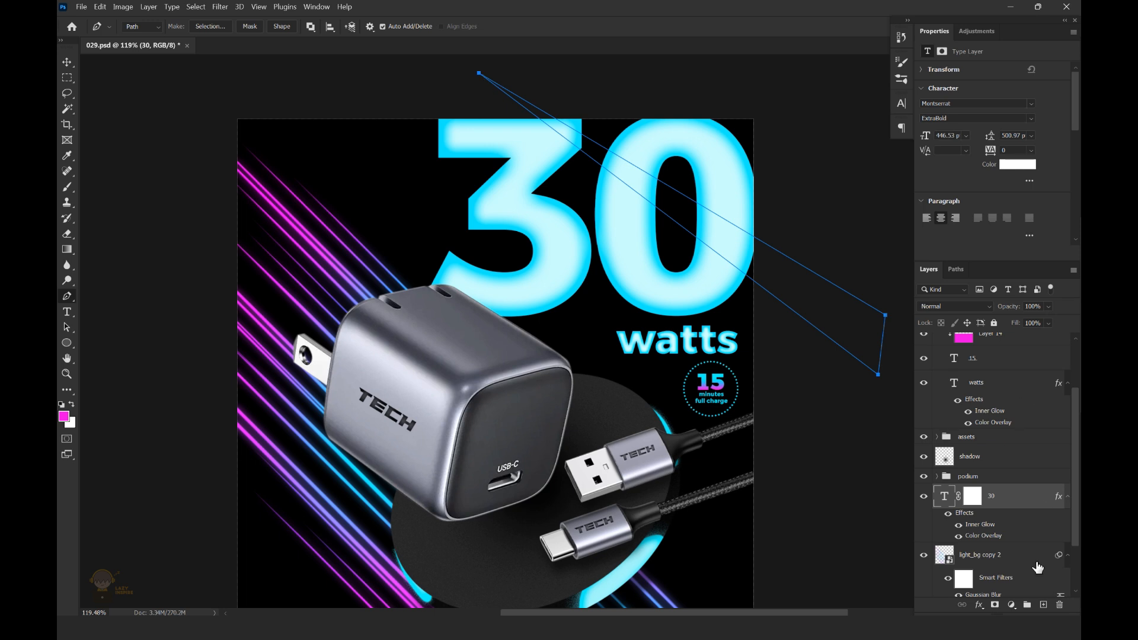
click(1043, 604)
key(ctrl+Return)
click(972, 520)
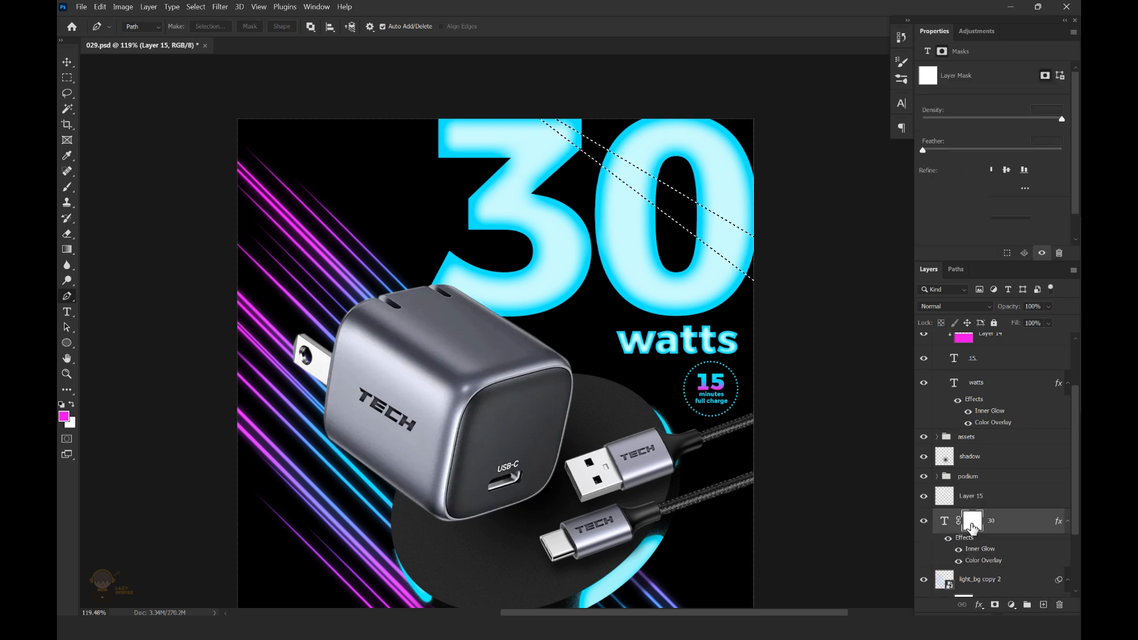
key(alt+BackSpace)
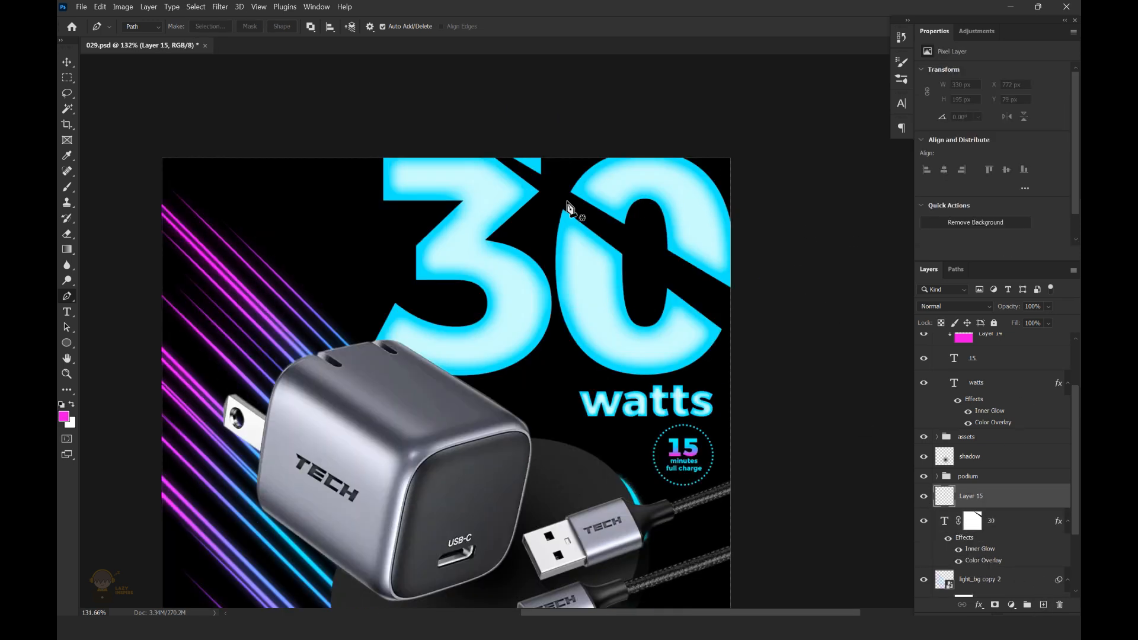
Draw a narrow wedge along the diagonal gap through the 0 on the new layer and fill it with magenta
click(567, 202)
click(773, 327)
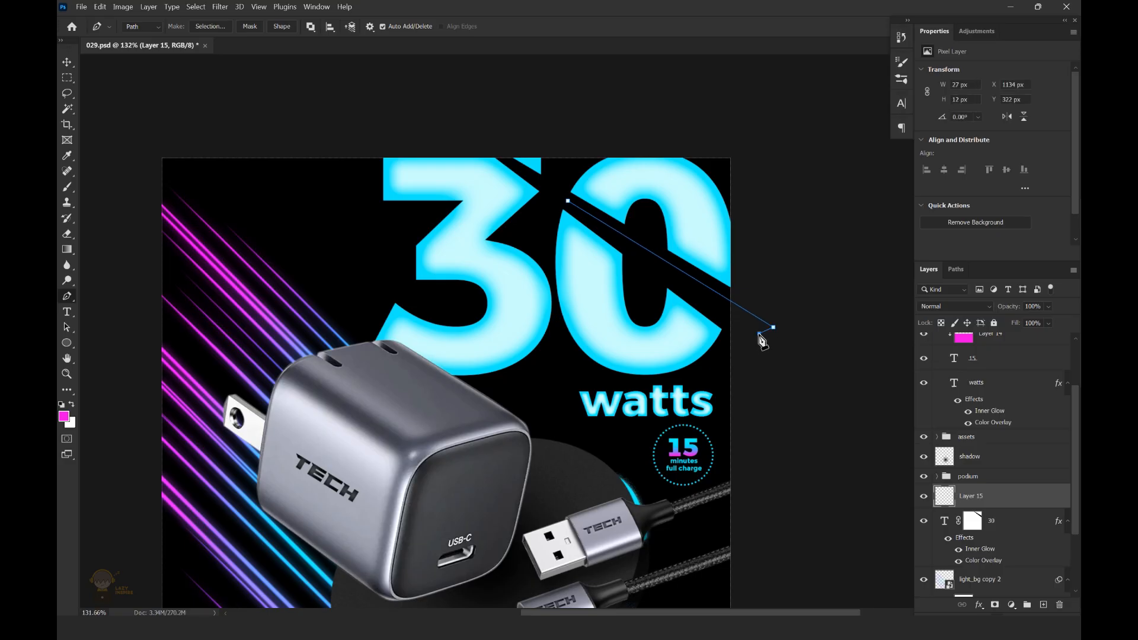
drag(772, 327, 769, 315)
click(753, 343)
click(568, 201)
key(ctrl+Return)
key(alt+BackSpace)
key(ctrl+d)
Mask out the part of the magenta wedge that crosses the right side of the 0, using a pen-drawn selection filled with black
drag(666, 250, 692, 245)
click(994, 604)
click(668, 249)
click(665, 327)
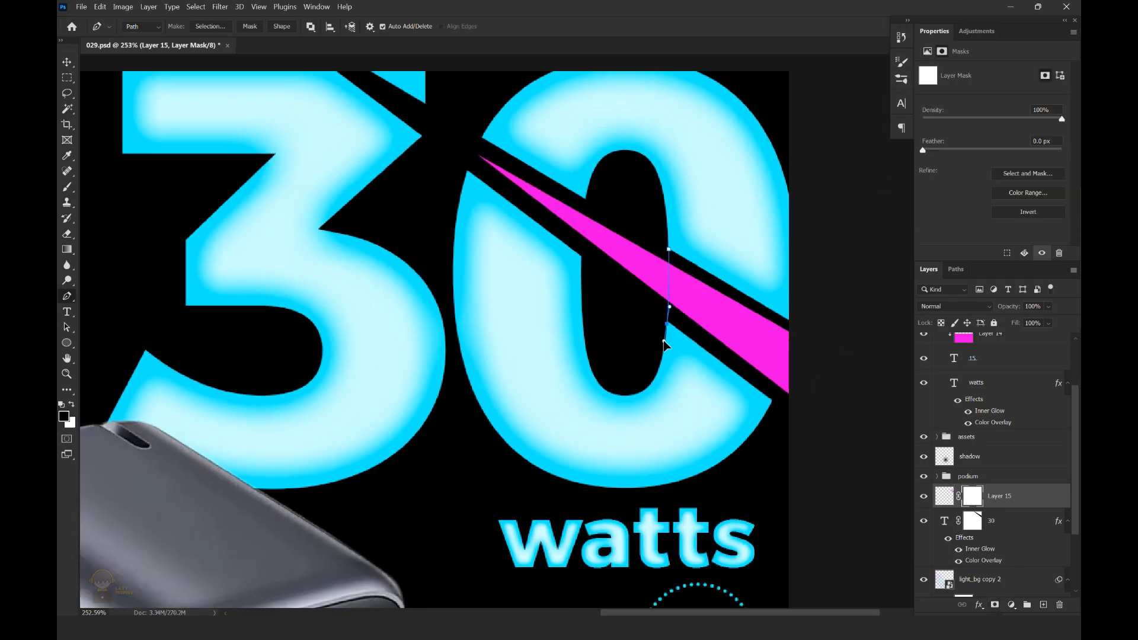
click(823, 419)
click(826, 306)
click(668, 250)
key(ctrl+Return)
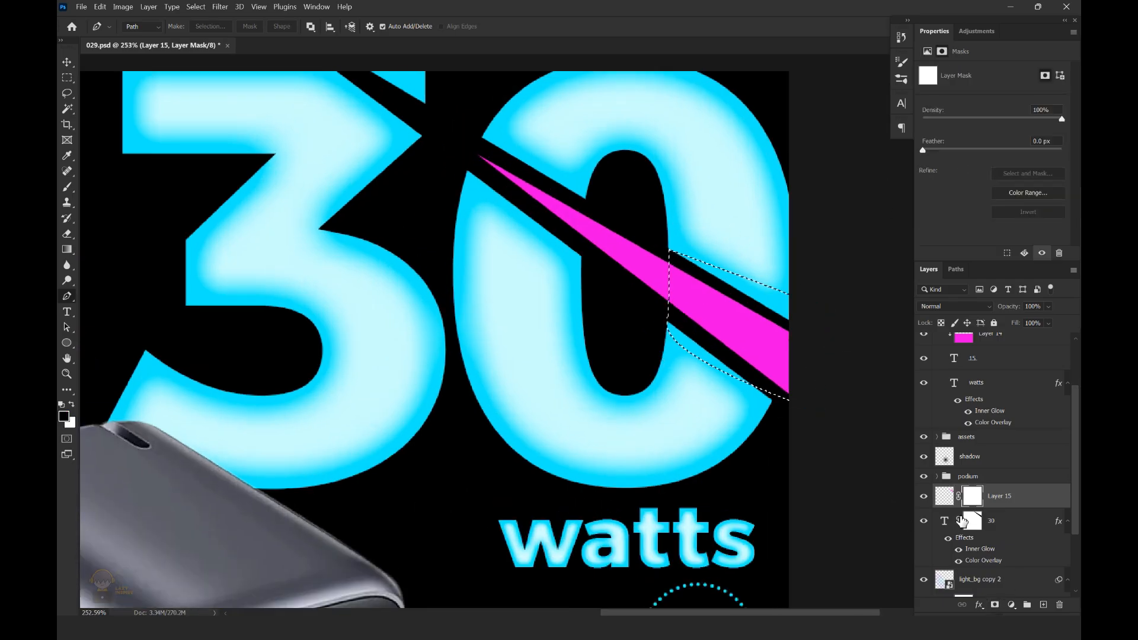
key(alt+BackSpace)
key(ctrl+d)
Save the document
drag(684, 243, 660, 224)
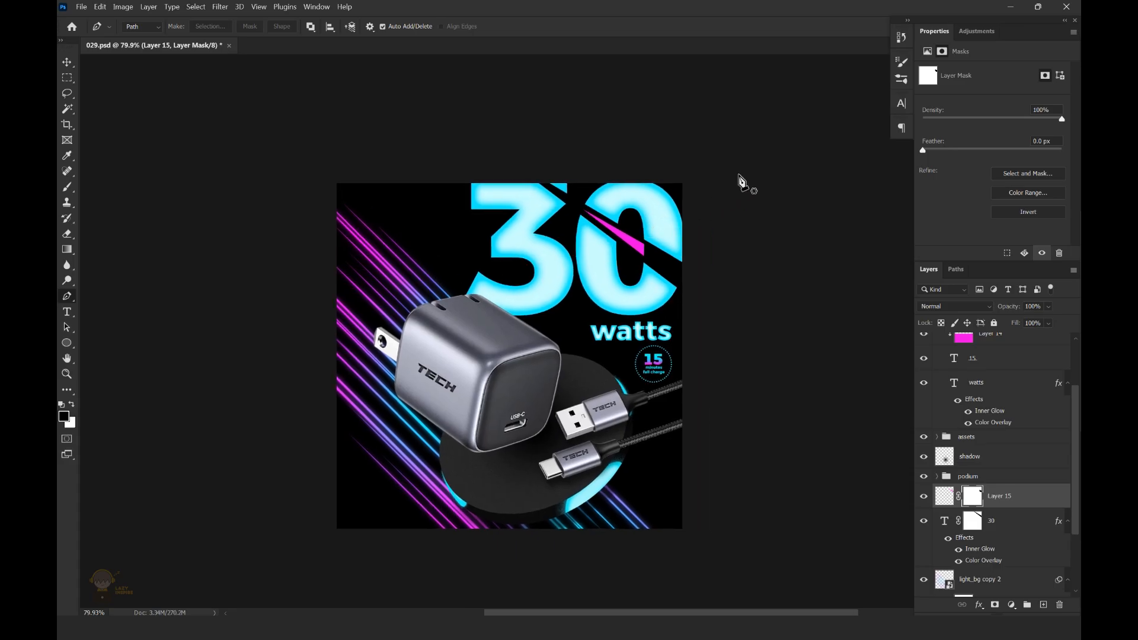
scroll(640, 212, up, 5)
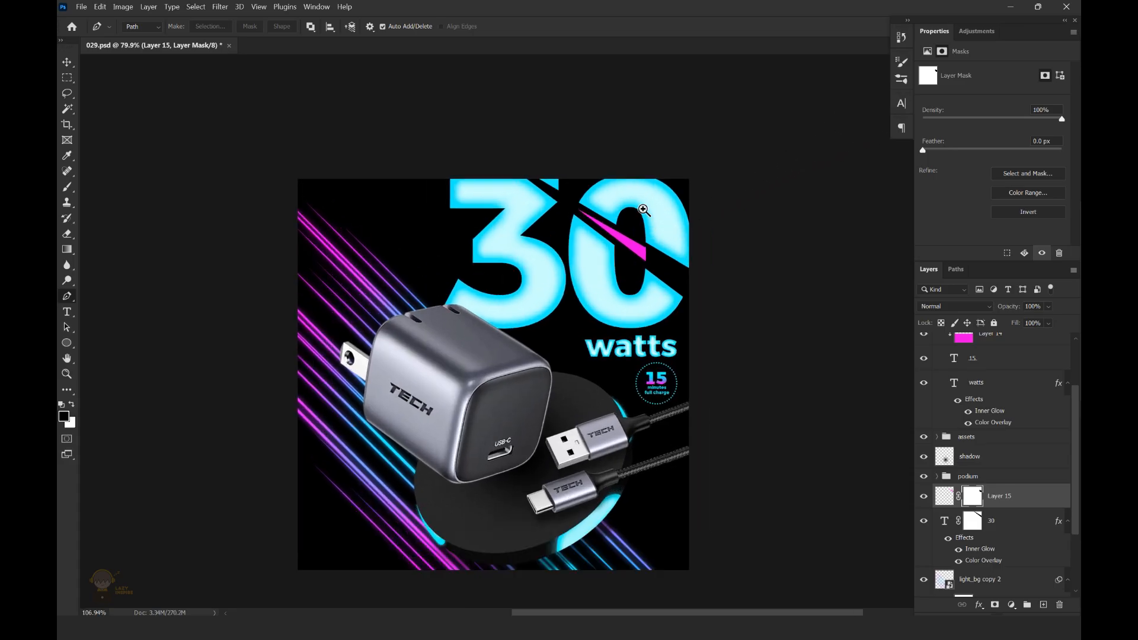
scroll(626, 214, down, 3)
click(68, 62)
scroll(695, 297, down, 1)
key(ctrl+s)
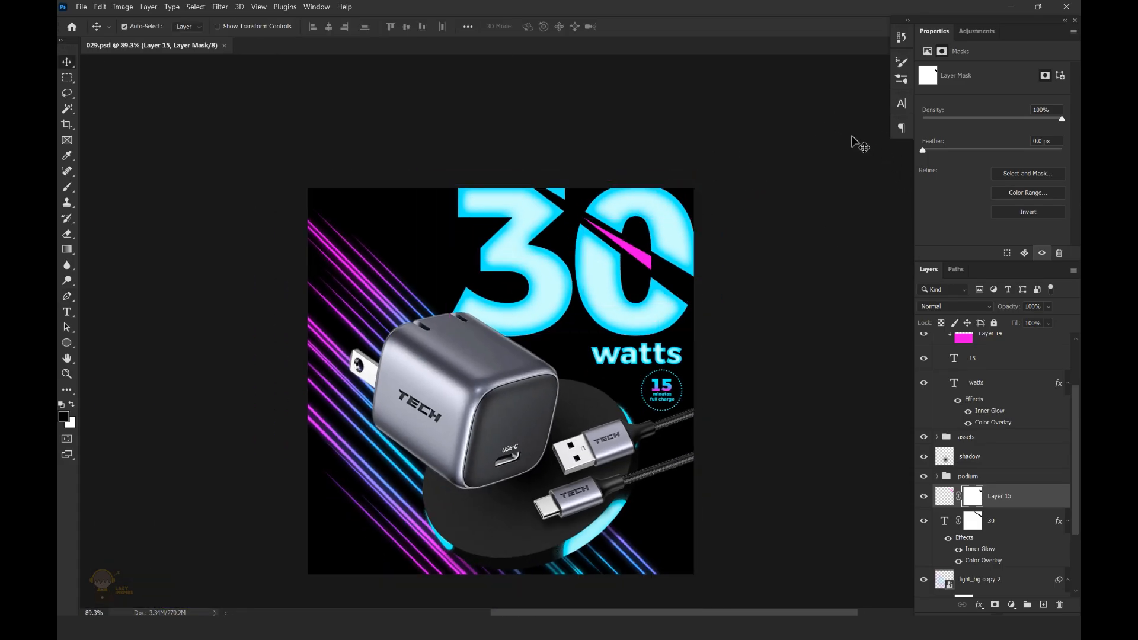
Add the text FAST CHARGER in Montserrat ExtraBold above the Ellipse 2 layer in the text group
drag(713, 318, 720, 266)
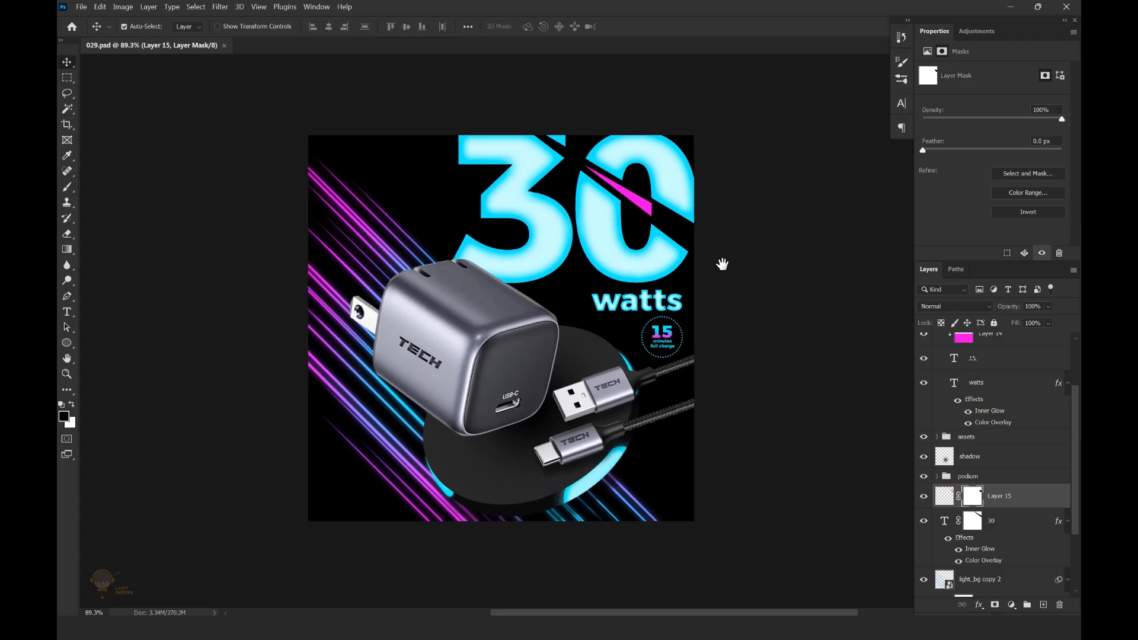
scroll(1071, 434, up, 3)
click(984, 360)
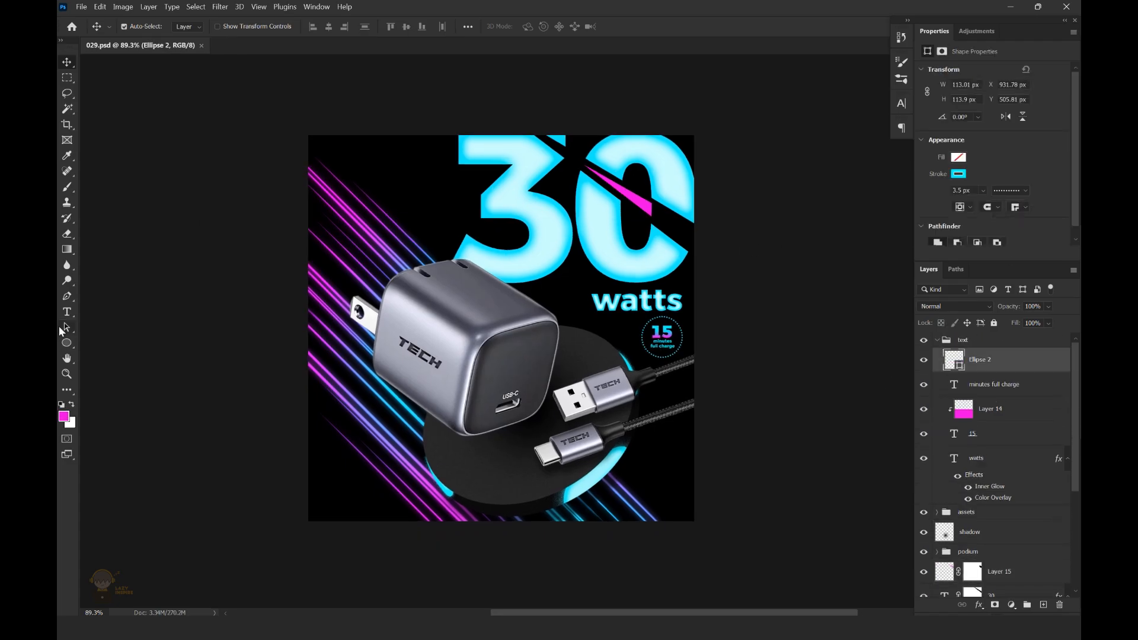
click(66, 312)
click(372, 209)
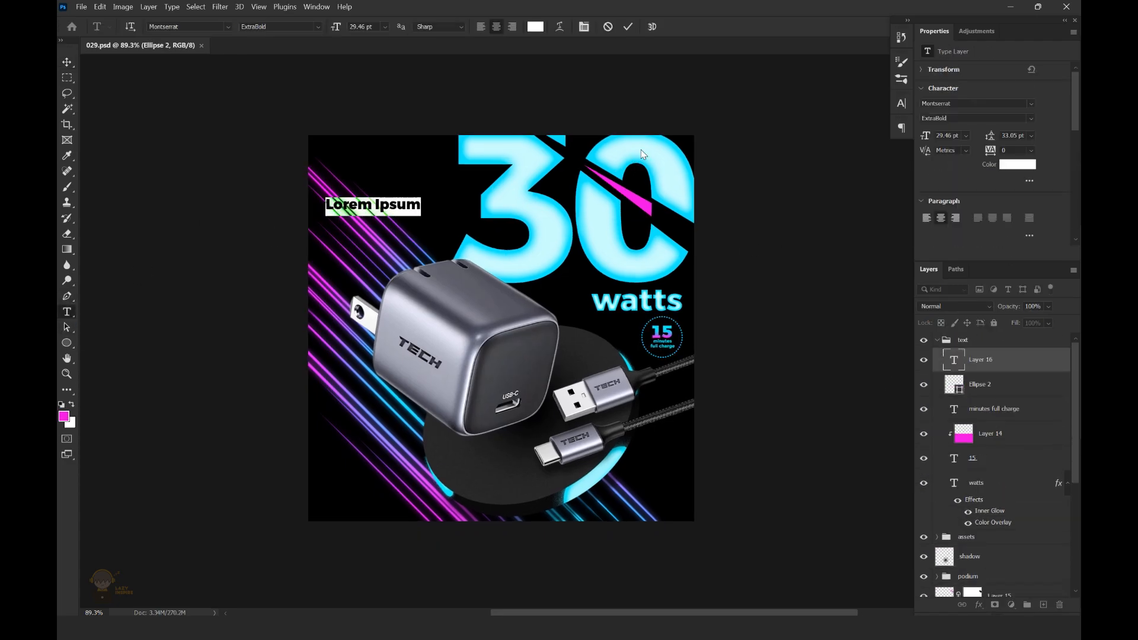
text(f)
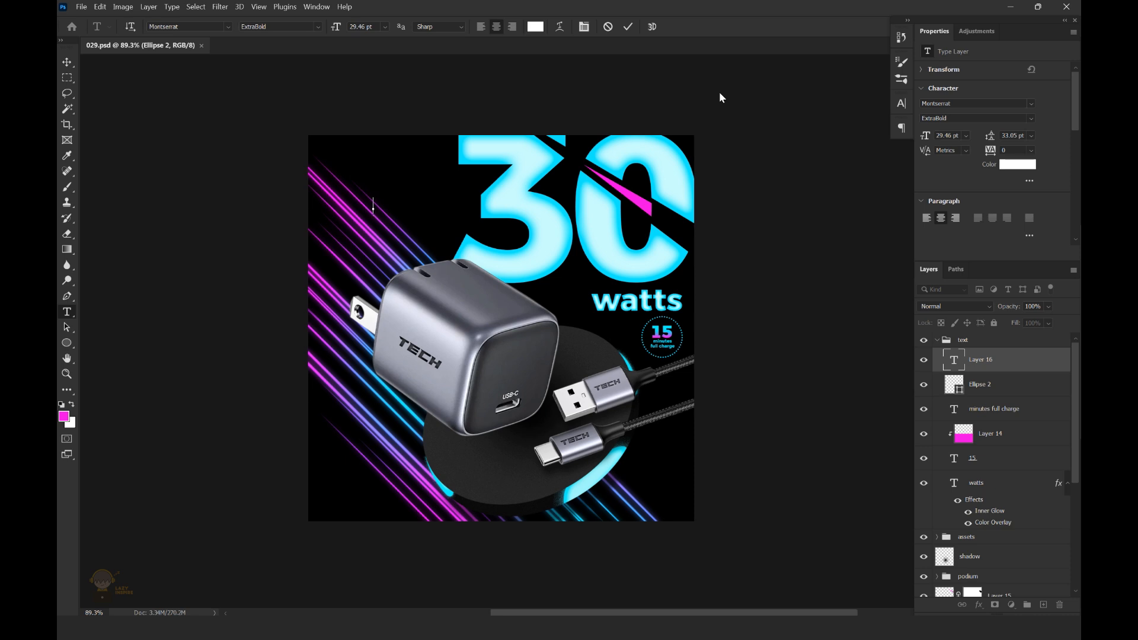
text(AST CHARGER)
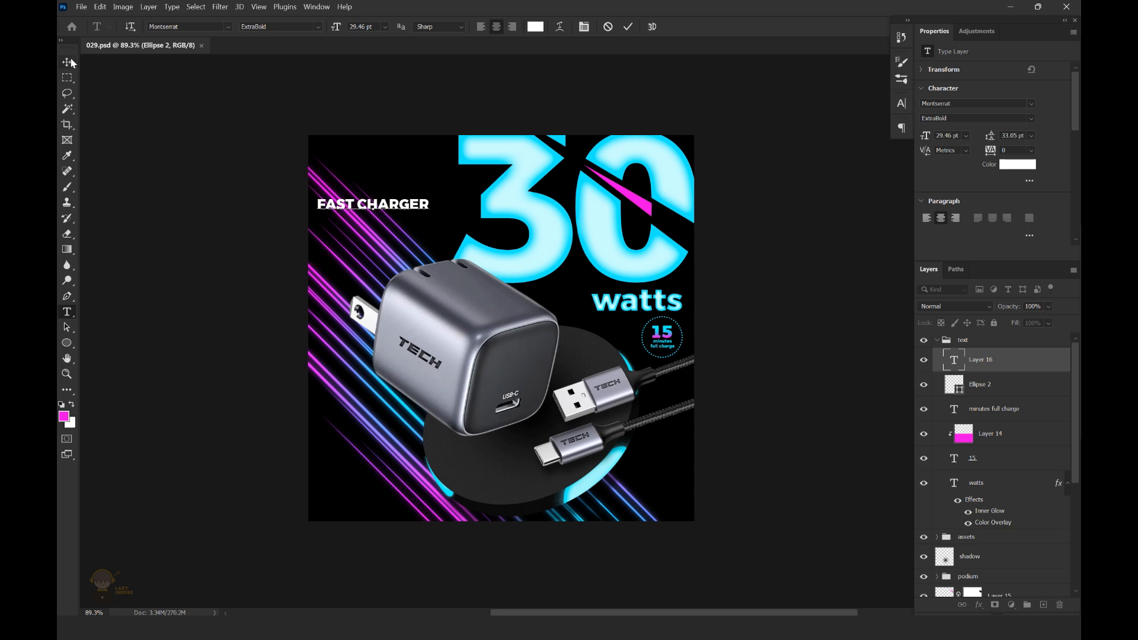
key(ctrl+Return)
Scale the FAST CHARGER text to about 25.7 pt, rotate it parallel to the light streaks and place it below the charger's plug
key(ctrl+t)
drag(468, 184, 471, 220)
drag(405, 233, 387, 415)
drag(379, 421, 418, 413)
key(Return)
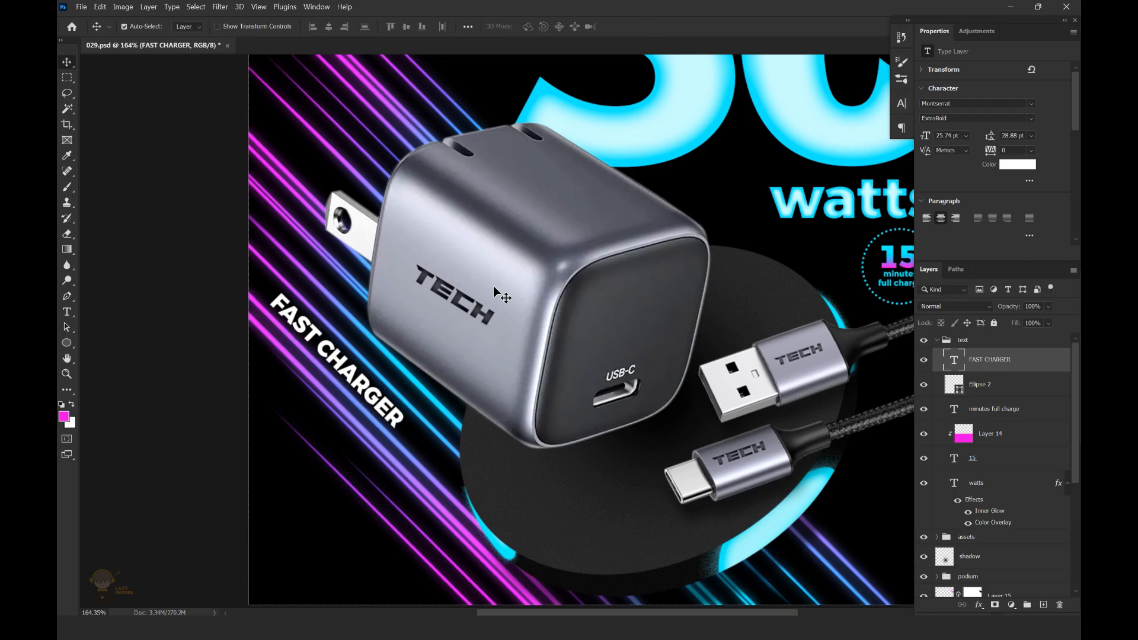
Set the FAST CHARGER text color to bright cyan #00deff
scroll(493, 286, down, 3)
click(1017, 164)
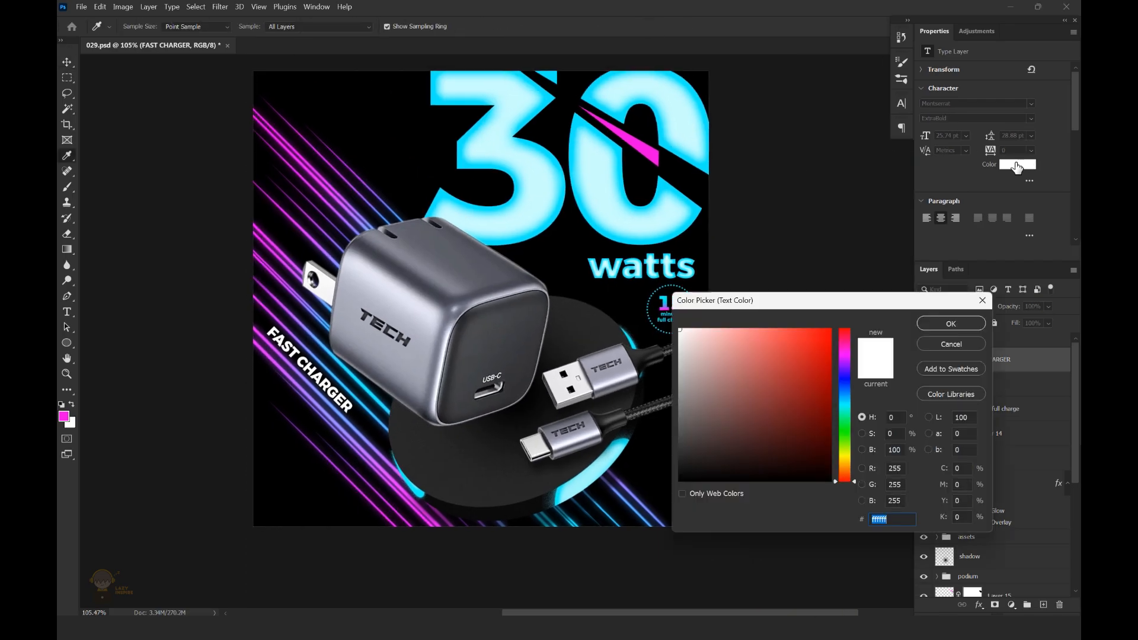
click(363, 384)
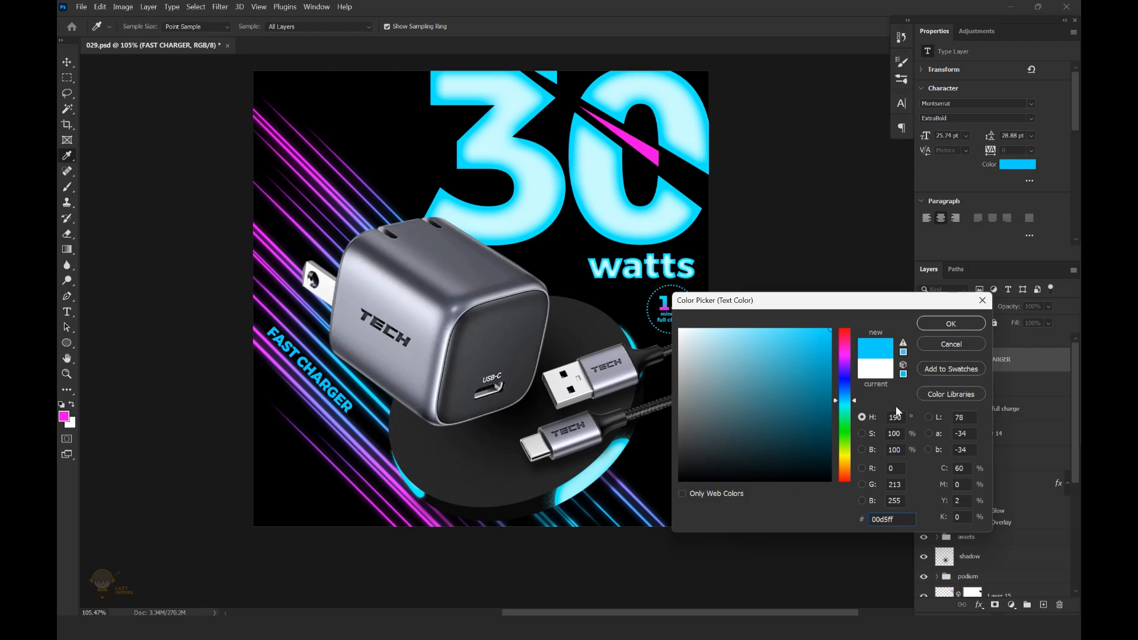
click(951, 324)
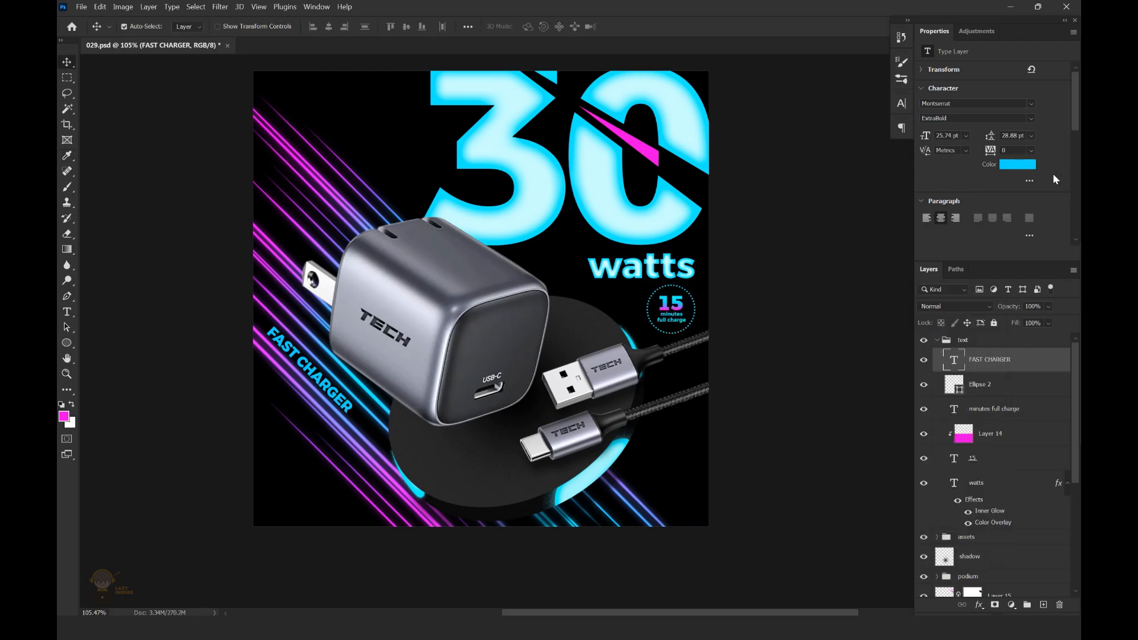
Place a smart object duplicate beneath the FAST CHARGER text, with a Motion Blur of -44° angle and 141 pixels distance
key(ctrl+j)
right_click(989, 363)
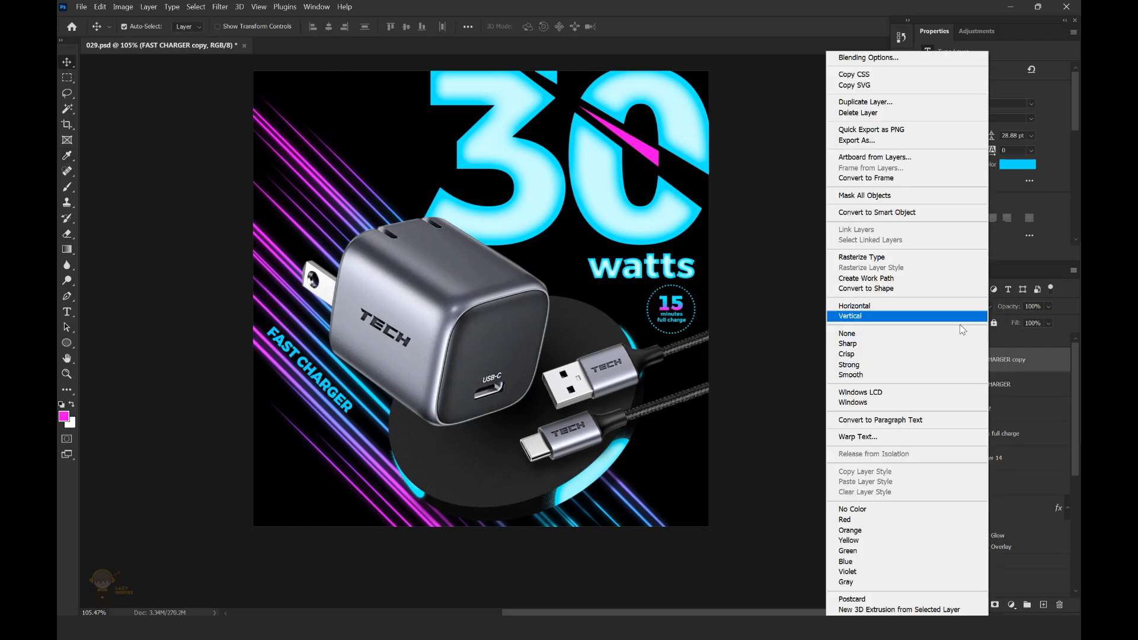
click(942, 214)
click(220, 7)
mouse_move(264, 150)
click(394, 216)
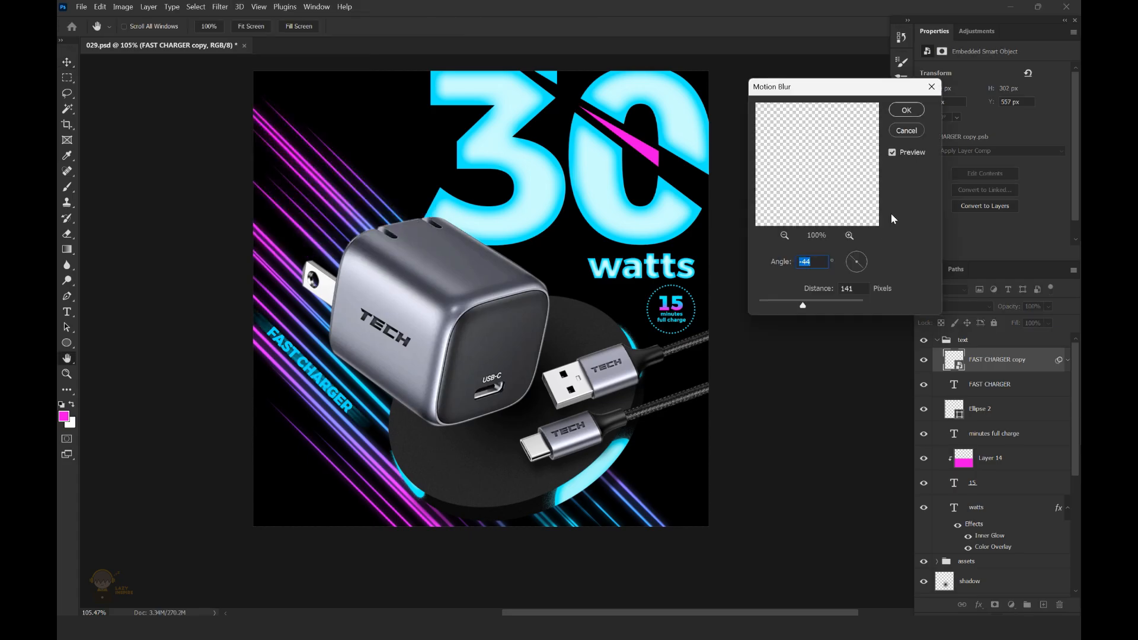
click(907, 110)
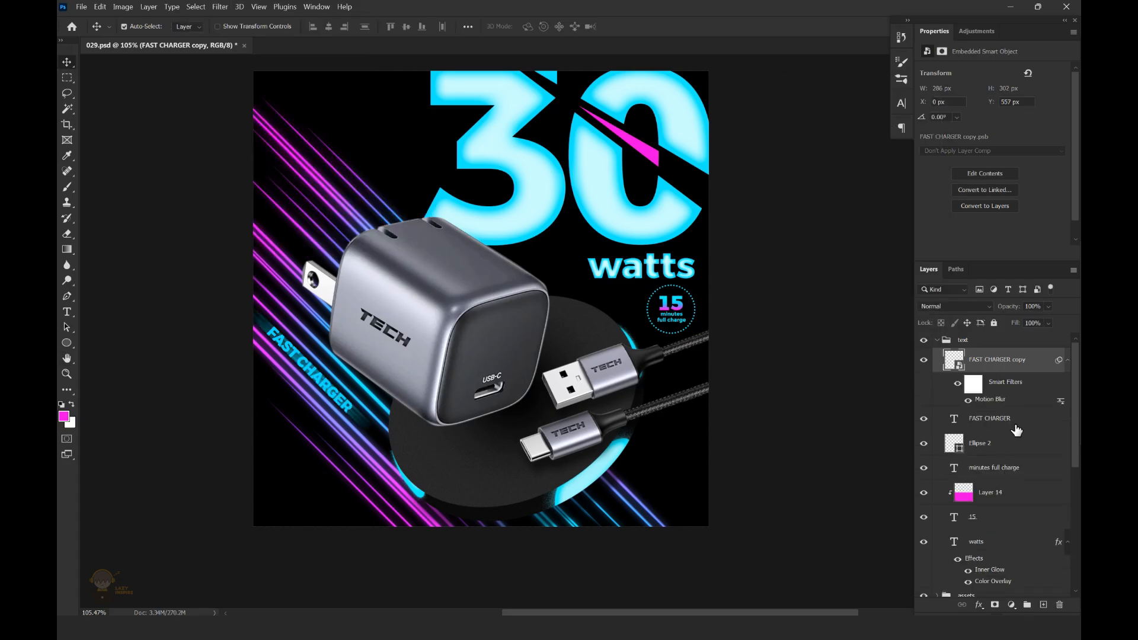
drag(1018, 369, 1008, 430)
scroll(735, 340, down, 3)
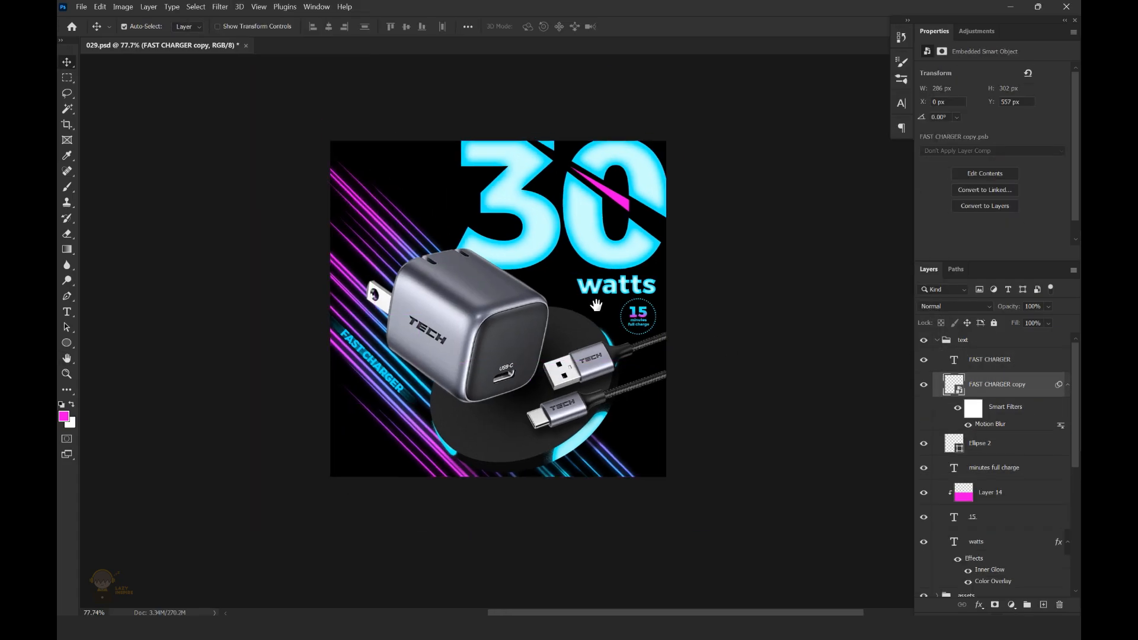
Fine-tune the FAST CHARGER text and its blurred copy together with a free transform, and save the document
scroll(386, 397, up, 4)
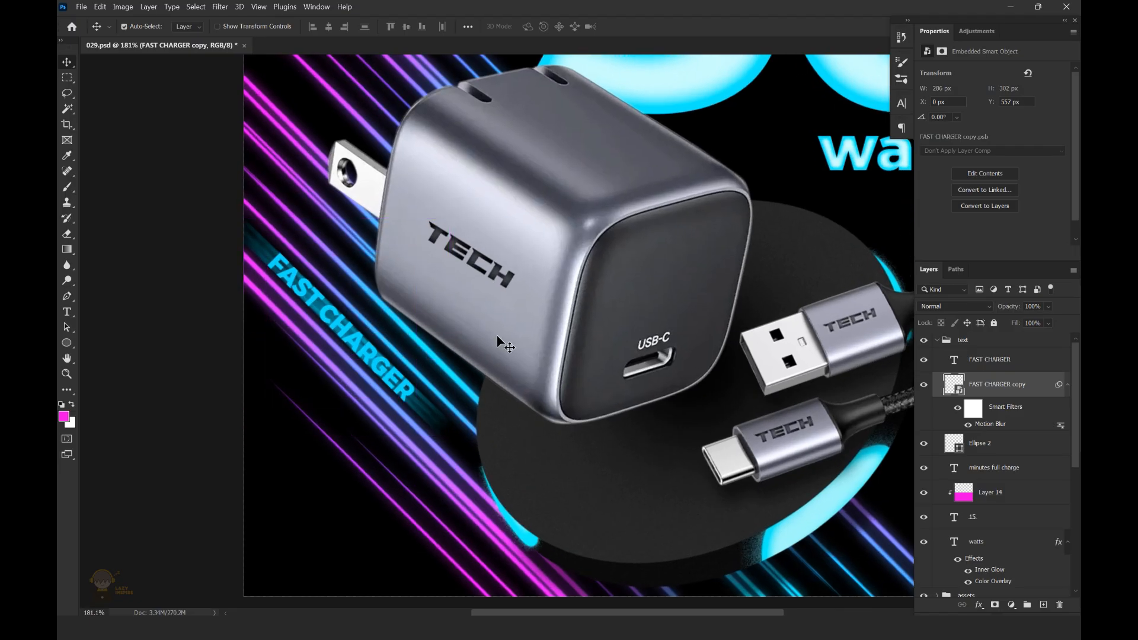
ctrl+click(1007, 360)
key(ctrl+t)
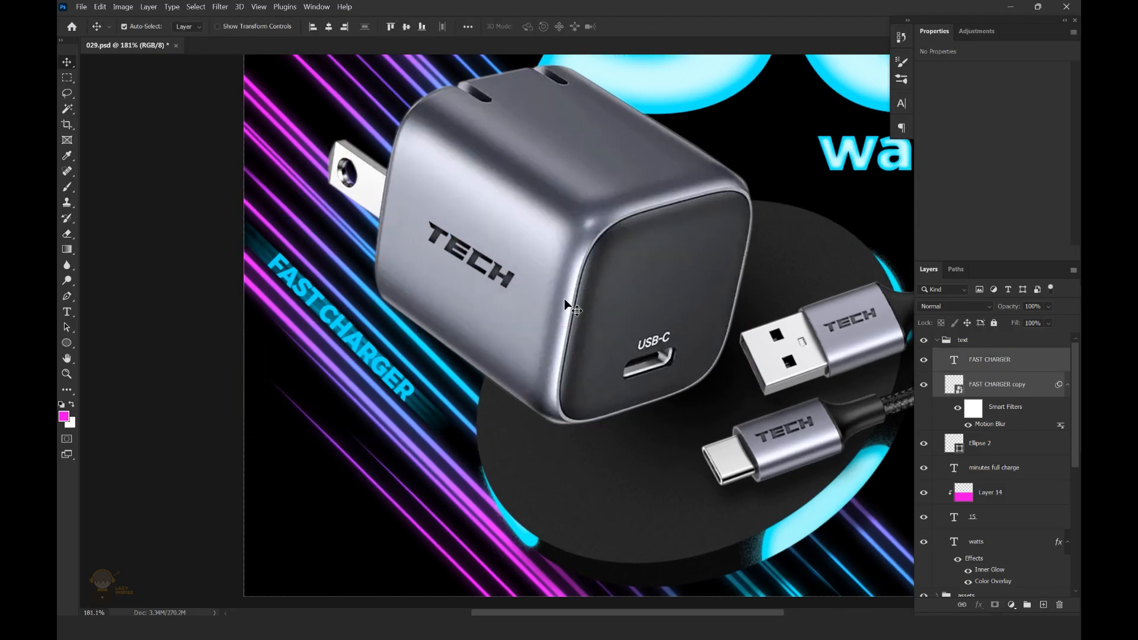
click(624, 253)
drag(477, 324, 476, 326)
click(649, 27)
drag(689, 303, 698, 282)
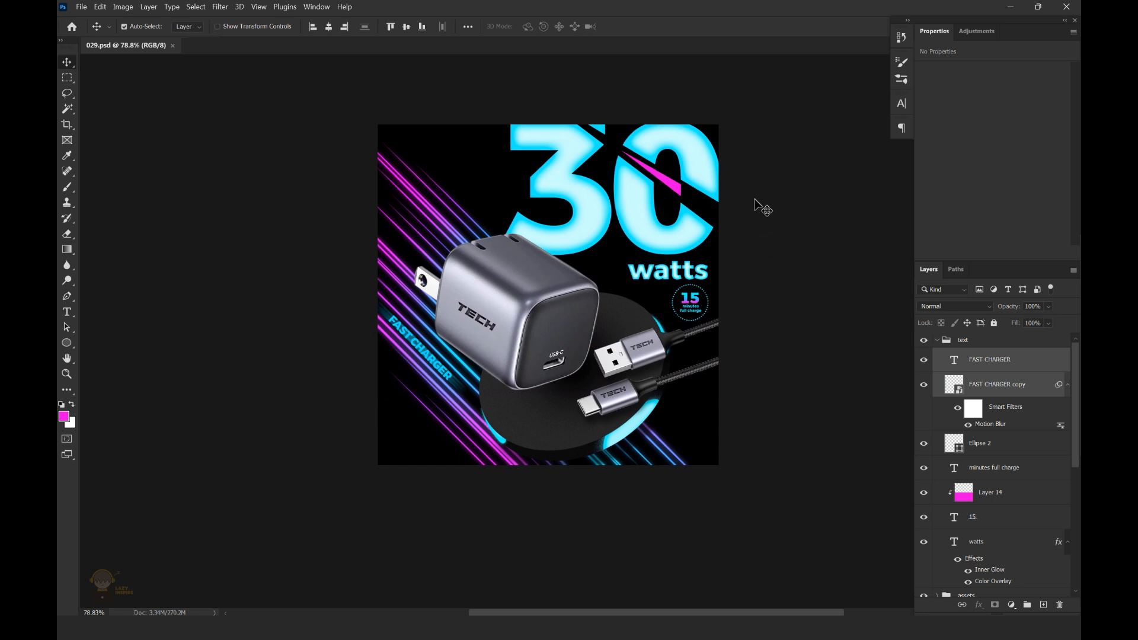
Draw a magenta rectangle in the poster's lower-left corner, about 259 by 91 px and overhanging the left edge
click(990, 360)
drag(67, 342, 112, 342)
mouse_move(362, 418)
mouse_down()
mouse_move(420, 455)
mouse_move(440, 440)
mouse_move(455, 451)
mouse_up()
click(67, 64)
key(ctrl+t)
drag(410, 406, 410, 408)
mouse_move(475, 432)
mouse_down()
mouse_move(465, 432)
mouse_move(486, 431)
mouse_up()
click(649, 26)
drag(541, 309, 527, 303)
drag(527, 303, 461, 370)
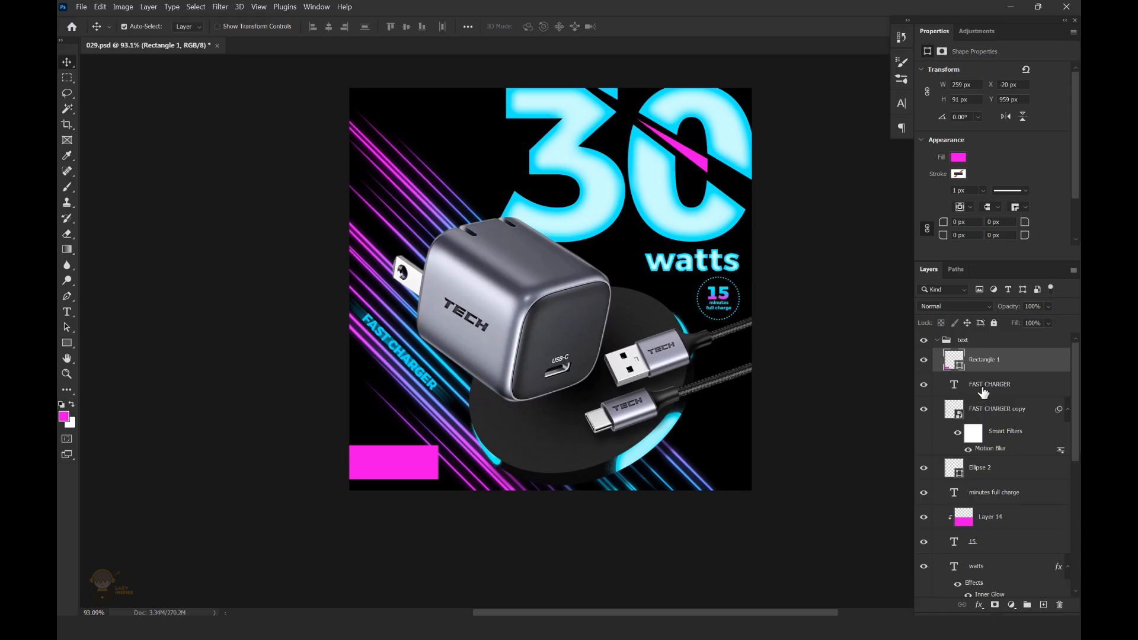
Add the text BUY NOW! on a new layer above the magenta rectangle
click(983, 390)
click(984, 361)
click(67, 313)
click(382, 350)
key(Escape)
drag(464, 415, 472, 411)
text(BUY NOW)
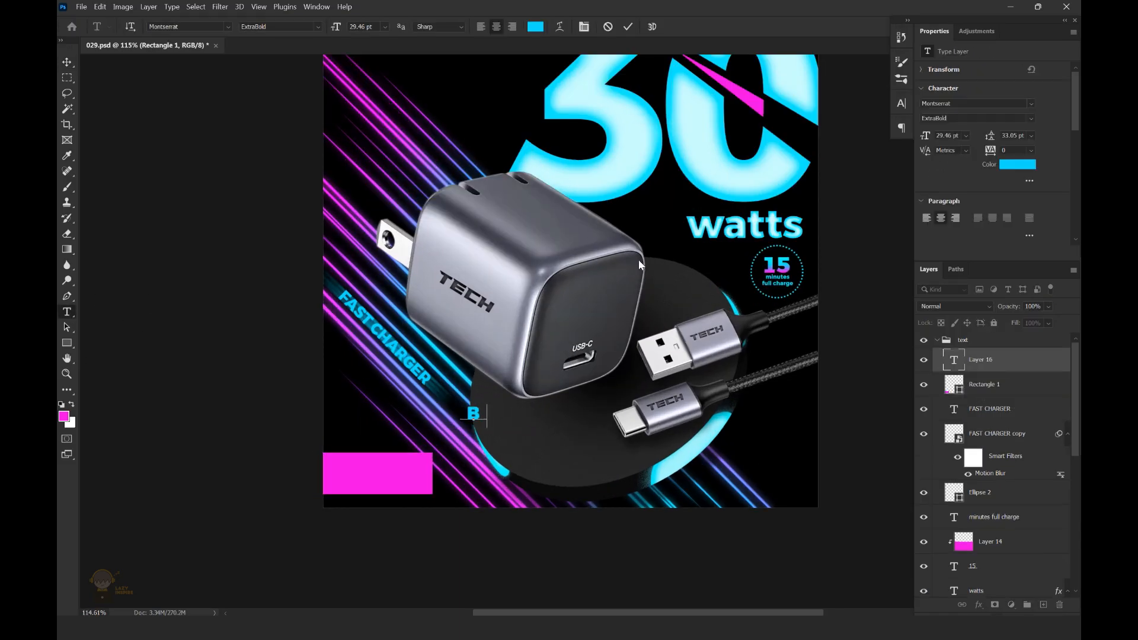
key(ctrl+1)
text(!)
click(69, 66)
Scale the BUY NOW! text to about 25 pt, center it on the magenta rectangle and color it white
key(ctrl+t)
drag(513, 405, 432, 451)
drag(412, 456, 419, 453)
click(650, 27)
click(1017, 165)
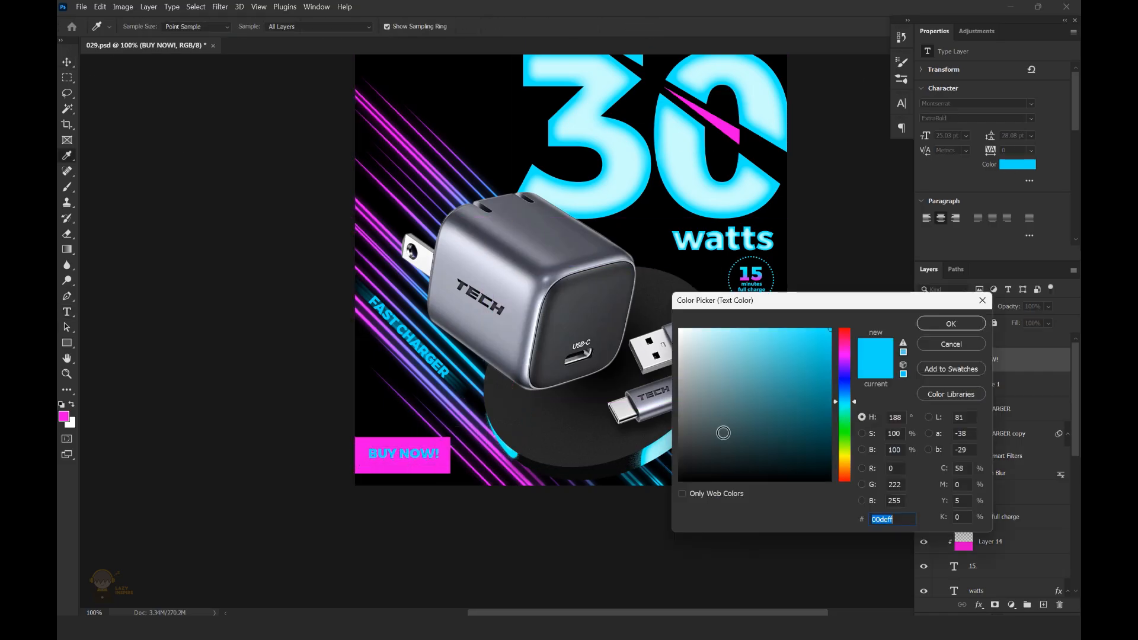
drag(723, 432, 684, 246)
click(950, 324)
Resize the magenta rectangle to 239 px wide with its left side flush with the poster's edge
click(984, 384)
scroll(450, 465, up, 3)
key(ctrl+t)
click(650, 27)
scroll(481, 458, down, 3)
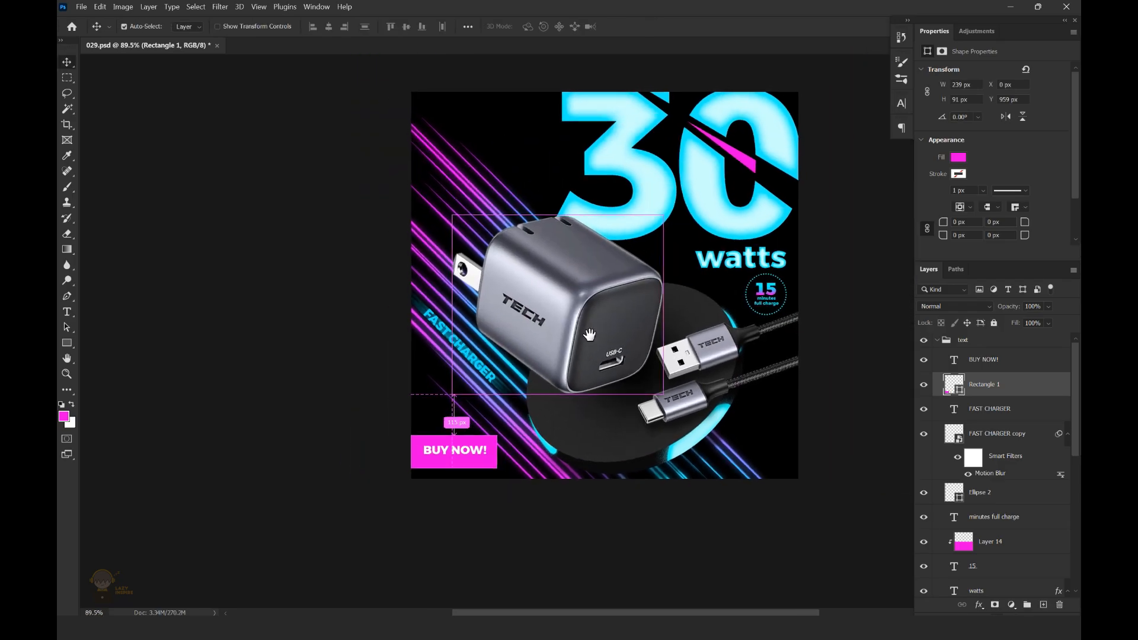
Set the tracking of the BUY NOW! text to 25
click(987, 359)
click(1028, 153)
click(1027, 251)
click(1032, 153)
click(1027, 261)
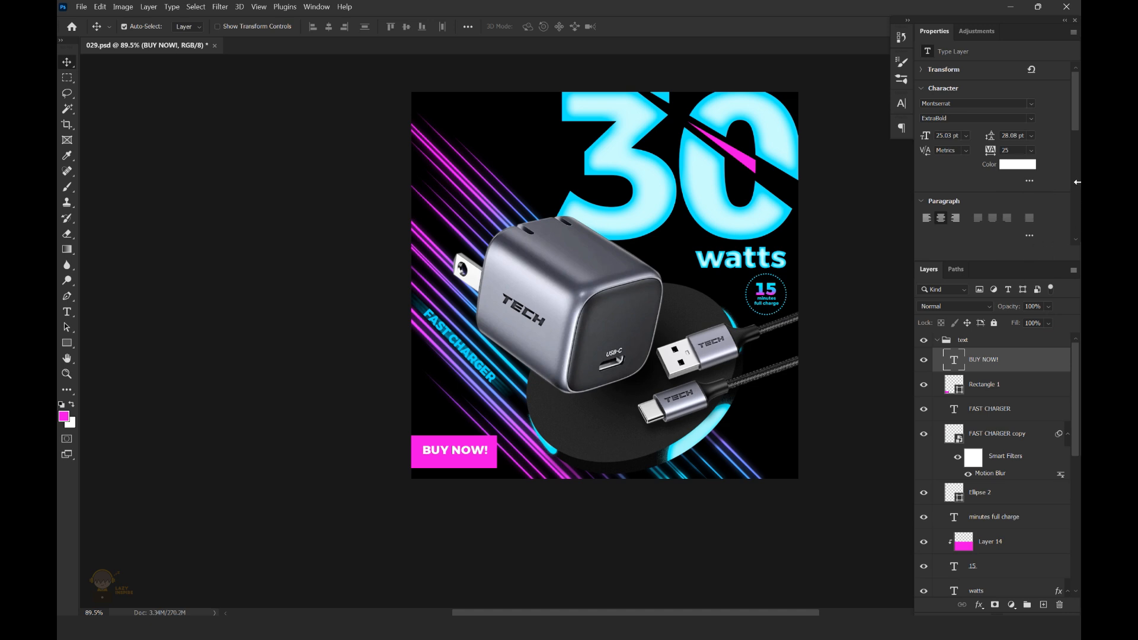
Scale the BUY NOW! text to about 27.3 pt and center it on the magenta rectangle in both directions
key(ctrl+t)
scroll(489, 453, up, 2)
key(Return)
ctrl+click(954, 384)
click(330, 27)
click(406, 27)
scroll(583, 330, down, 3)
key(ctrl+d)
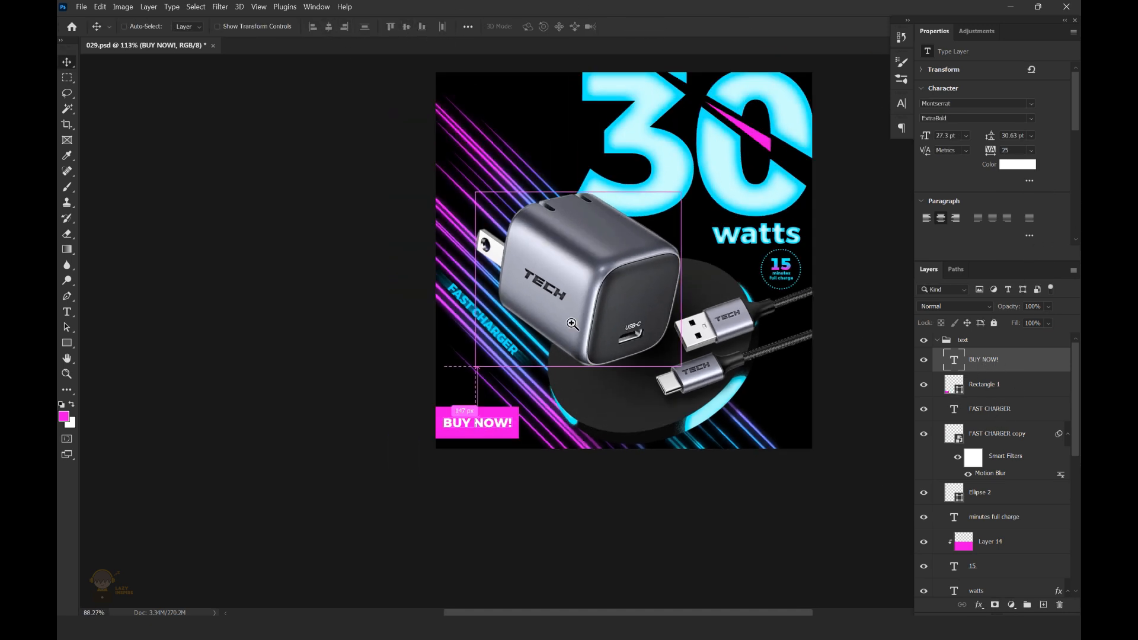
Create a layer clipped to the magenta rectangle and draw a cyan-to-transparent linear gradient from the rectangle's left side
click(505, 433)
click(1044, 604)
key(ctrl+0)
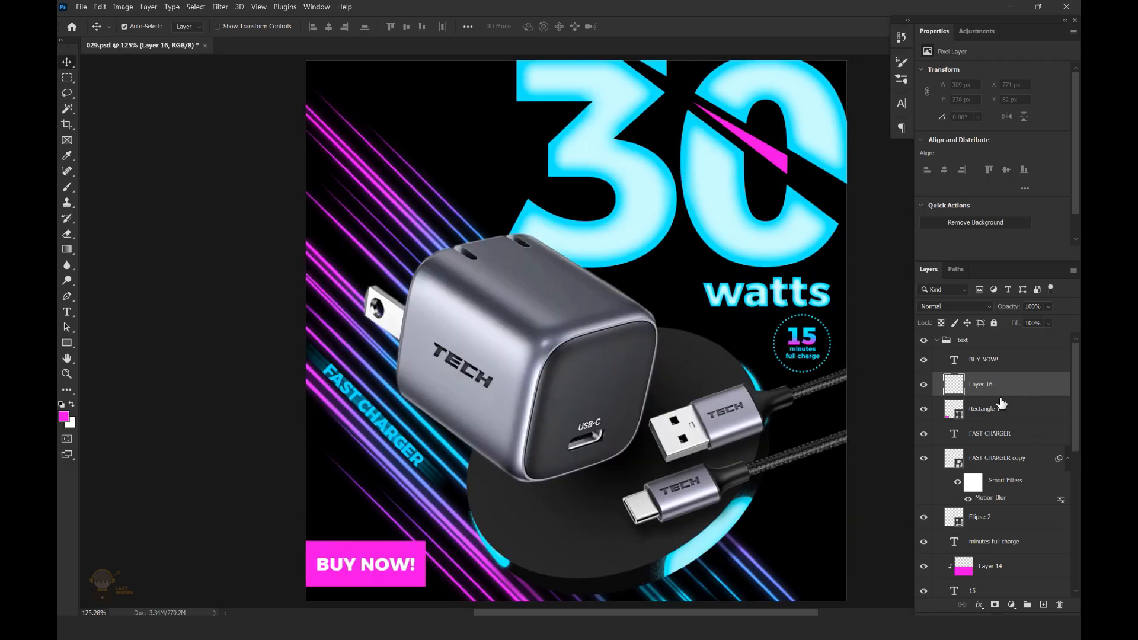
key(ctrl+alt+g)
key(g)
key(x)
key(n)
drag(844, 403, 852, 405)
key(Return)
drag(455, 574, 457, 575)
scroll(524, 405, down, 2)
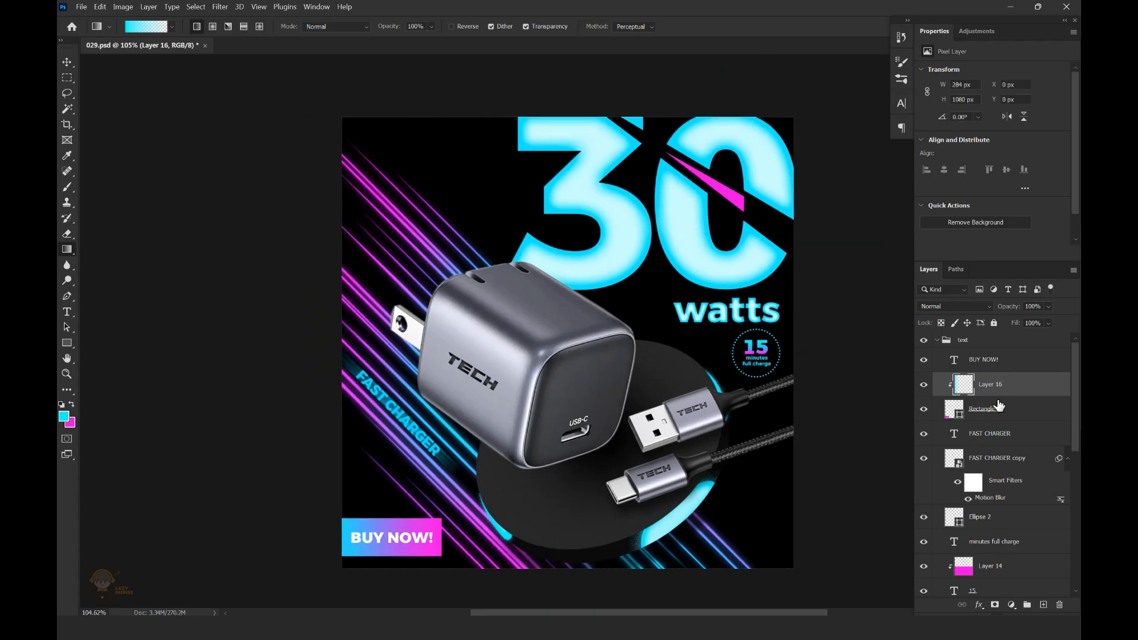
Group the gradient layer and rectangle as BUTTON and clip a Levels adjustment to the group with the shadow input at about 58
shift+click(985, 409)
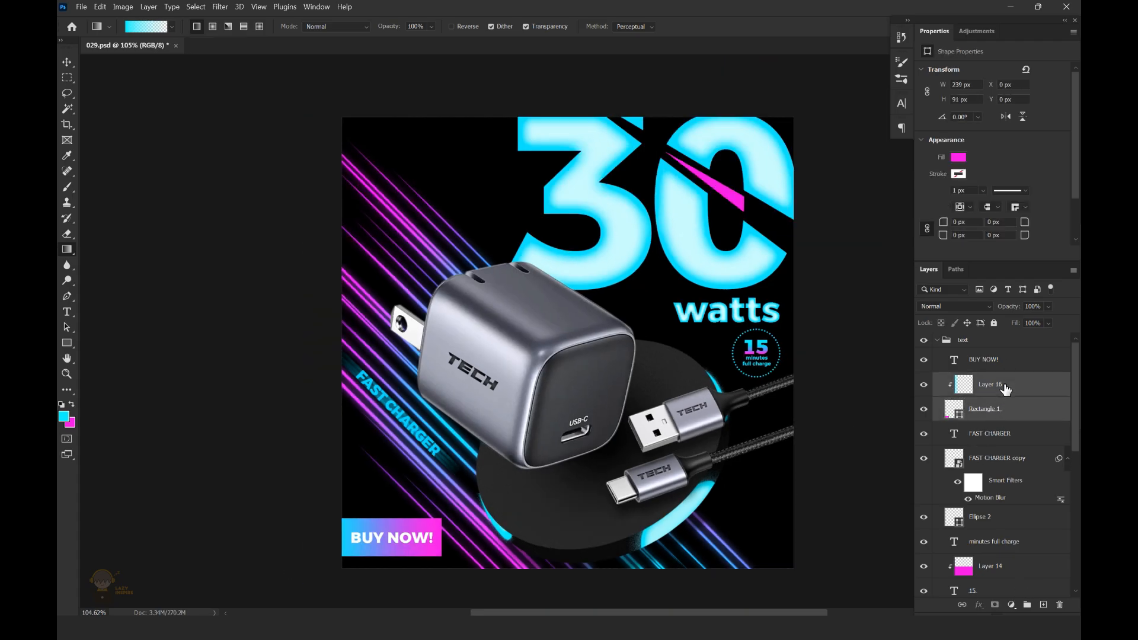
key(ctrl+g)
key(Return)
click(1010, 604)
click(1007, 441)
drag(939, 159, 947, 158)
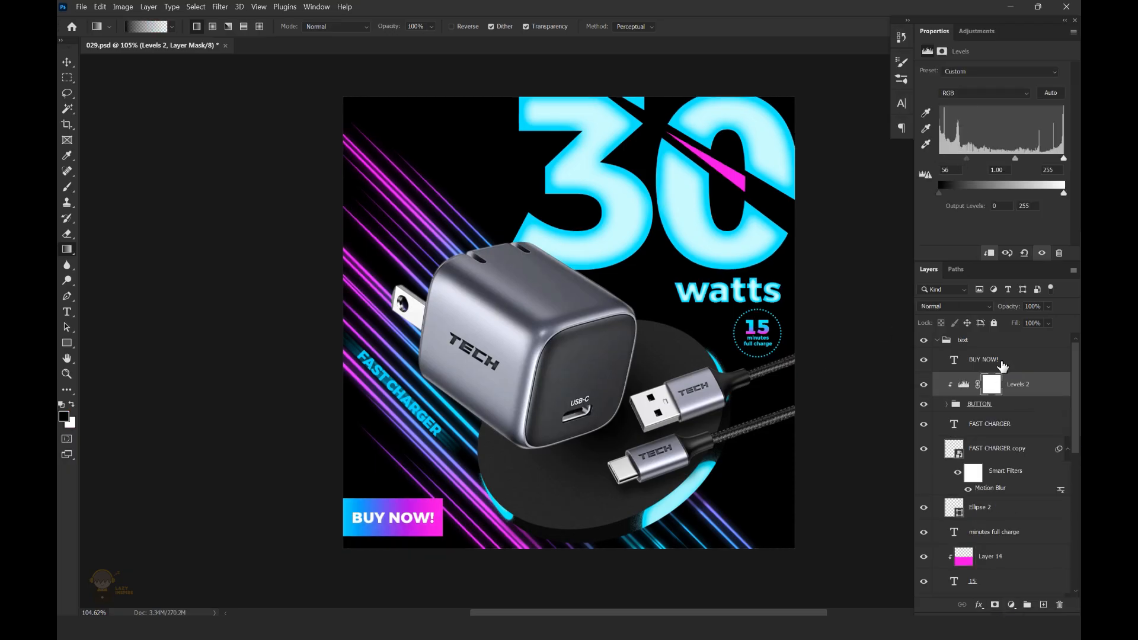
Add an Inner Glow to Rectangle 1 in the BUTTON group with Edge as the source and 100% opacity
click(981, 359)
click(961, 405)
scroll(422, 502, up, 3)
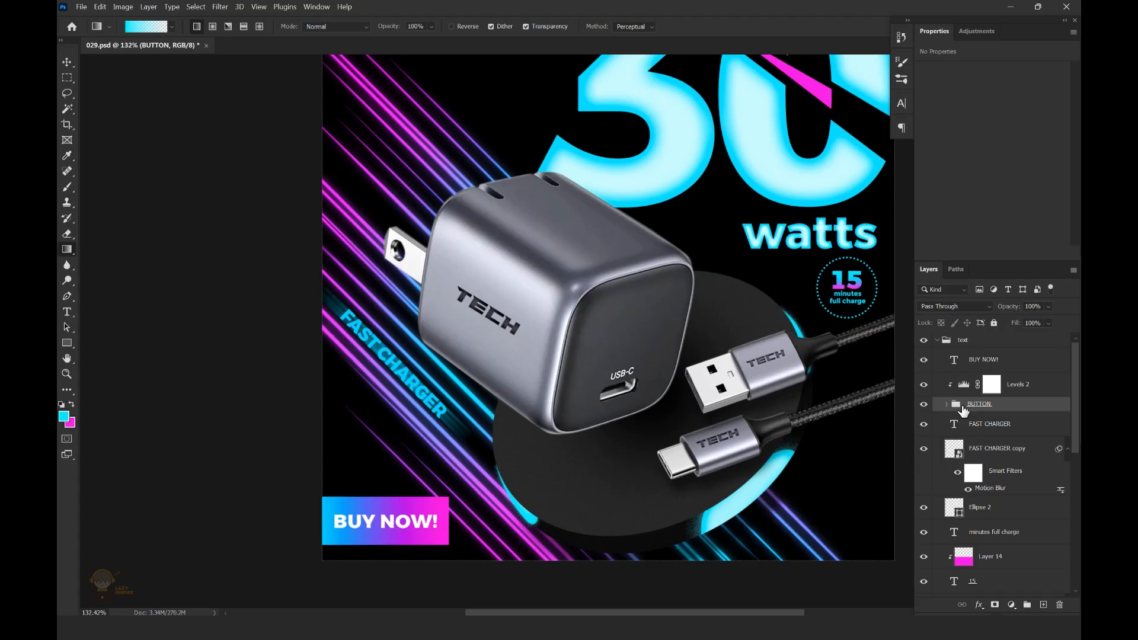
click(961, 386)
click(983, 404)
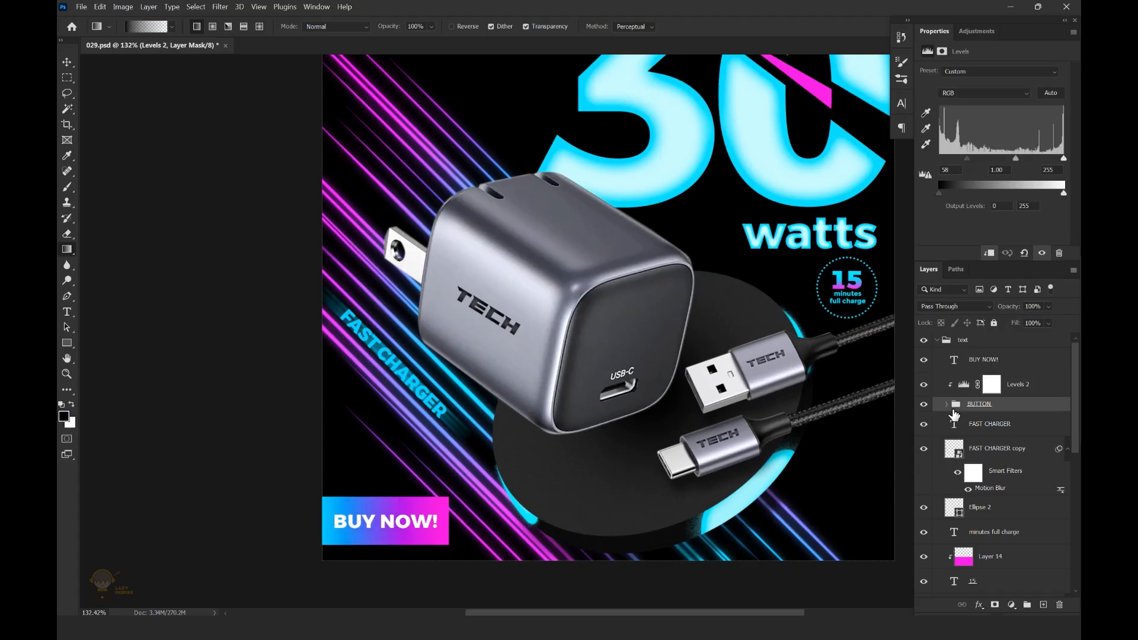
click(947, 405)
click(995, 448)
click(979, 605)
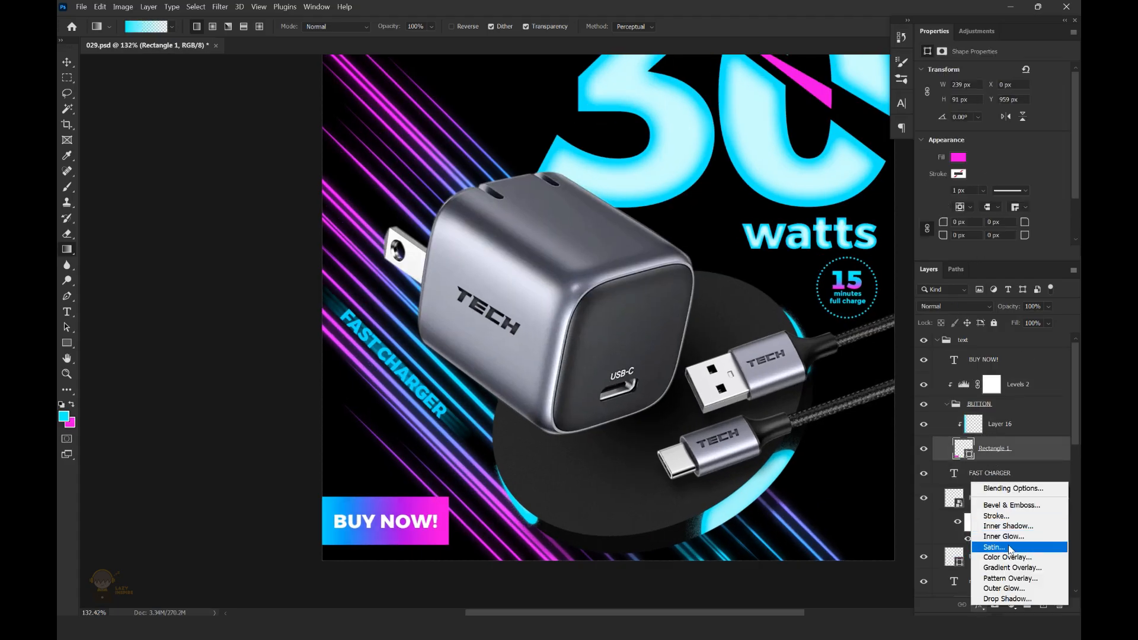
click(1012, 538)
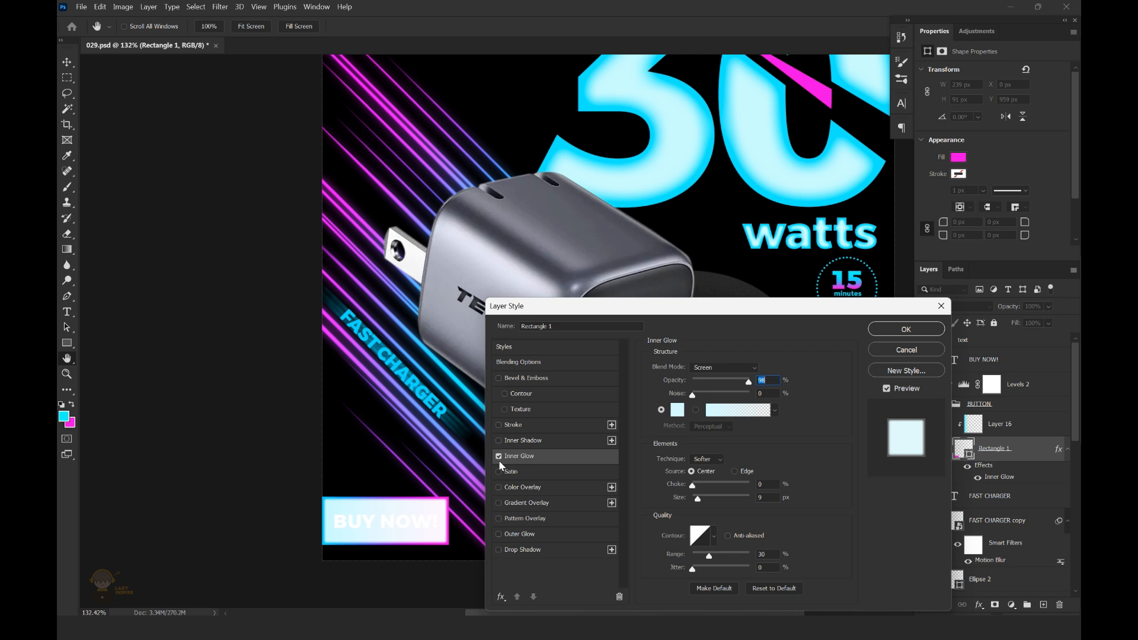
drag(697, 500, 697, 500)
click(735, 471)
mouse_move(748, 382)
mouse_down()
mouse_move(734, 382)
mouse_move(751, 382)
mouse_up()
drag(700, 502, 697, 501)
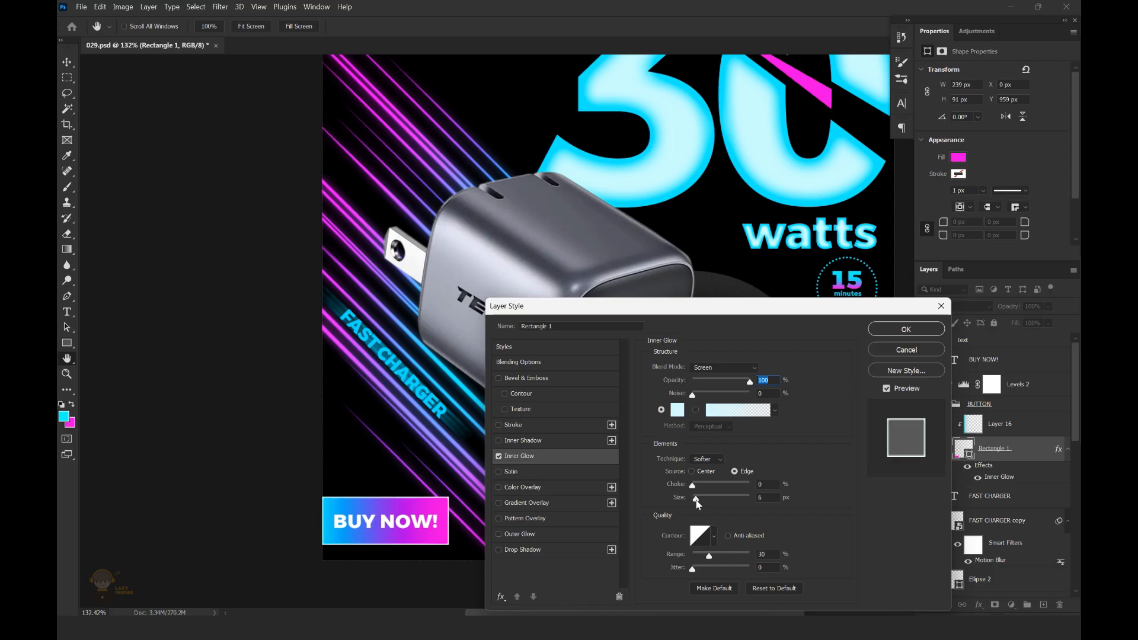
Set the rectangle's Inner Glow size to 10 px and range to 58%, apply it and save the document
drag(711, 560, 733, 552)
click(700, 497)
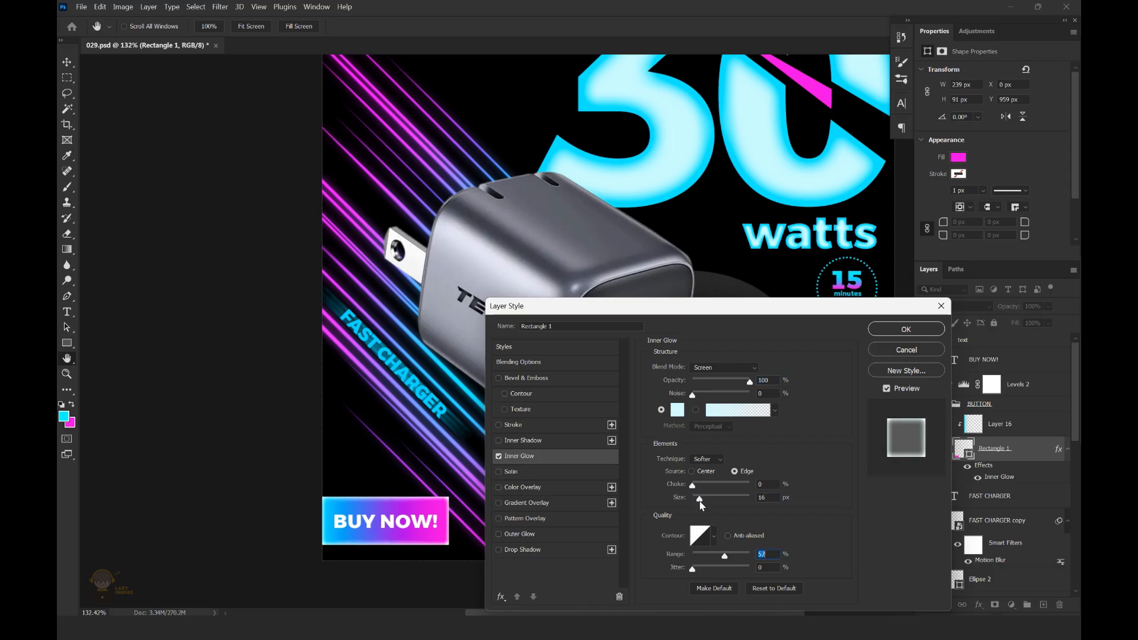
drag(698, 499, 698, 500)
mouse_move(724, 555)
mouse_down()
mouse_move(734, 556)
mouse_move(725, 552)
mouse_up()
drag(804, 313, 819, 228)
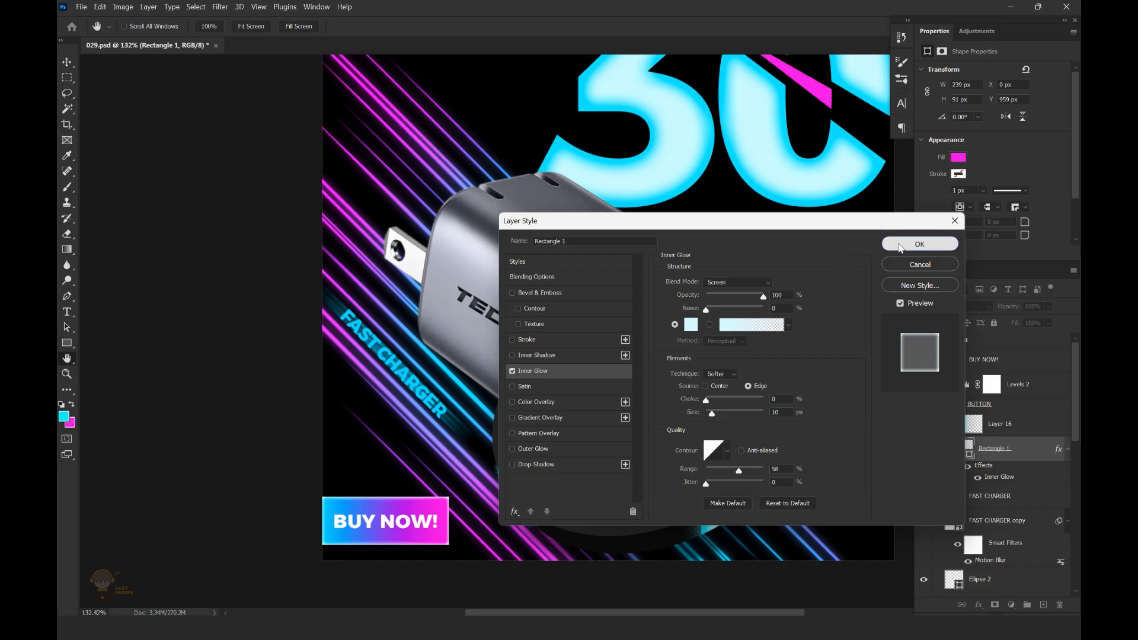
click(896, 246)
scroll(622, 372, down, 5)
drag(643, 327, 617, 341)
key(ctrl+s)
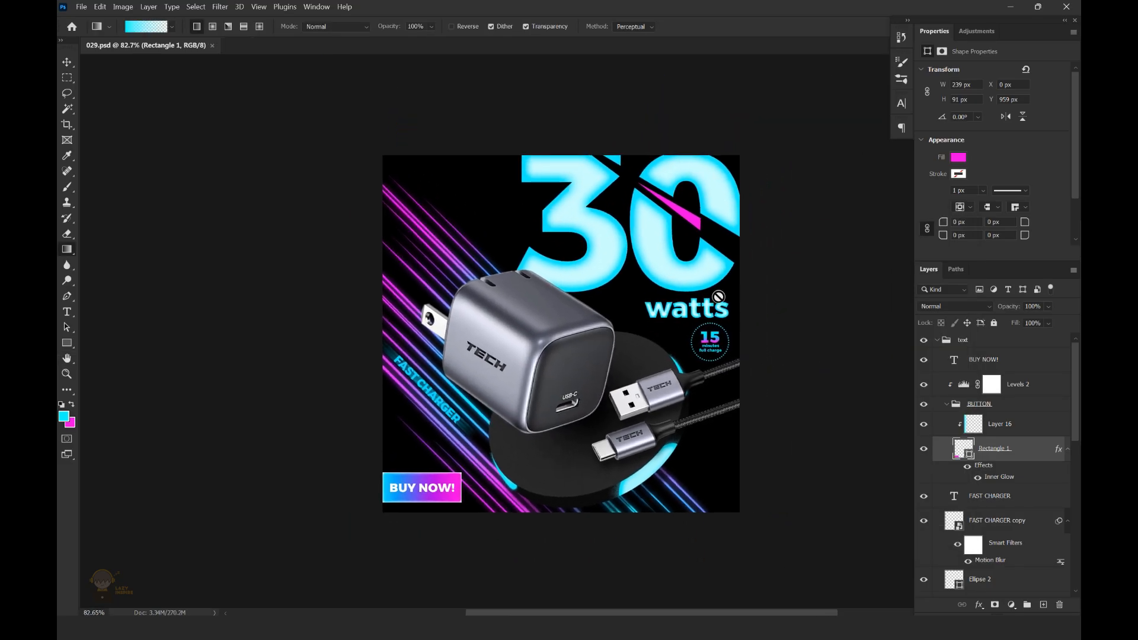
Move the assets group, shadow layer and podium group together toward the upper right of the poster
drag(719, 297, 709, 266)
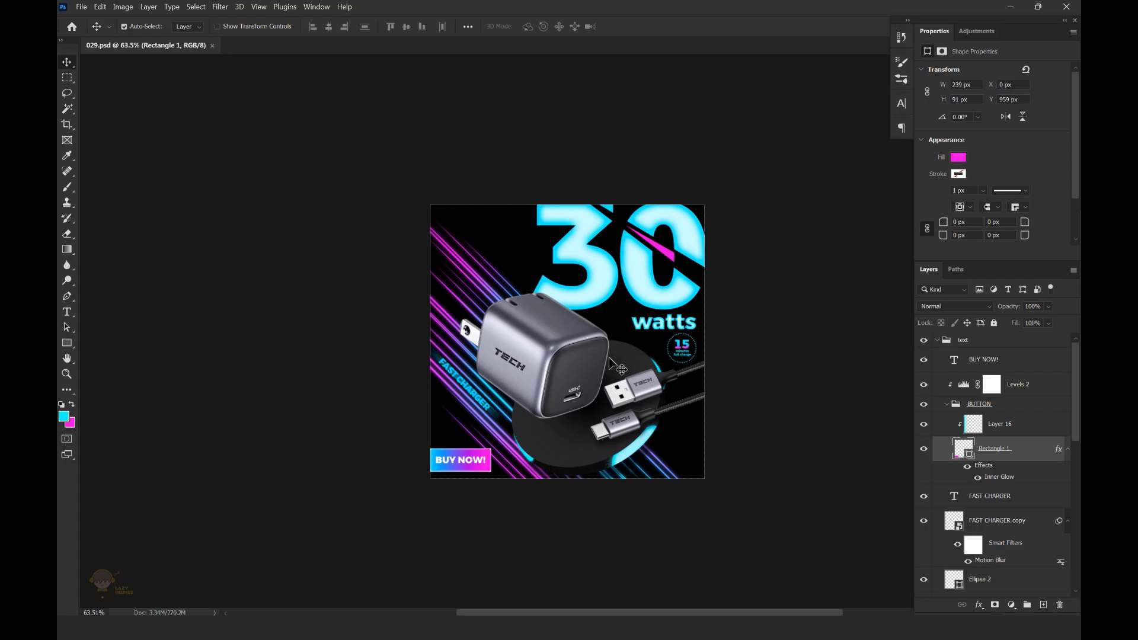
click(587, 371)
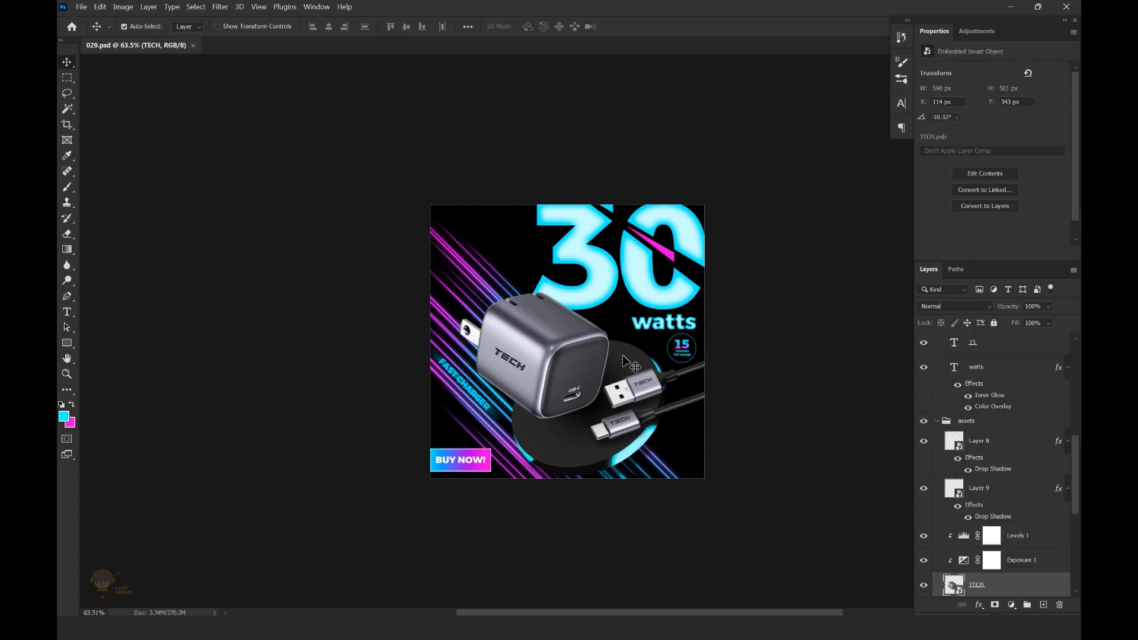
click(938, 421)
shift+click(1001, 464)
key(ctrl+t)
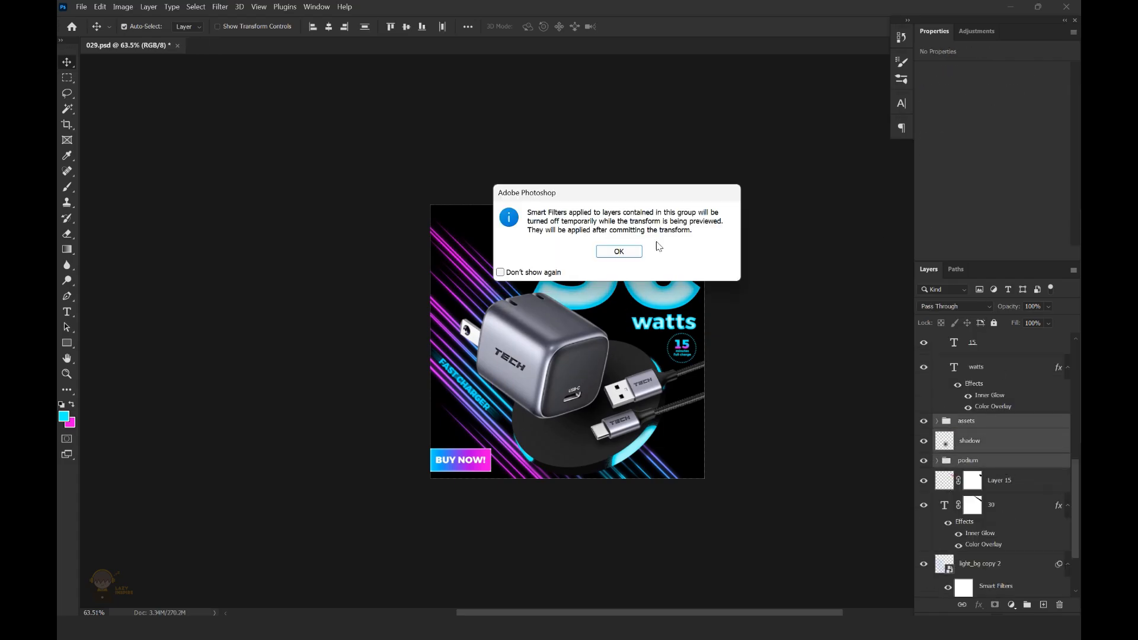
click(617, 249)
scroll(593, 347, down, 1)
click(649, 28)
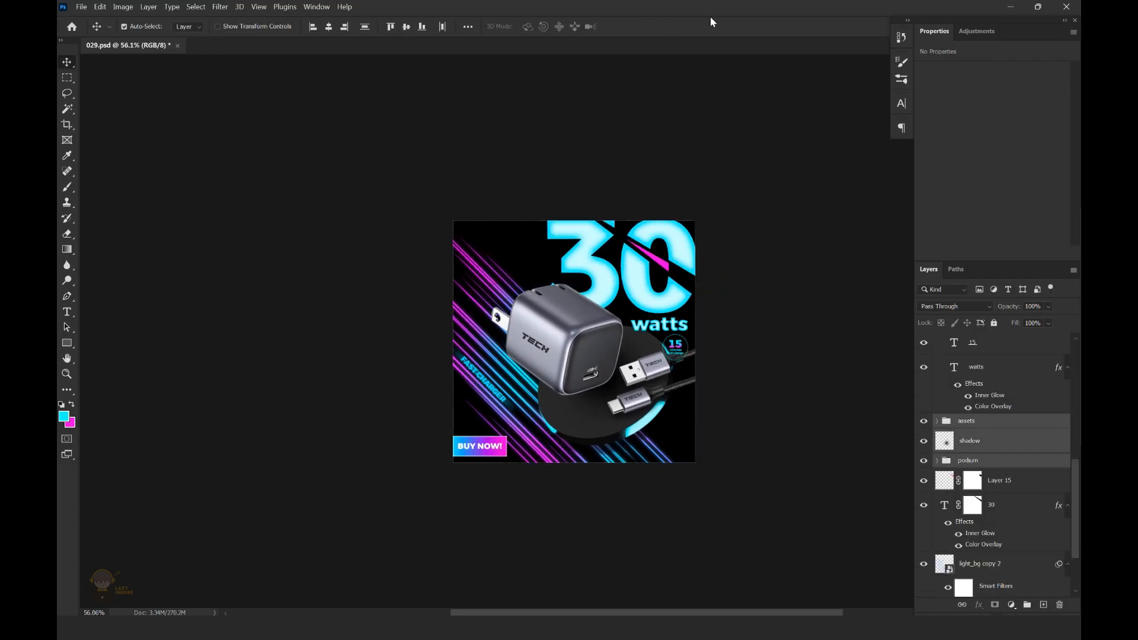
Scale down the watts text and the 15 minutes badge, move them closer to the poster's right edge, and save
key(ctrl+0)
click(1067, 366)
key(ctrl+t)
mouse_move(709, 277)
mouse_down()
mouse_move(687, 276)
mouse_move(709, 281)
mouse_up()
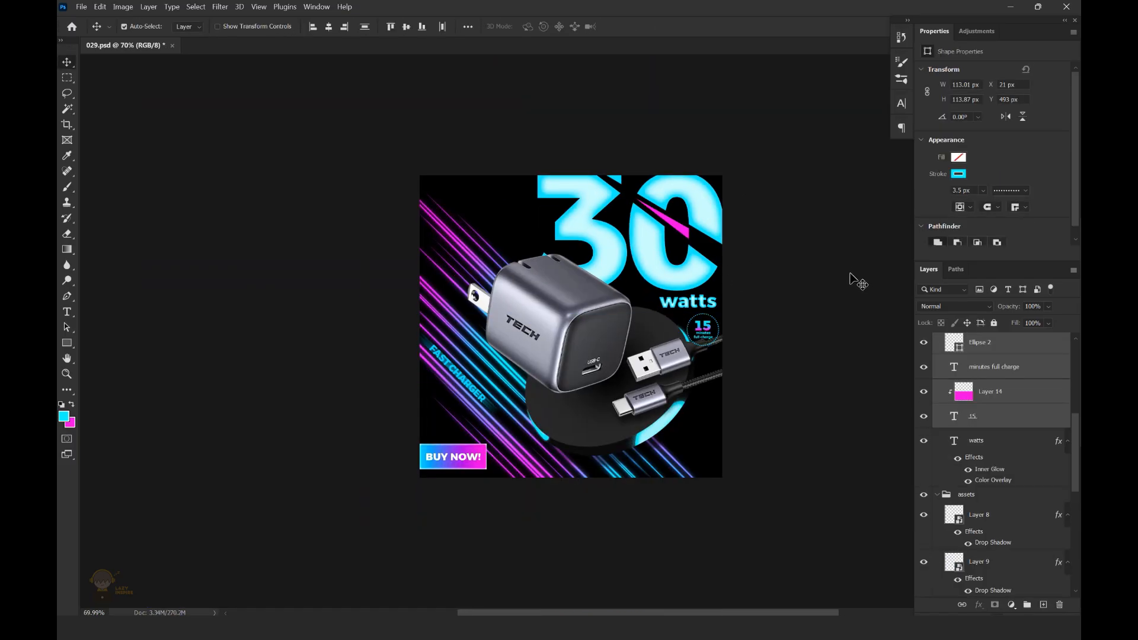
scroll(690, 346, up, 3)
key(ctrl+s)
ctrl+click(668, 362)
drag(638, 420, 603, 435)
drag(668, 370, 669, 381)
scroll(758, 323, down, 3)
drag(673, 377, 681, 338)
click(996, 392)
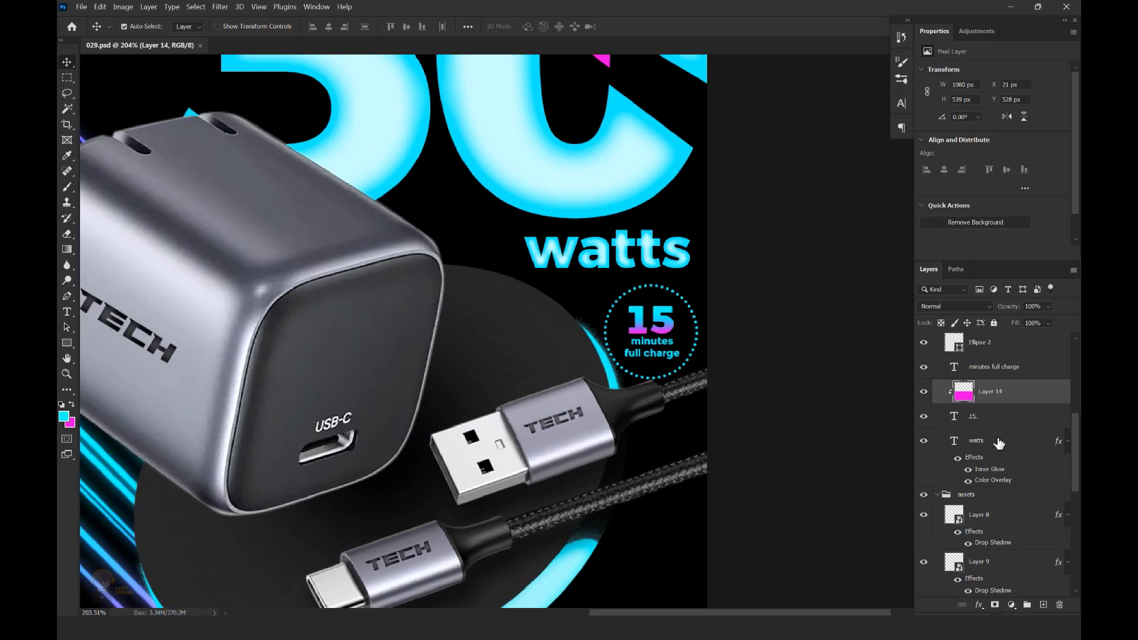
Scale the 15 minutes full charge badge to about 111 px wide and center it beneath the watts text
click(997, 442)
shift+click(996, 368)
key(ctrl+t)
key(Escape)
shift+click(991, 345)
key(ctrl+t)
drag(680, 324, 718, 290)
key(Escape)
ctrl+click(968, 444)
key(ctrl+t)
click(648, 26)
click(652, 267)
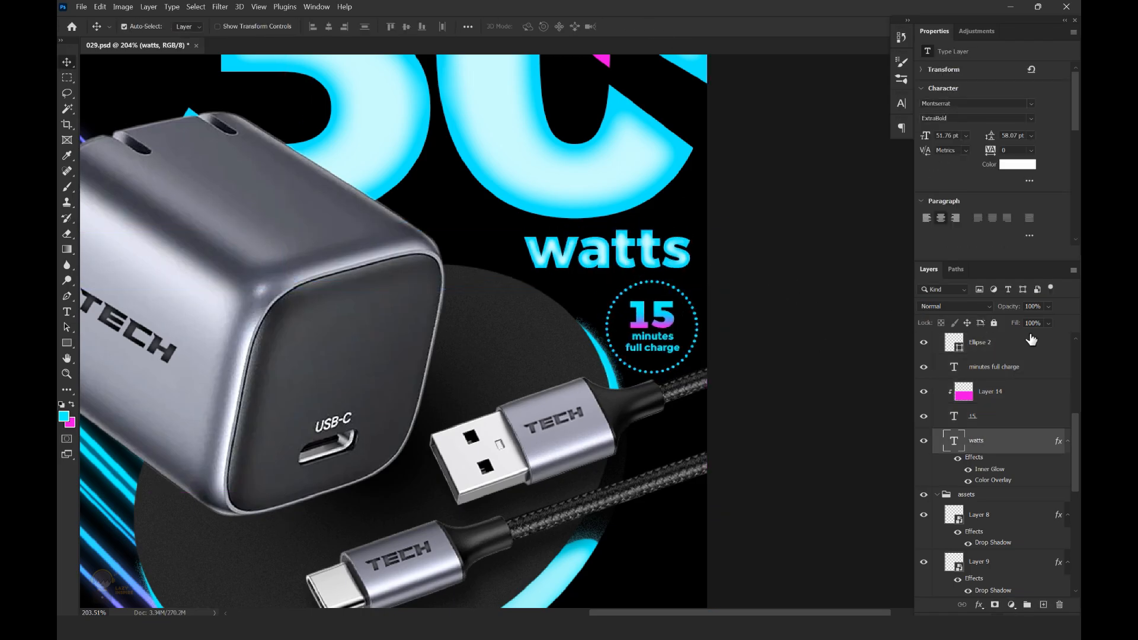
Nudge the watts text and the 15 minutes badge slightly upward, and shift the badge 1 px left
key(Up)
key(Up)
key(Up)
key(Up)
click(998, 417)
shift+click(1007, 343)
key(Up)
key(Up)
key(Up)
key(Up)
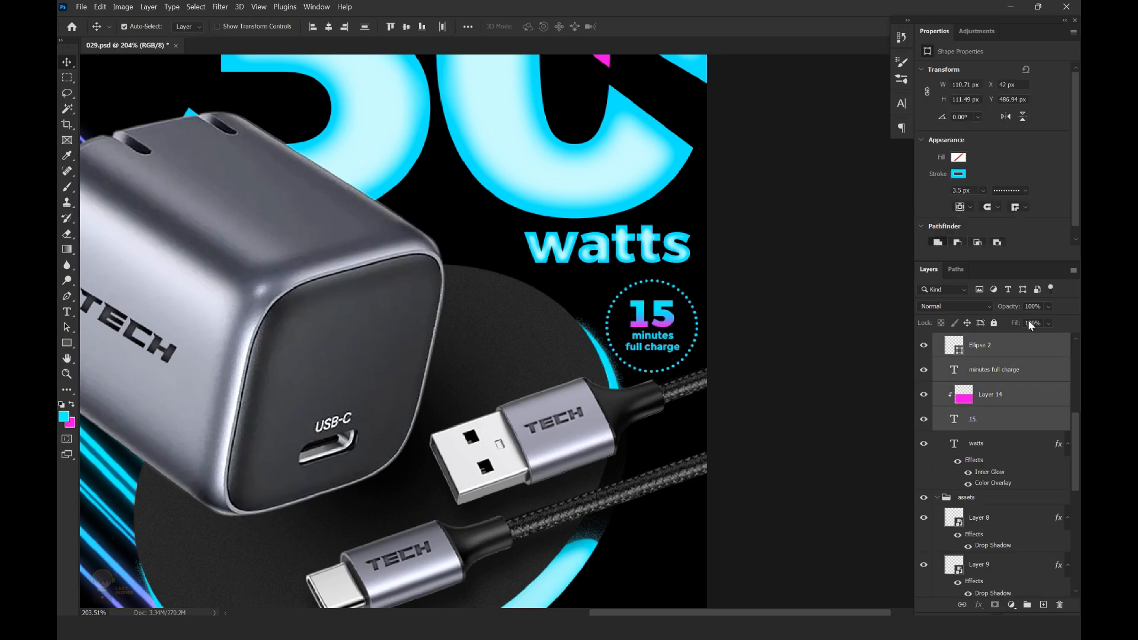
key(Left)
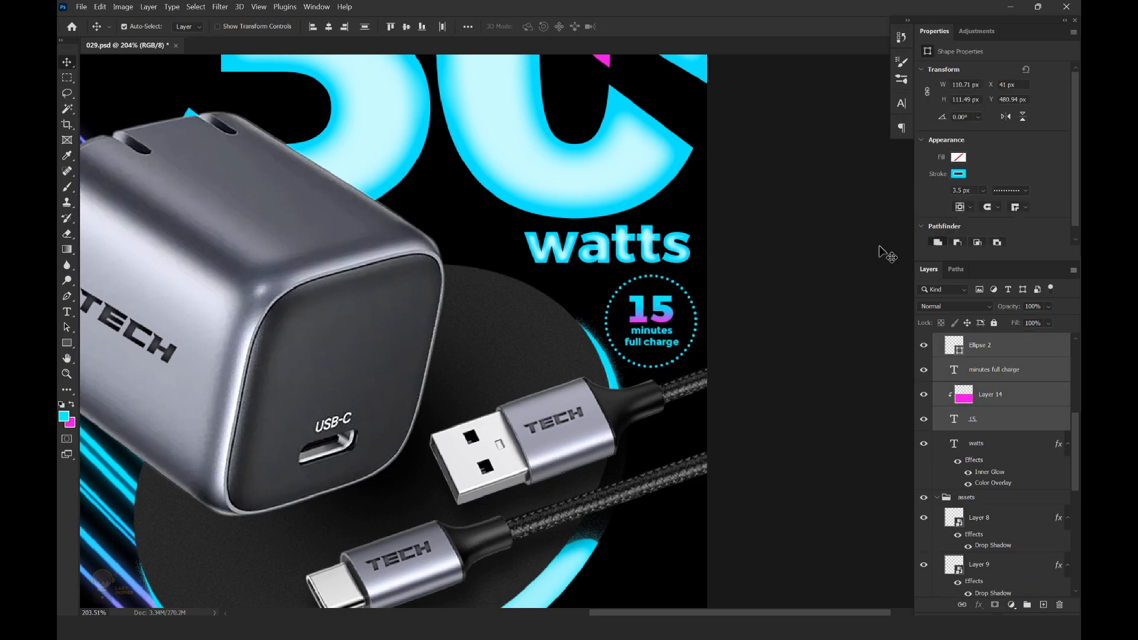
Nudge the watts text slightly to the right and the podium group slightly to the left
click(675, 246)
key(Right)
key(Right)
key(Right)
key(Left)
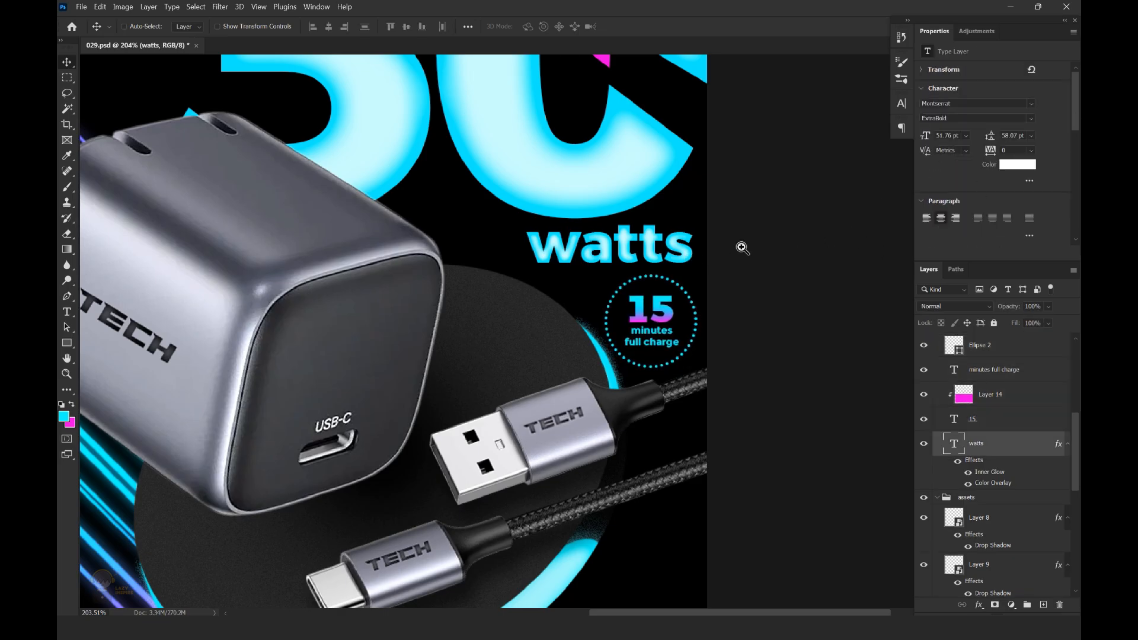
drag(742, 248, 686, 232)
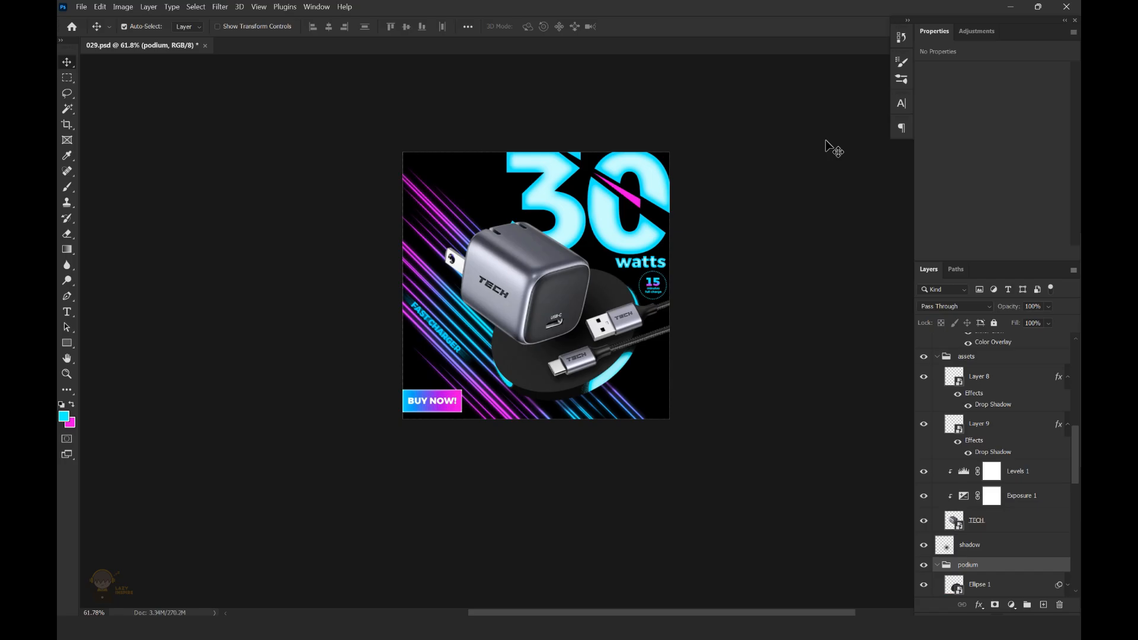
key(Left)
key(Left)
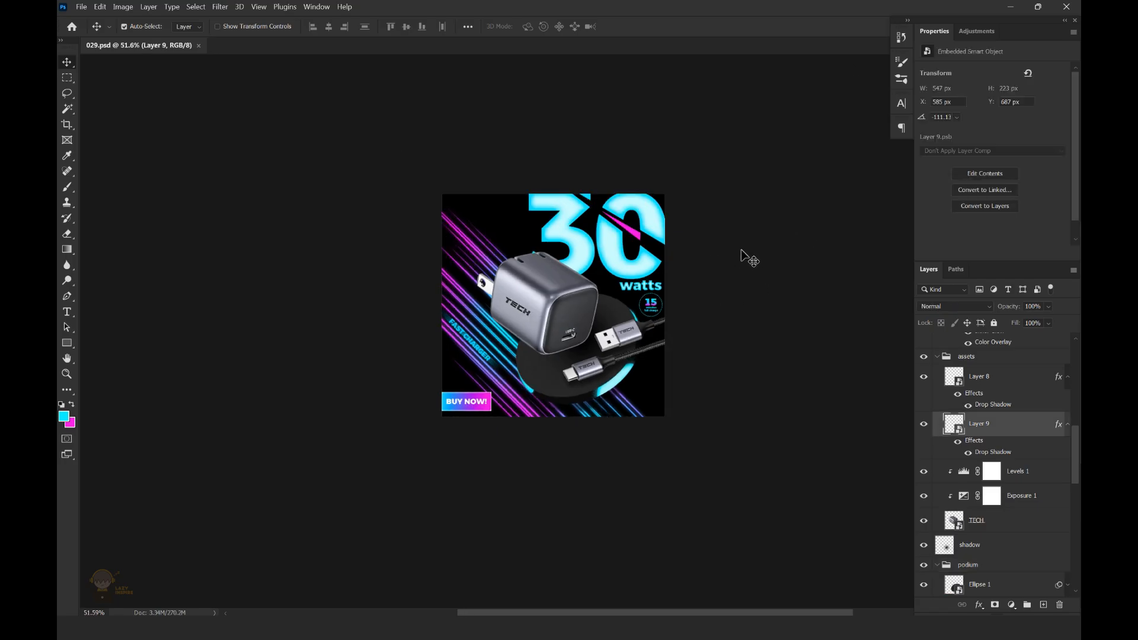
Try to nudge the TECH charger down closer to the cables
click(584, 297)
key(Left)
key(Right)
key(Down)
key(Down)
key(Down)
key(Down)
key(Down)
key(Down)
key(Down)
key(Down)
key(Down)
key(Down)
key(Down)
key(Down)
key(Down)
key(Down)
key(Down)
key(Down)
key(Down)
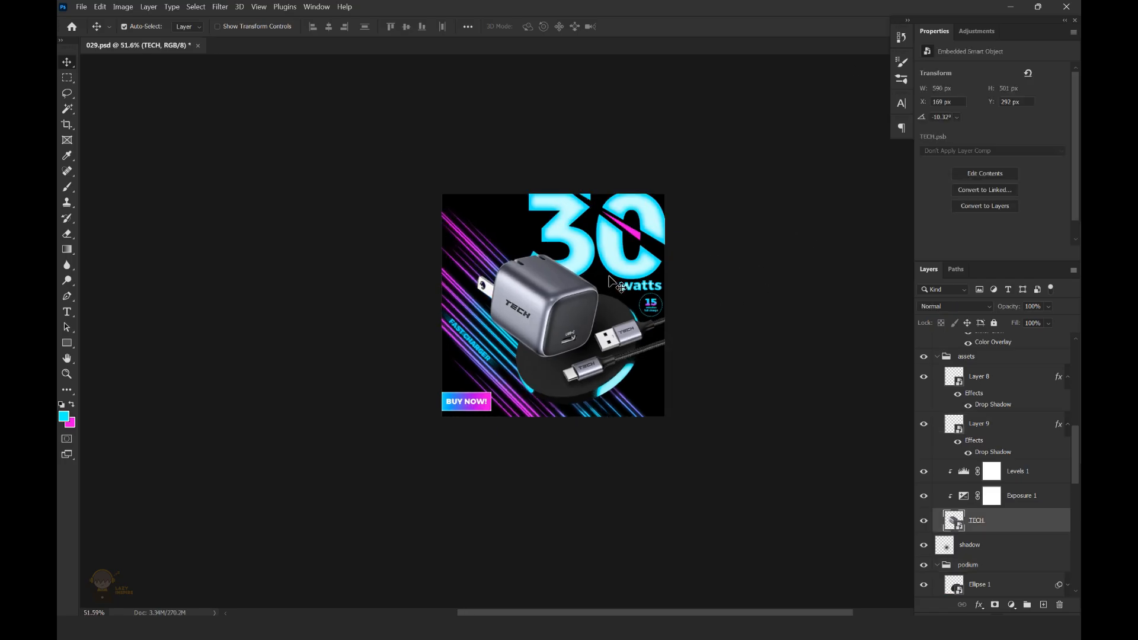
Undo the downward nudges of the TECH charger
mouse_move(704, 237)
mouse_down()
mouse_move(691, 228)
mouse_move(704, 220)
mouse_up()
key(ctrl+z)
key(ctrl+z)
key(ctrl+shift+z)
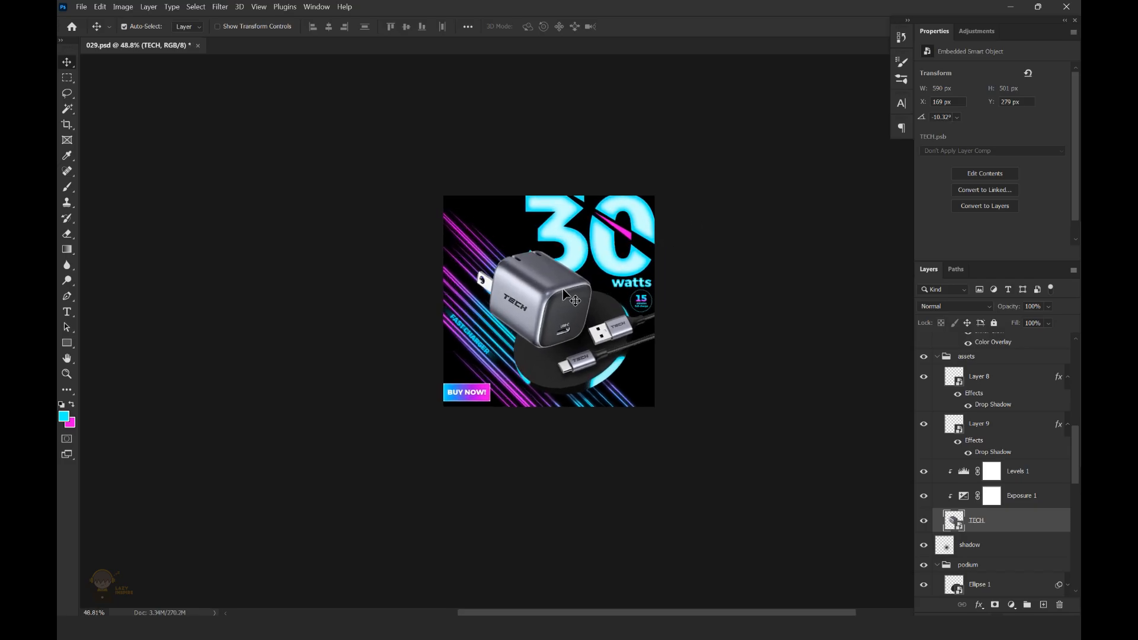
click(579, 258)
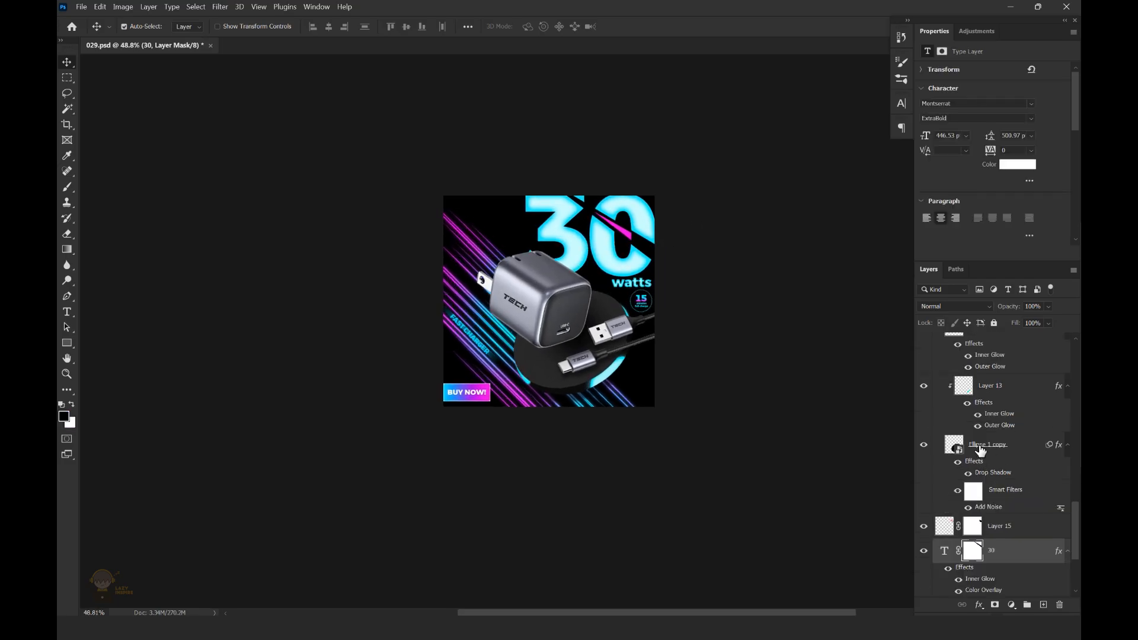
drag(1074, 525, 1076, 540)
click(1008, 540)
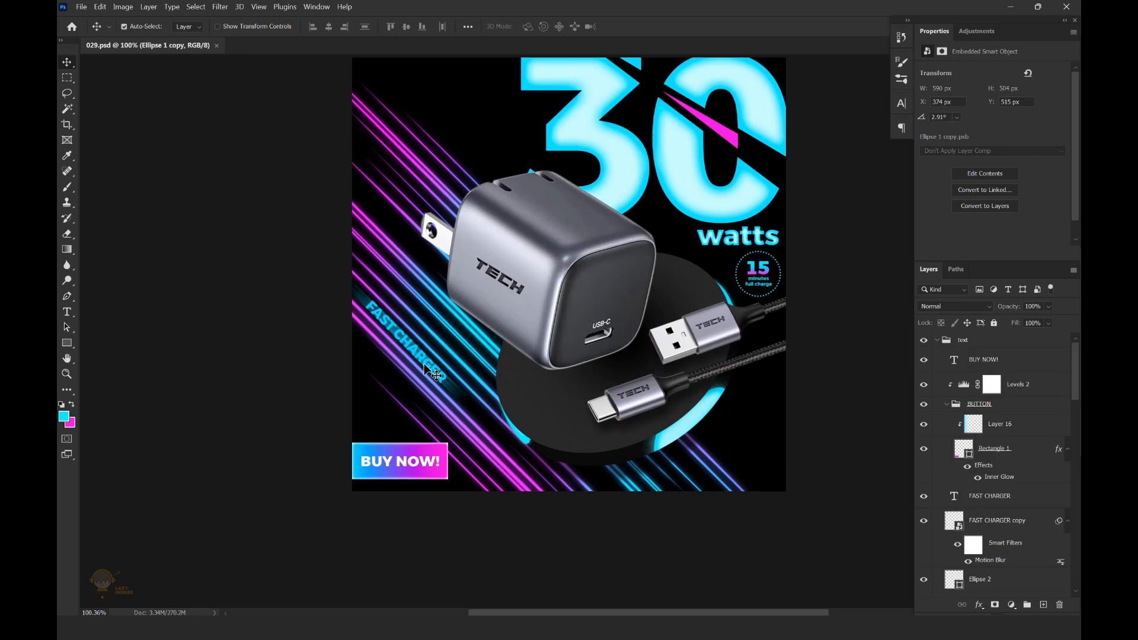
Add a black Drop Shadow to the FAST CHARGER text with 76% opacity, about 1 px distance, 11% spread and 18 px size
click(1001, 496)
click(979, 606)
click(1006, 597)
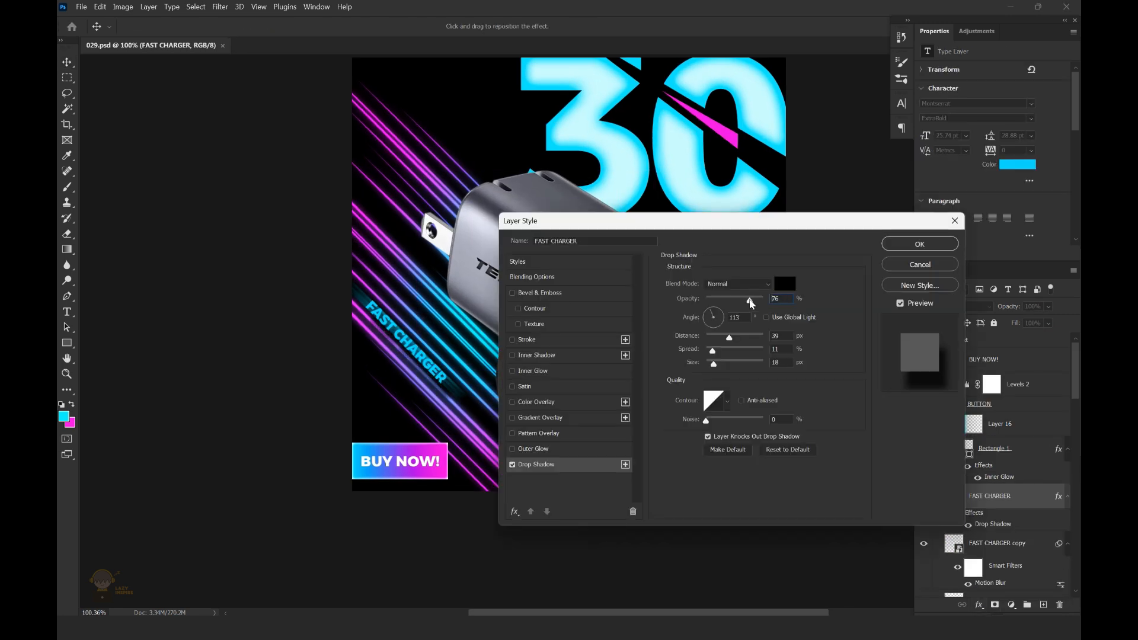
drag(729, 340, 711, 340)
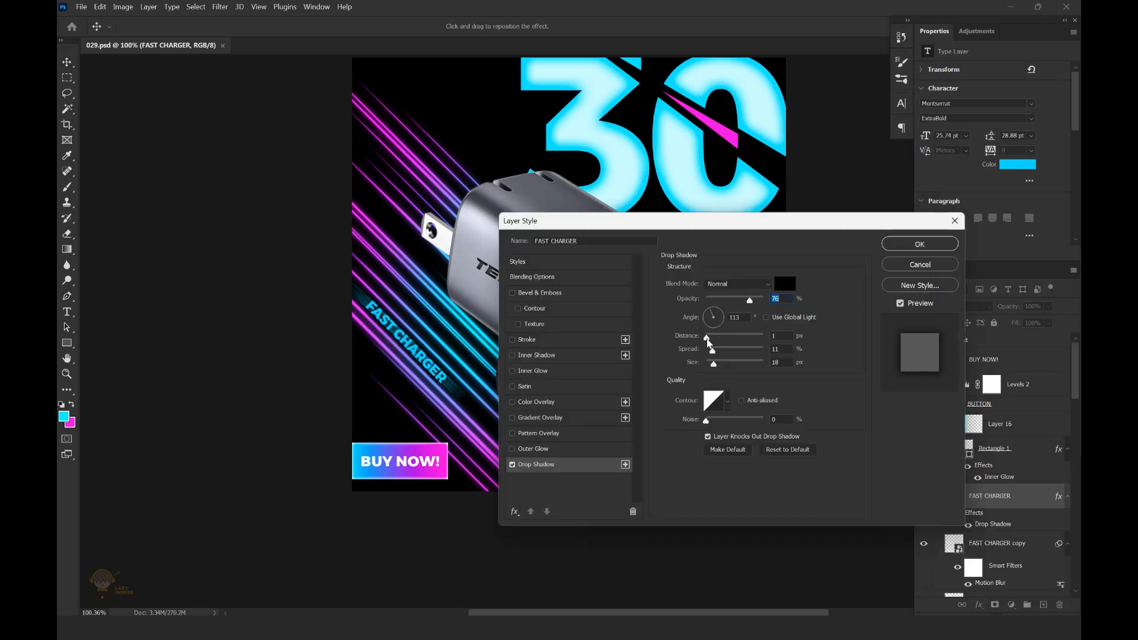
key(Return)
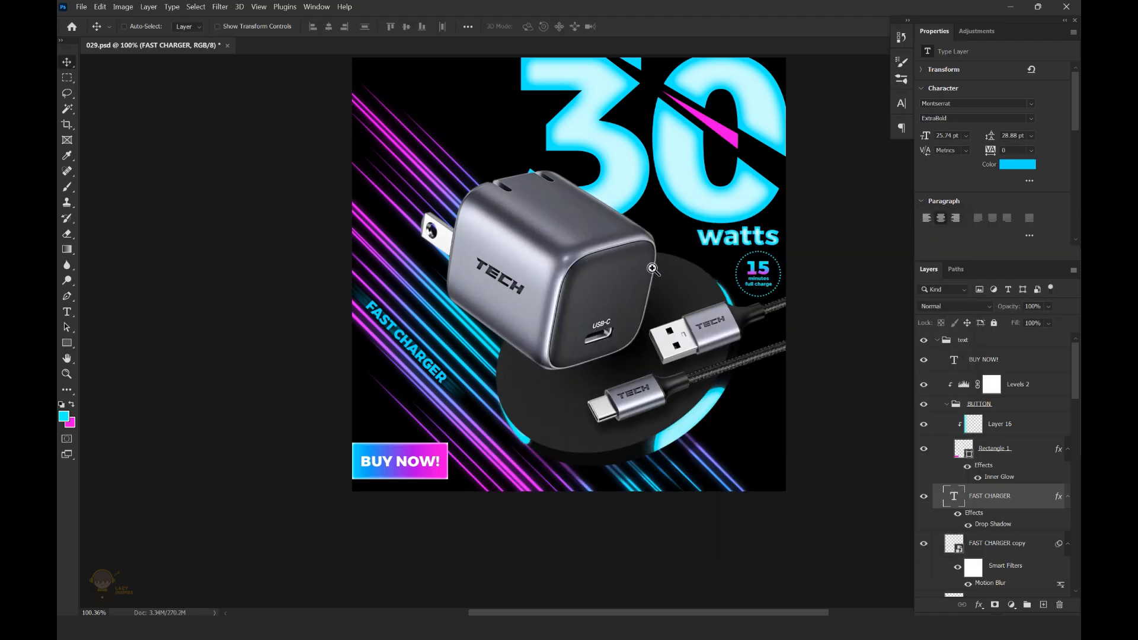
key(ctrl+0)
Delete the layer mask of Layer 15 so the magenta slash extends fully across the 0
drag(757, 293, 724, 275)
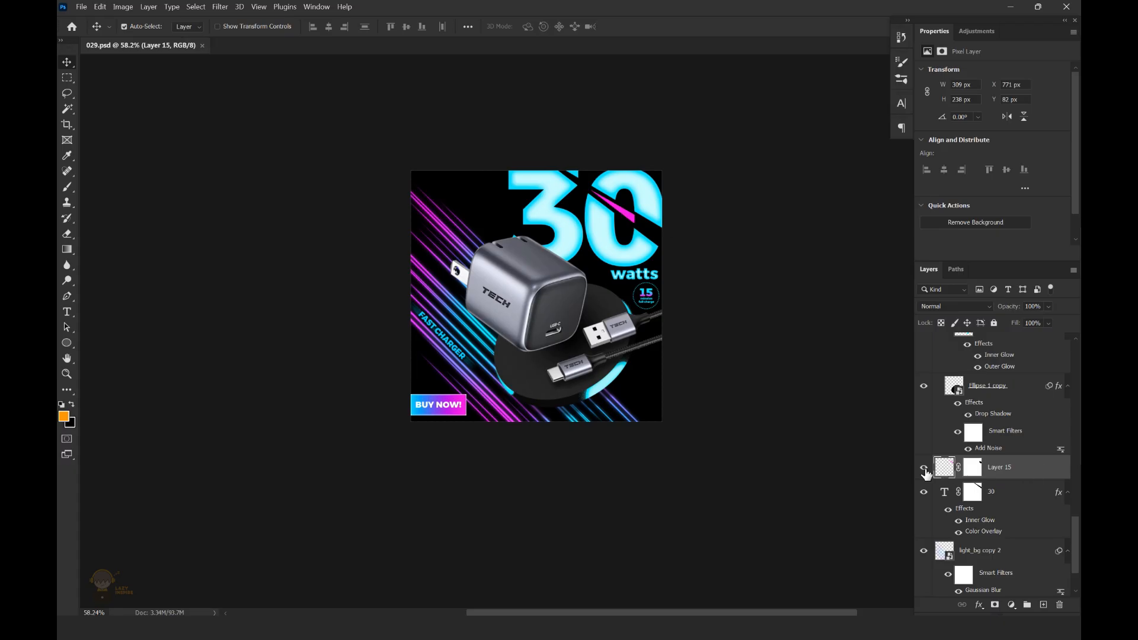
drag(972, 467, 1055, 599)
click(657, 241)
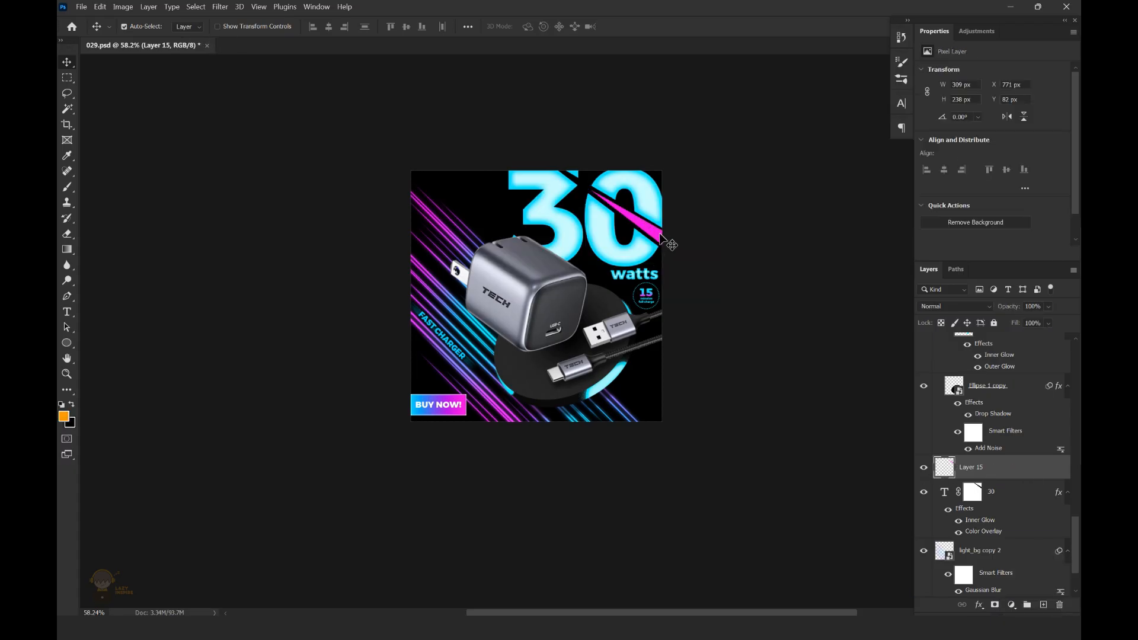
drag(583, 212, 653, 199)
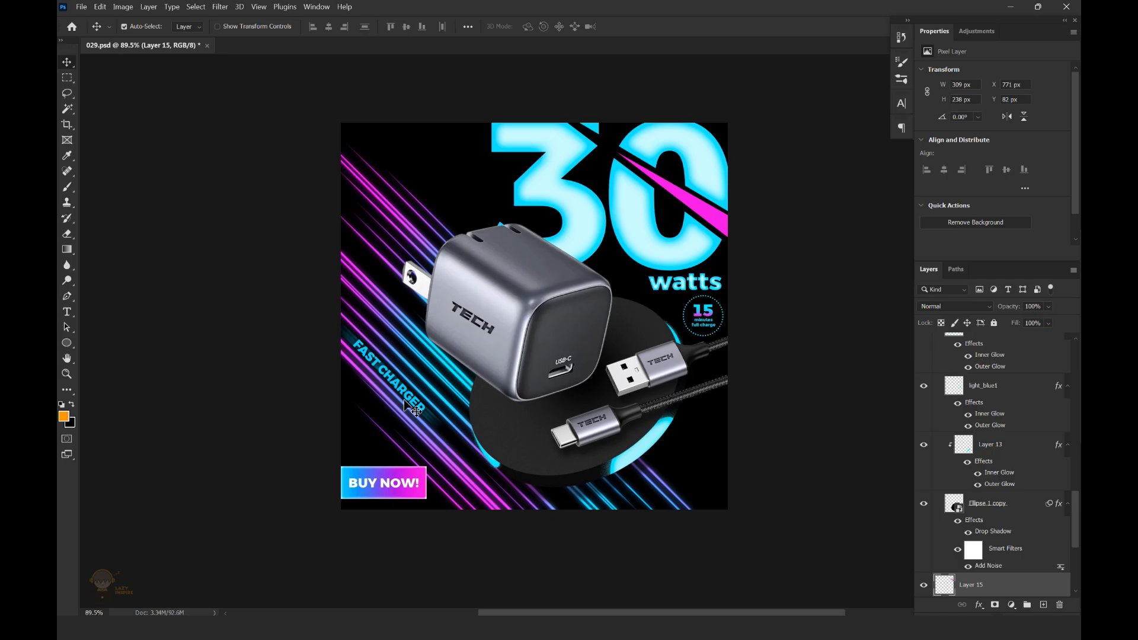
Add an Inner Glow to the FAST CHARGER text with the Center source and a 4 px size
click(413, 408)
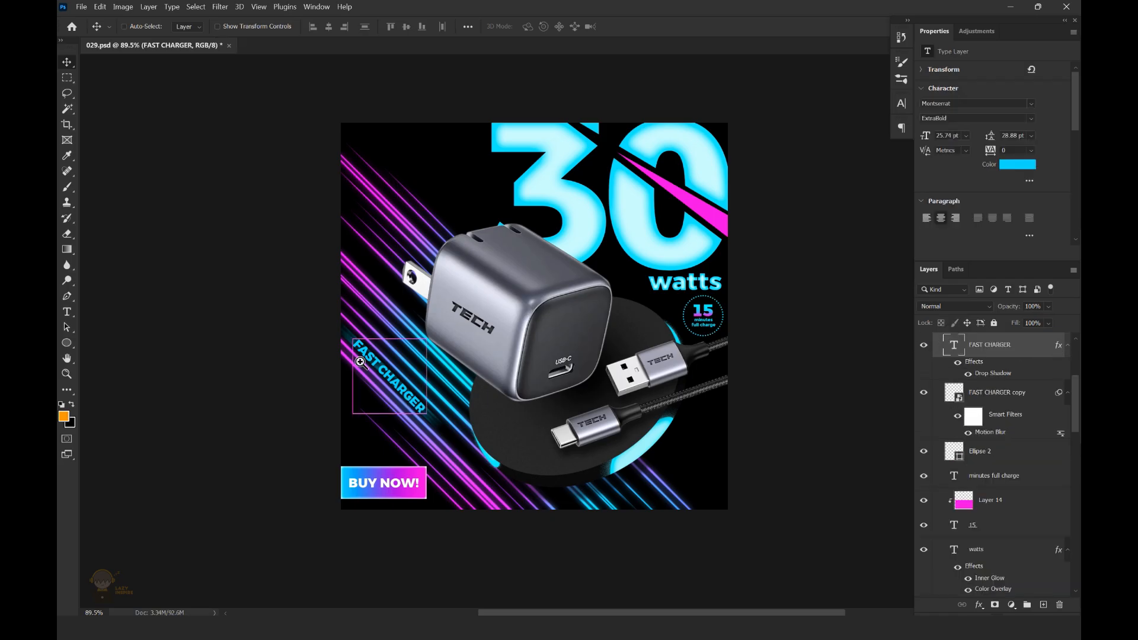
scroll(362, 362, up, 5)
double_click(1058, 345)
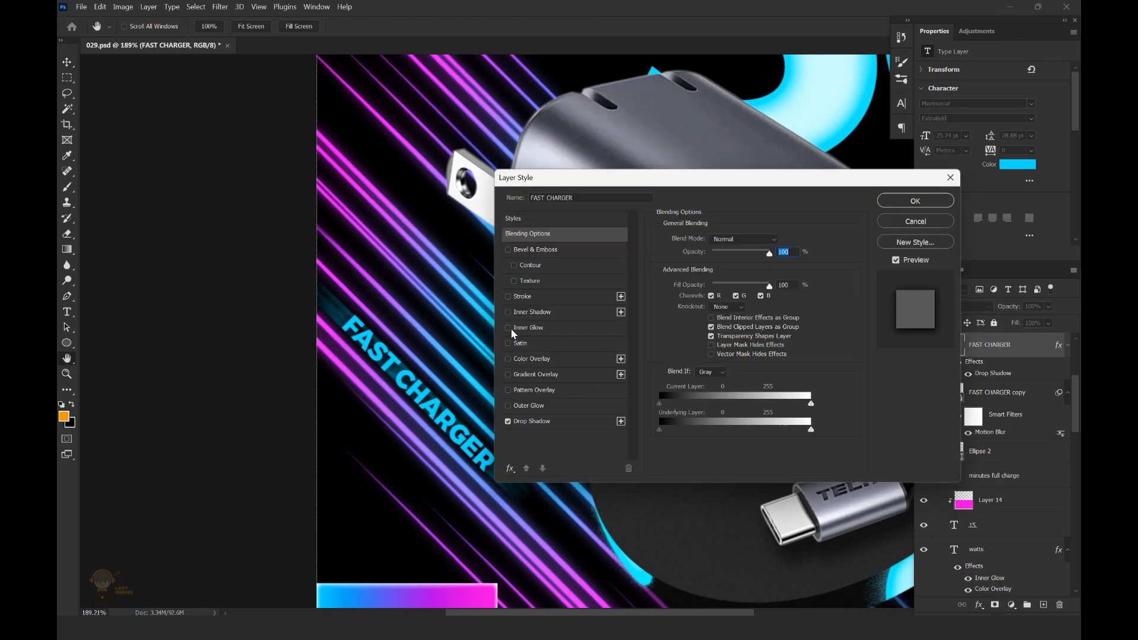
click(509, 328)
drag(708, 372, 702, 369)
click(701, 343)
text(4)
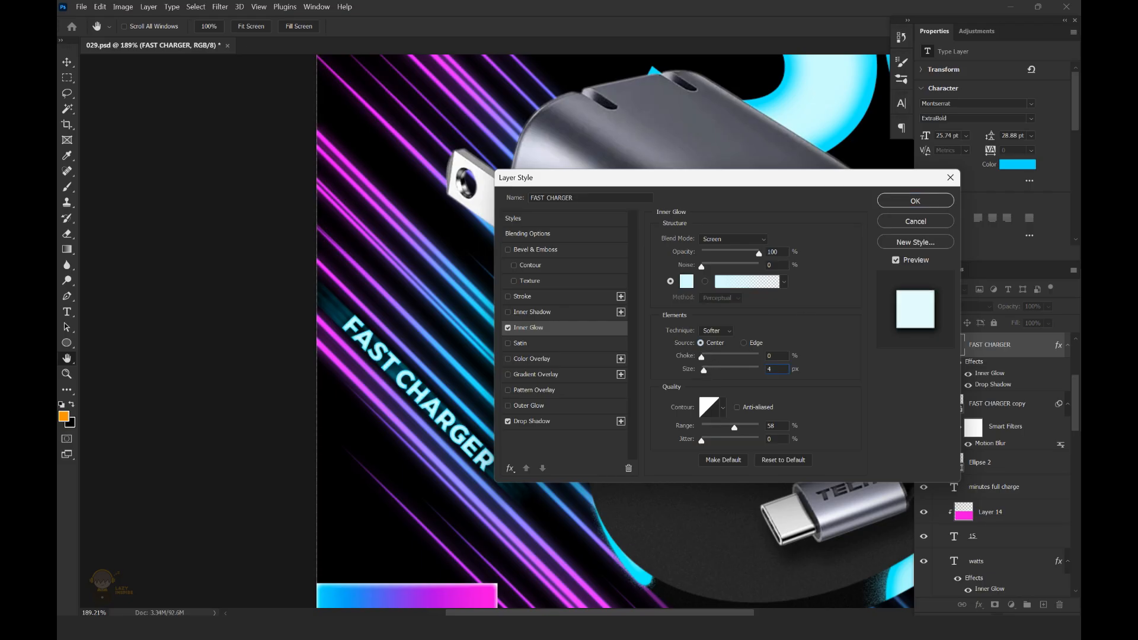
click(914, 202)
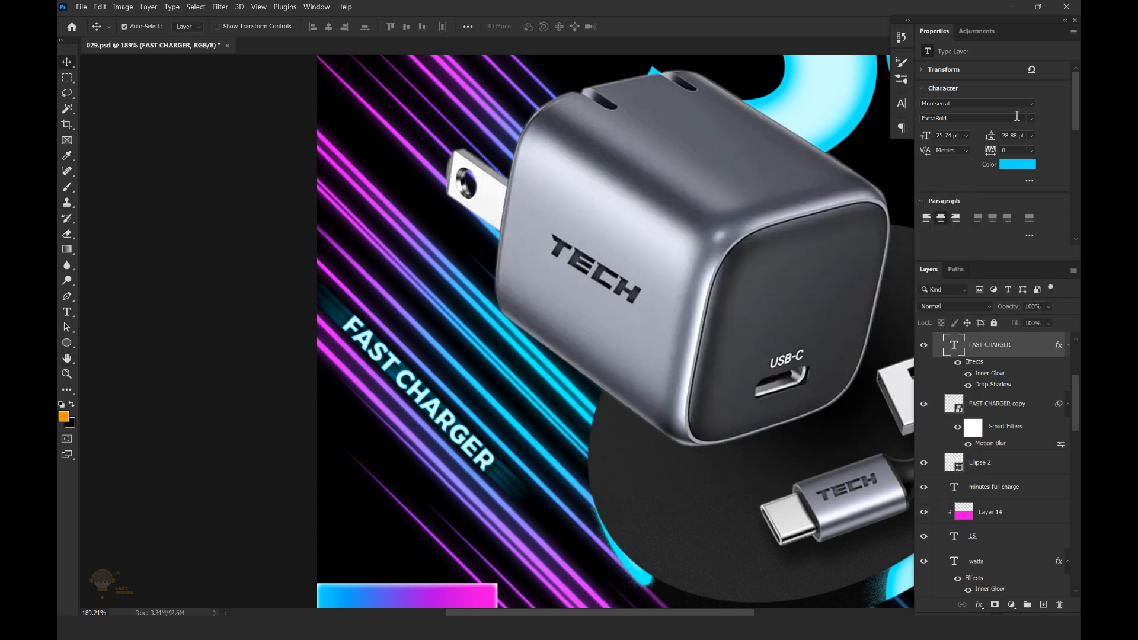
Add an Outer Glow to the FAST CHARGER text, coloured white and with 0% noise
drag(615, 303, 586, 303)
drag(746, 223, 634, 244)
drag(415, 356, 459, 352)
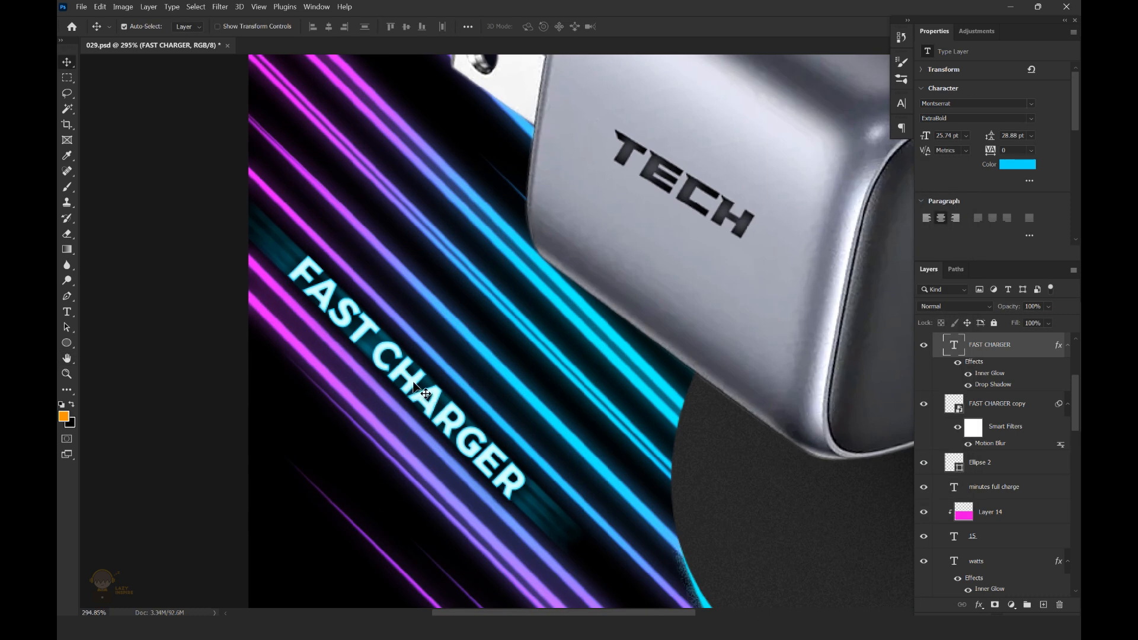
double_click(1058, 348)
click(531, 408)
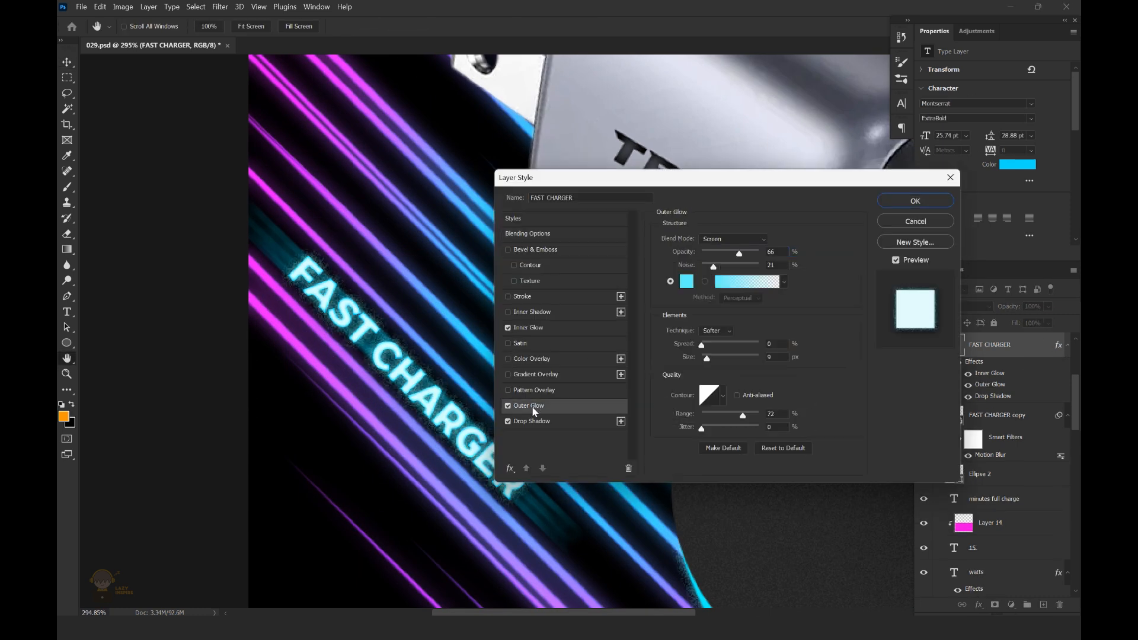
click(689, 282)
click(751, 264)
click(1014, 258)
drag(713, 268, 701, 266)
Set the FAST CHARGER text's Outer Glow to 53% opacity, 21 px size and 89% range
drag(706, 358, 711, 359)
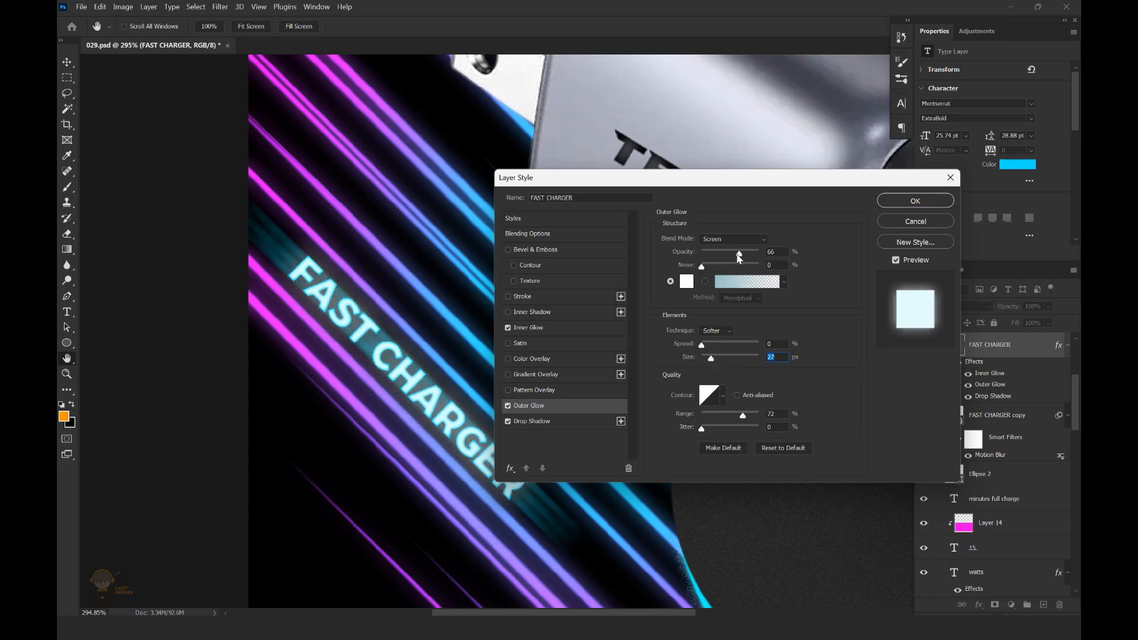
drag(739, 254, 732, 255)
drag(712, 360, 709, 359)
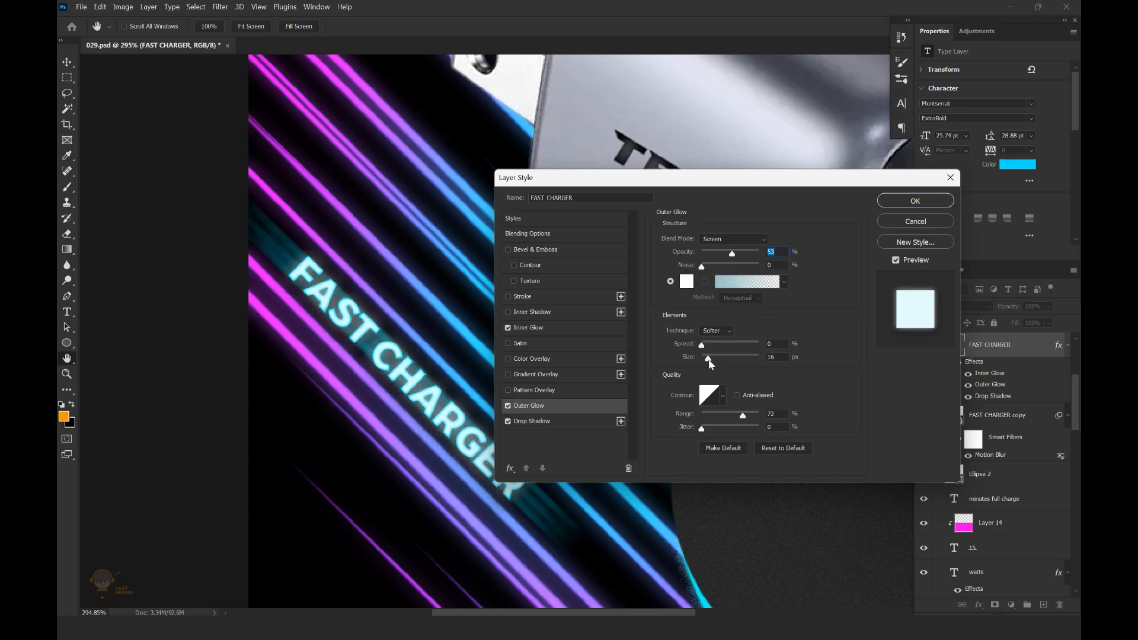
drag(750, 415, 754, 416)
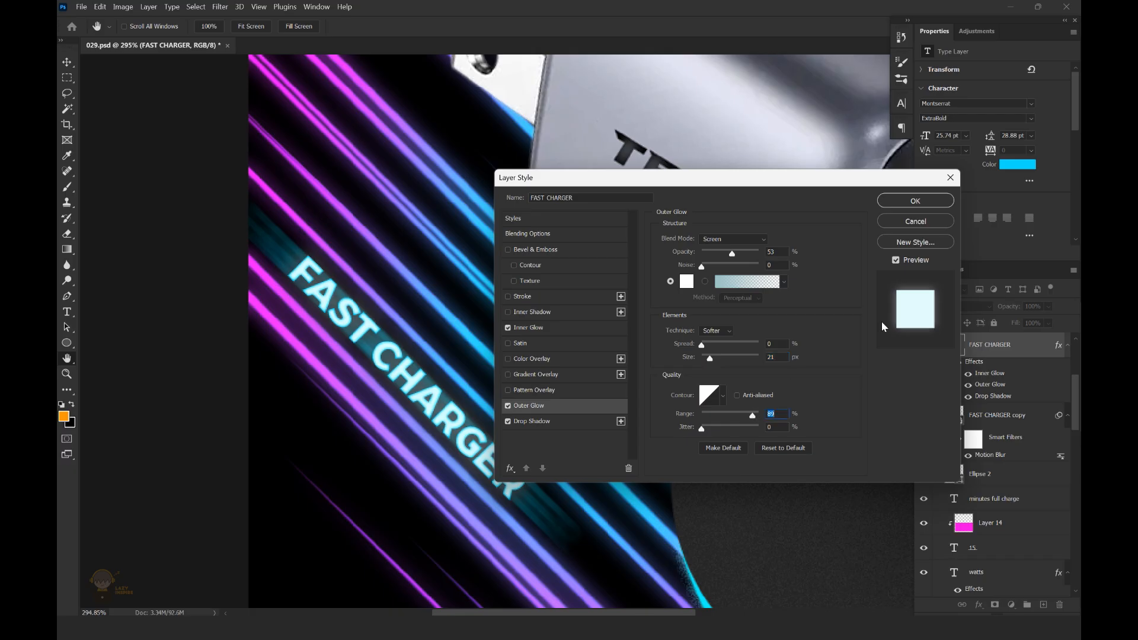
click(902, 200)
scroll(634, 319, down, 12)
drag(813, 257, 626, 280)
scroll(673, 277, up, 1)
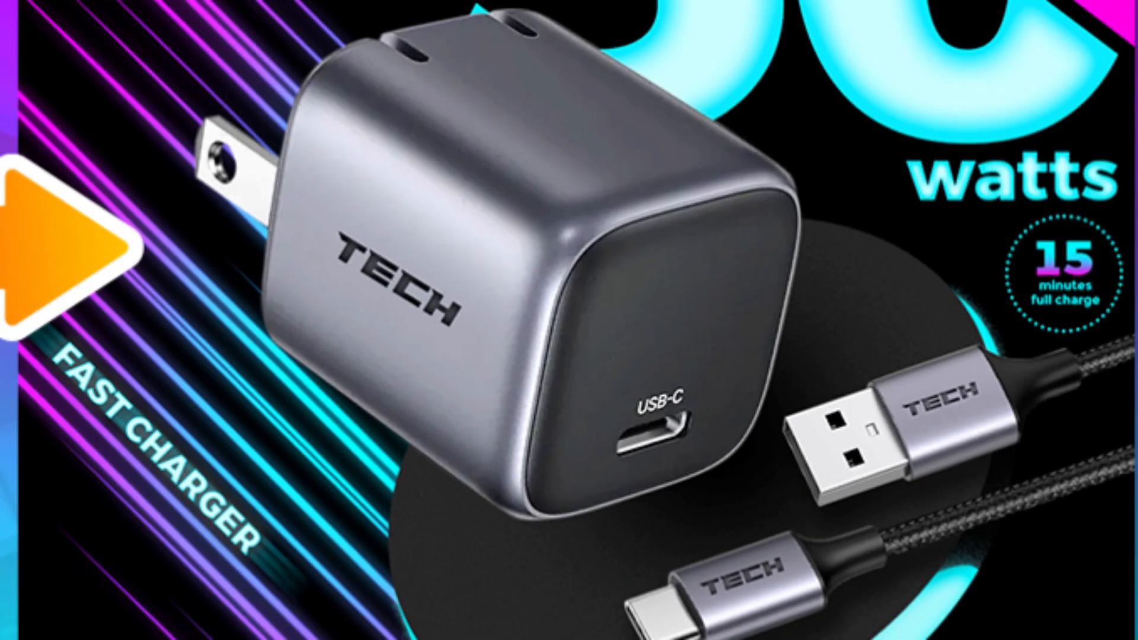